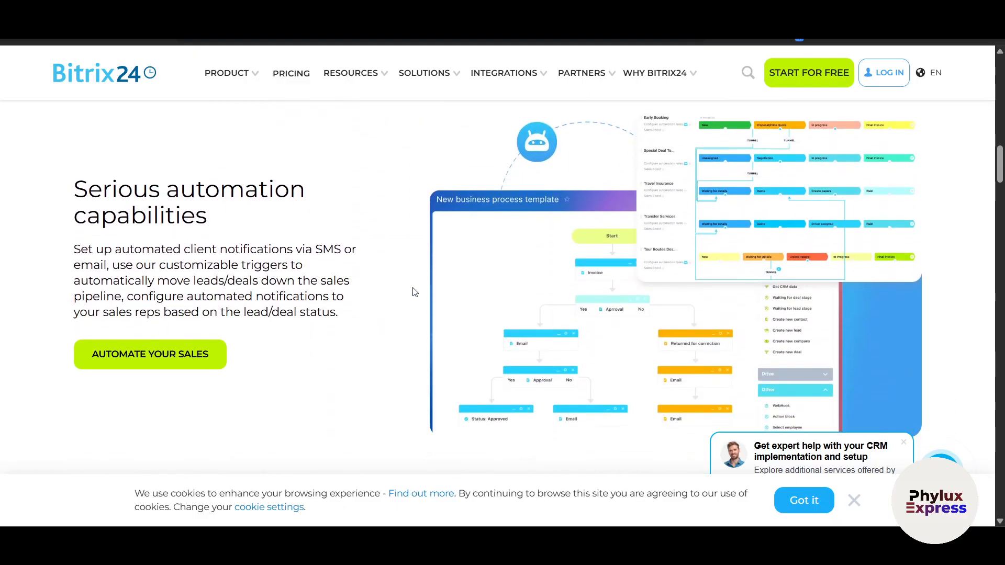
Step: Examine the Bitrix24 CRM product page's sections on automation, CoPilot, client communication and collaboration tools
scroll(414, 292, "down", 1)
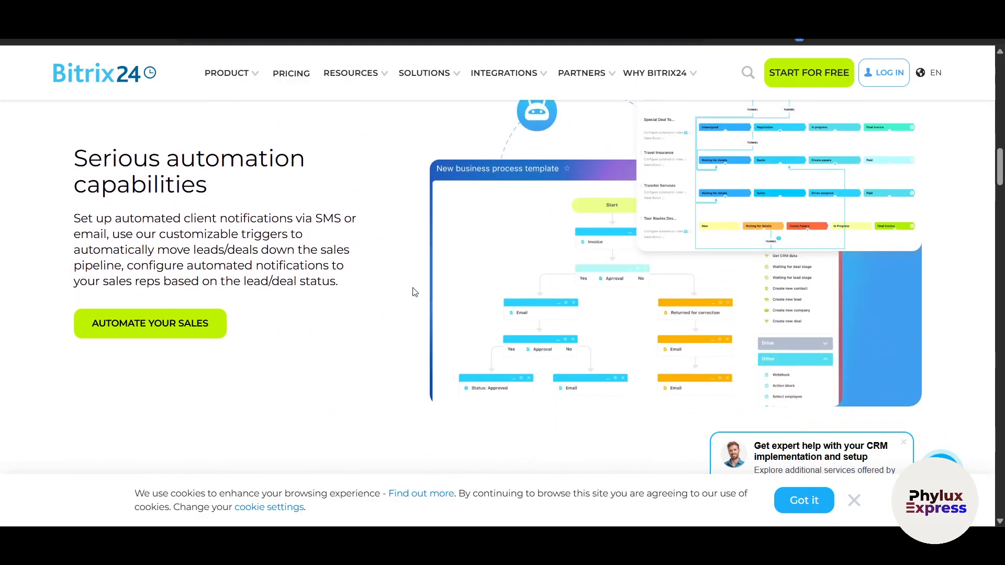
scroll(414, 291, "down", 2)
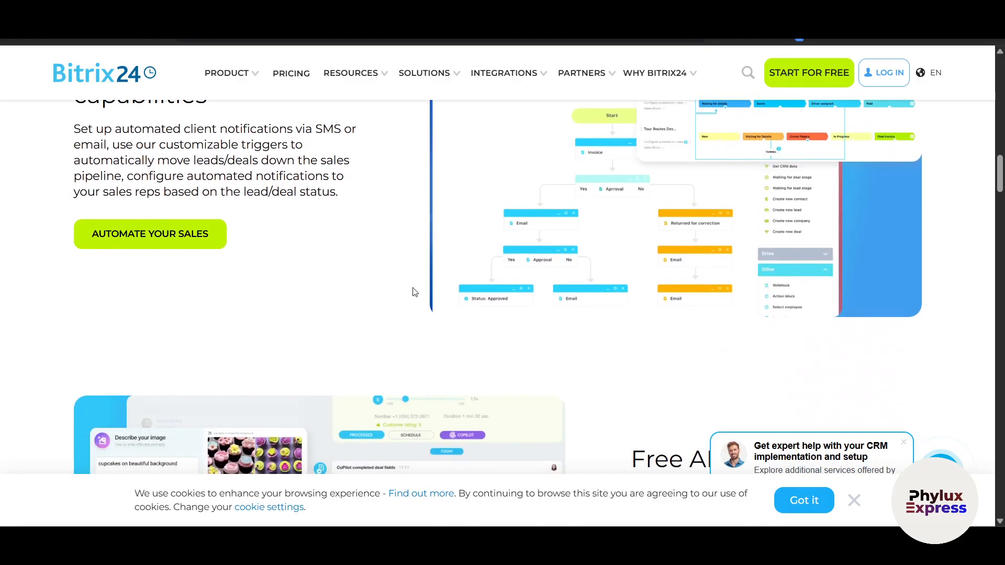
scroll(414, 291, "down", 4)
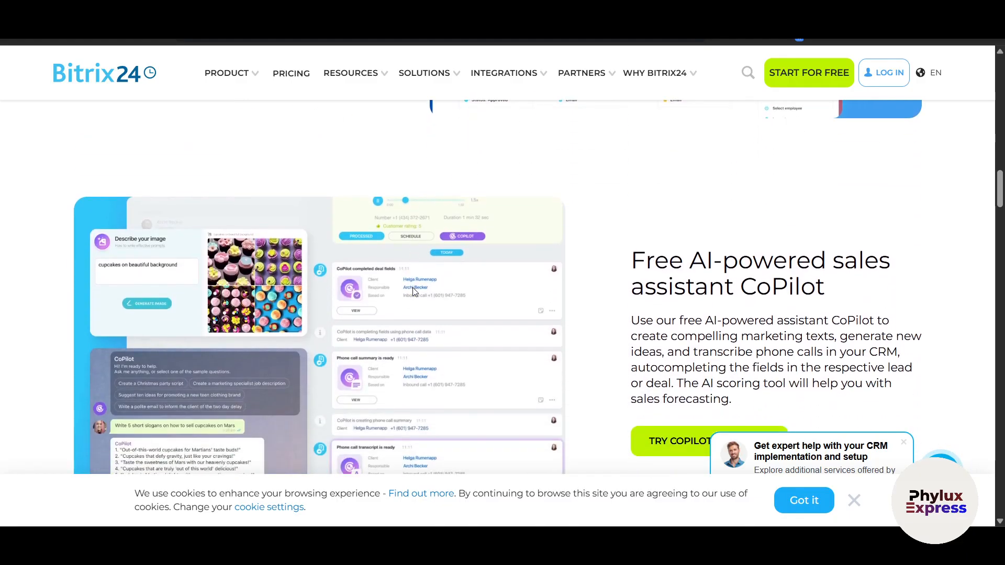
scroll(414, 291, "down", 2)
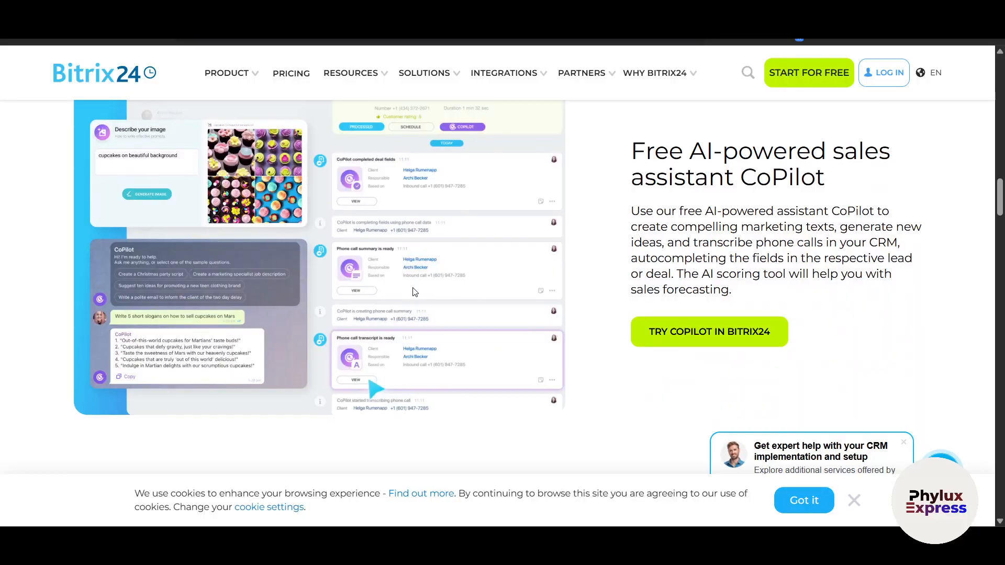
scroll(414, 292, "down", 2)
scroll(414, 292, "down", 8)
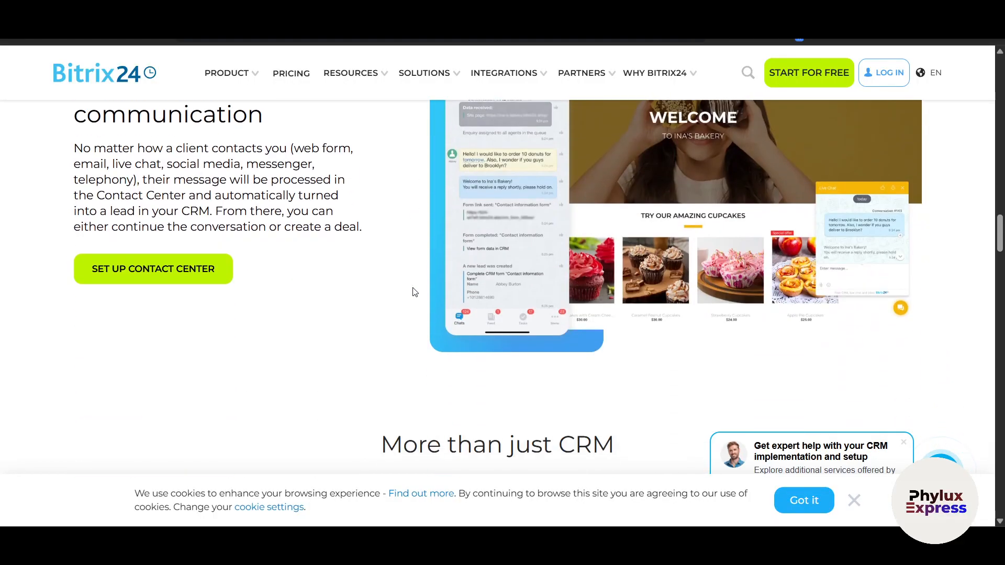
scroll(414, 292, "down", 5)
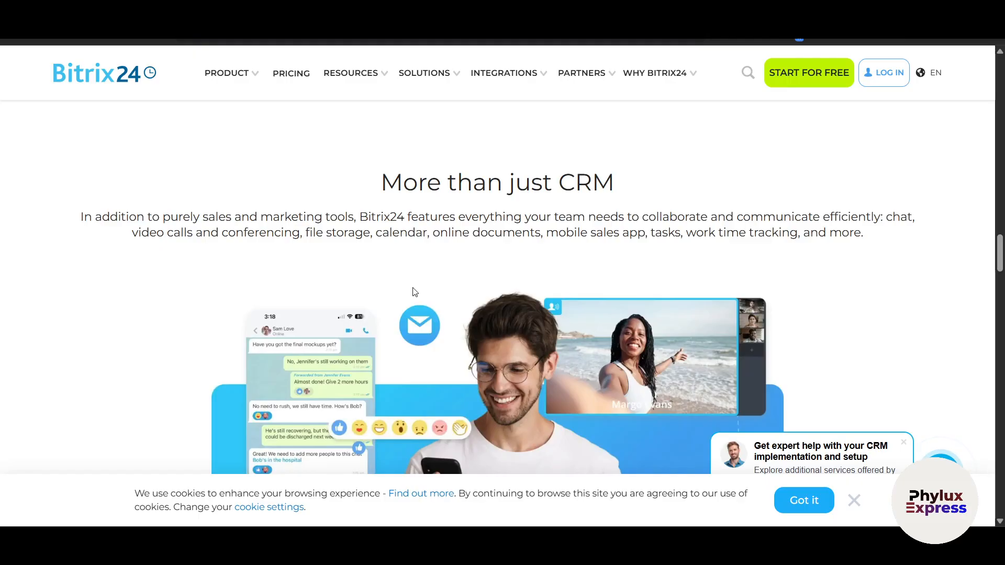
scroll(415, 291, "down", 10)
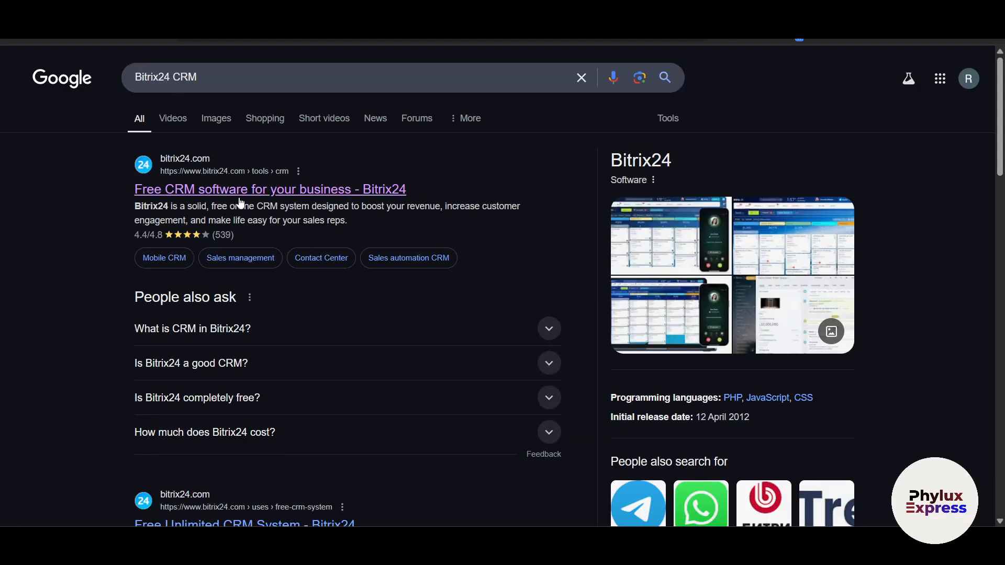
Step: Open Bitrix24's free CRM software page from the search results and bring up its pricing plans
left_click(239, 198)
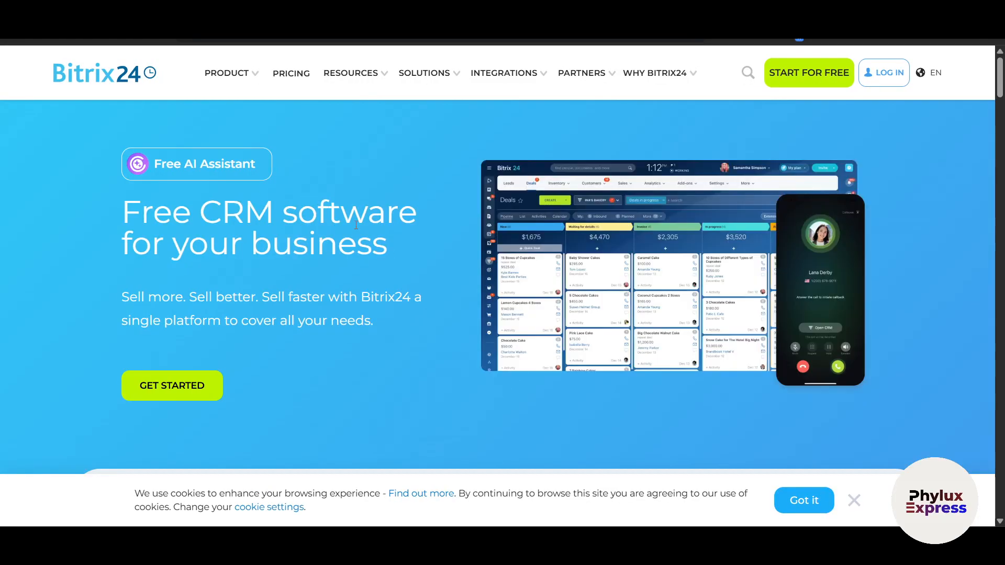
left_click(293, 87)
scroll(201, 270, "down", 3)
scroll(202, 272, "down", 1)
scroll(202, 272, "up", 1)
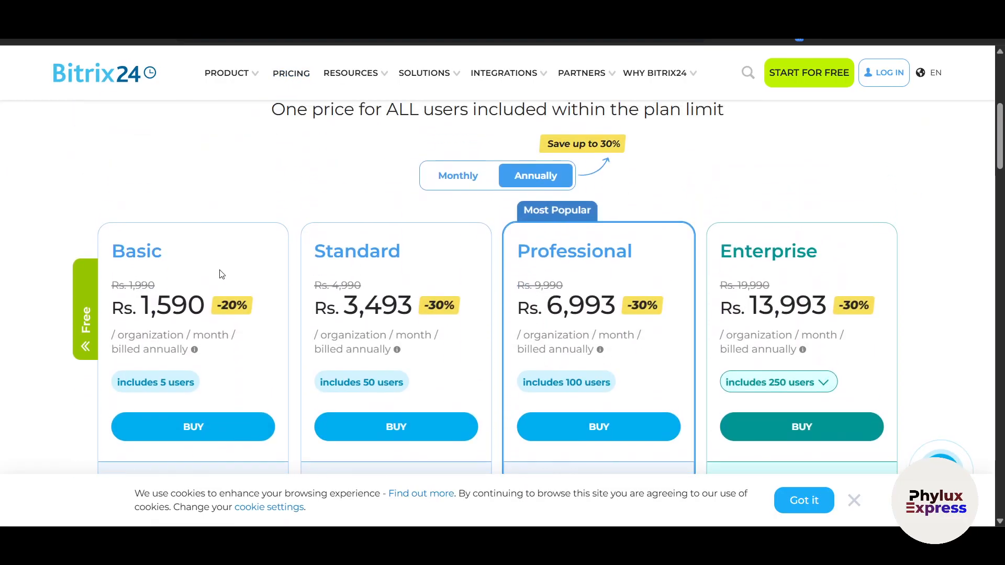
Step: Compare the Basic, Standard, Professional and Enterprise prices under monthly and annual billing
scroll(54, 377, "down", 2)
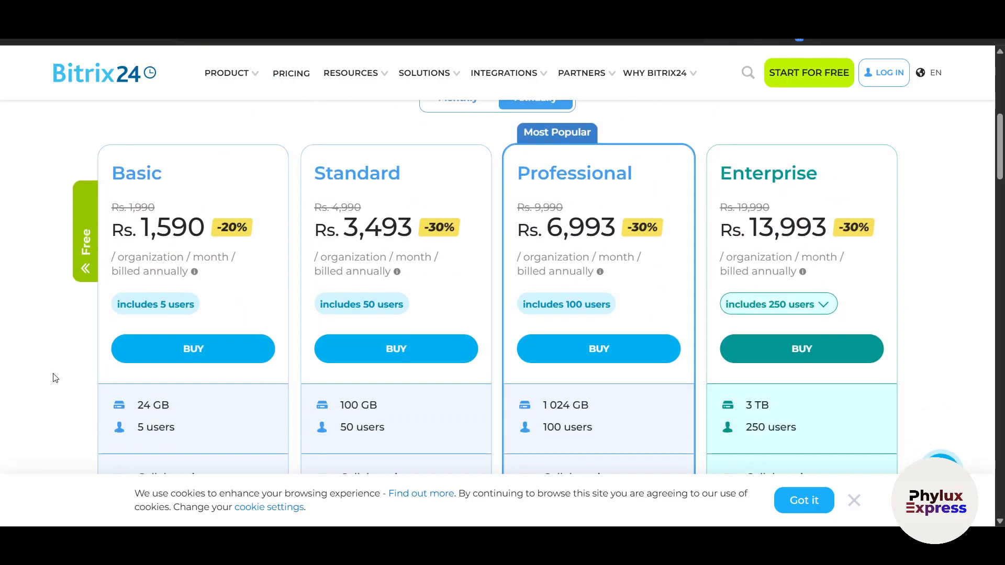
scroll(54, 377, "up", 1)
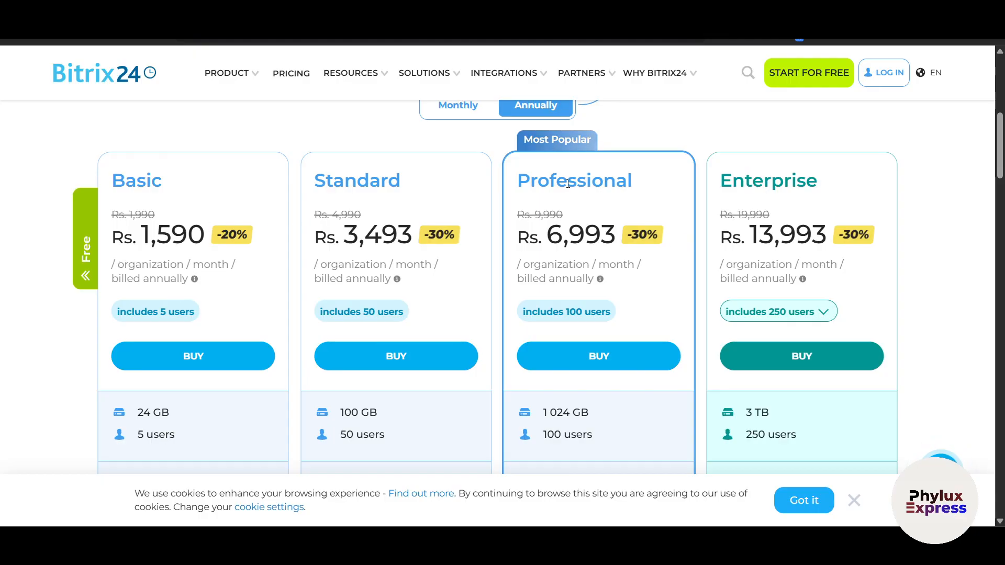
scroll(528, 181, "up", 1)
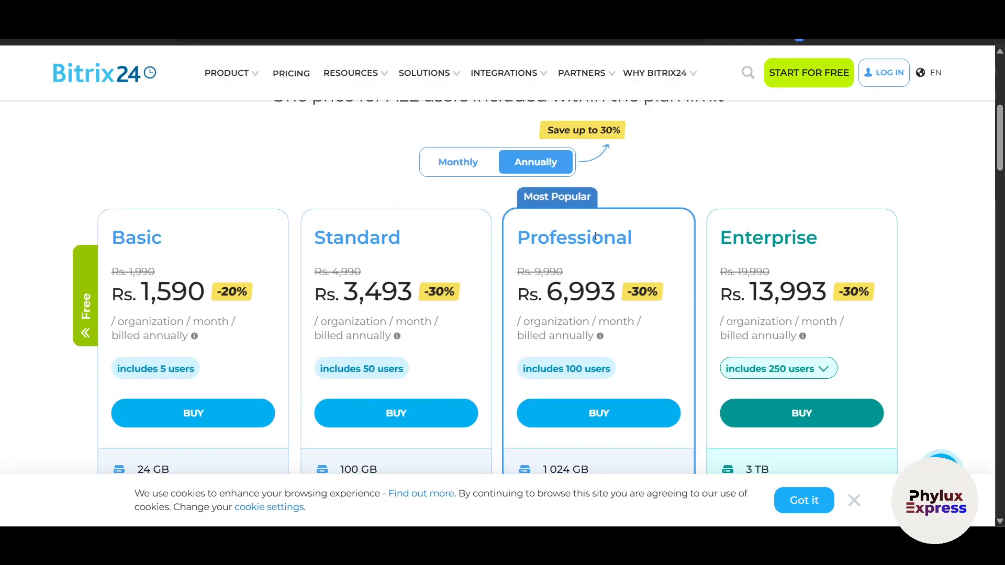
left_click(458, 171)
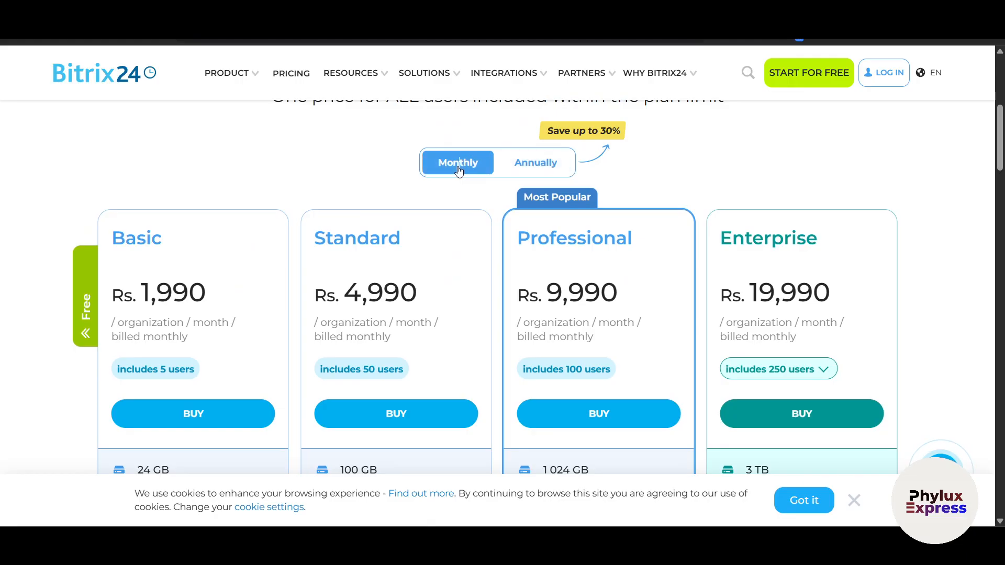
left_click(516, 167)
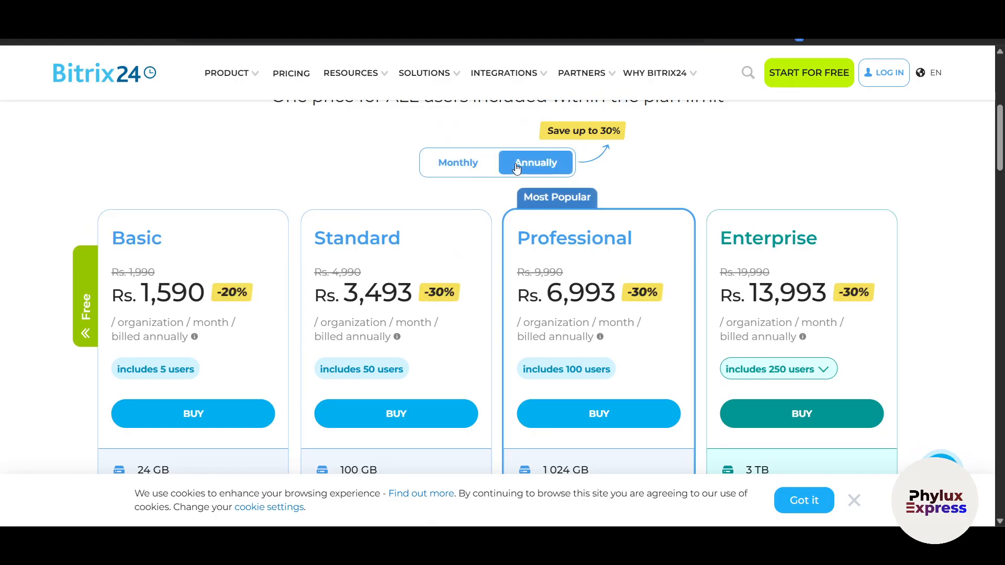
Step: Accept the cookie notice and examine the storage, user limits and features included in each pricing plan
scroll(516, 168, "down", 1)
scroll(487, 170, "down", 3)
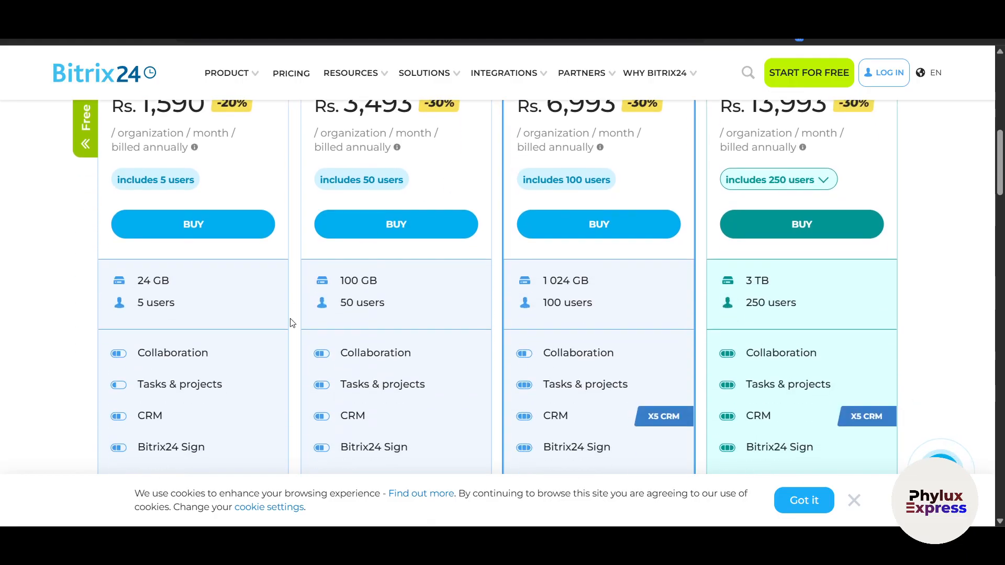
scroll(314, 324, "down", 2)
left_click(793, 512)
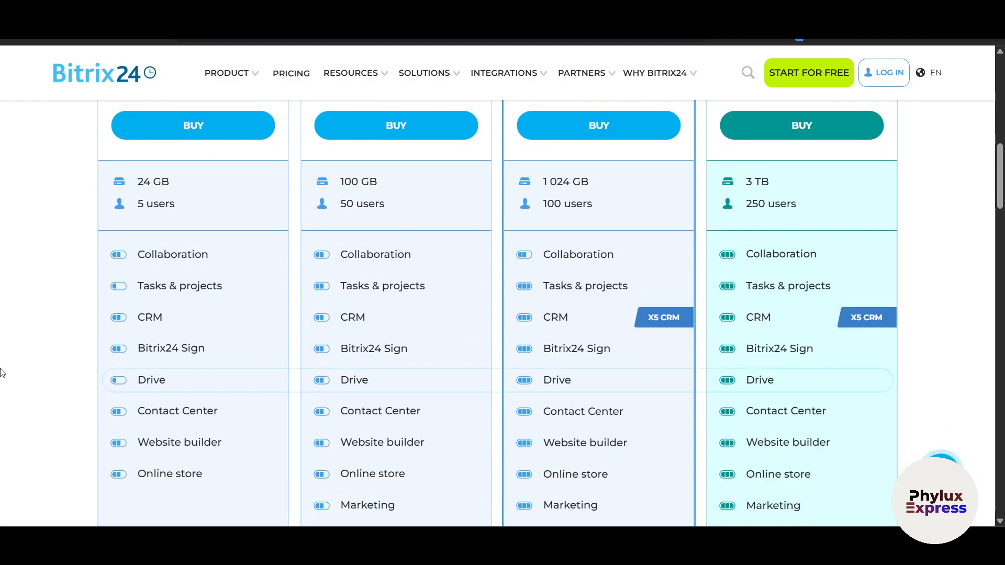
scroll(1, 368, "down", 1)
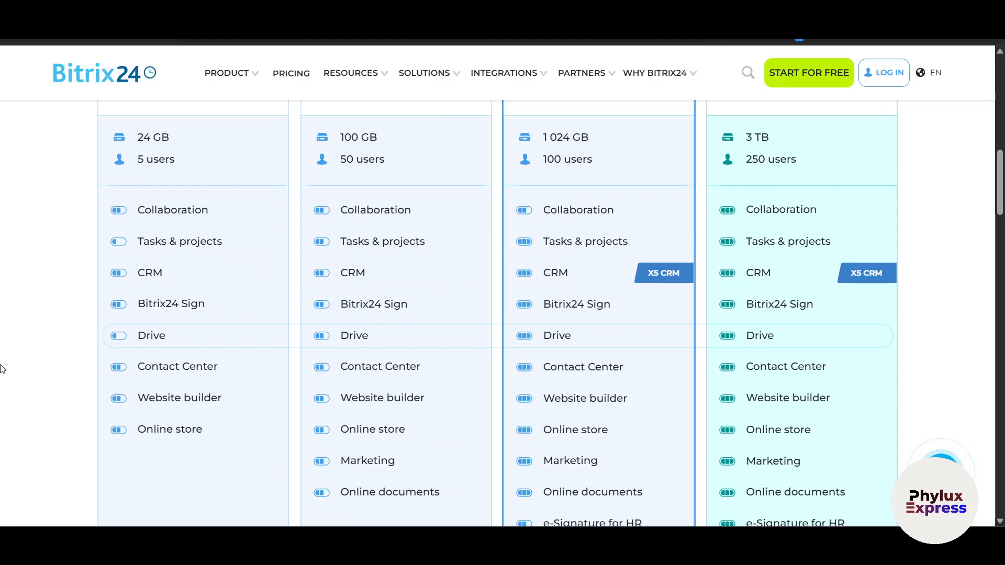
scroll(2, 369, "down", 15)
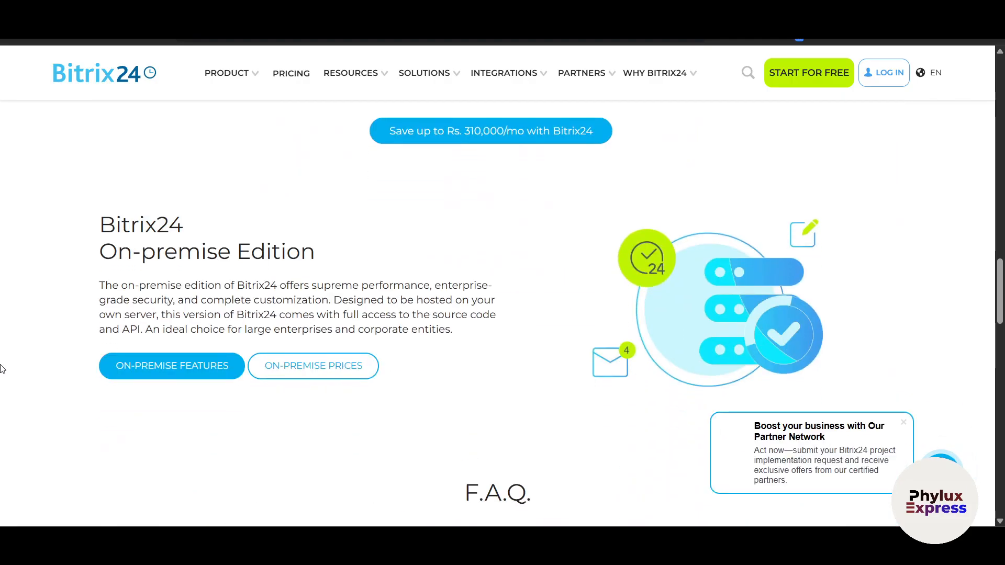
scroll(1, 369, "up", 5)
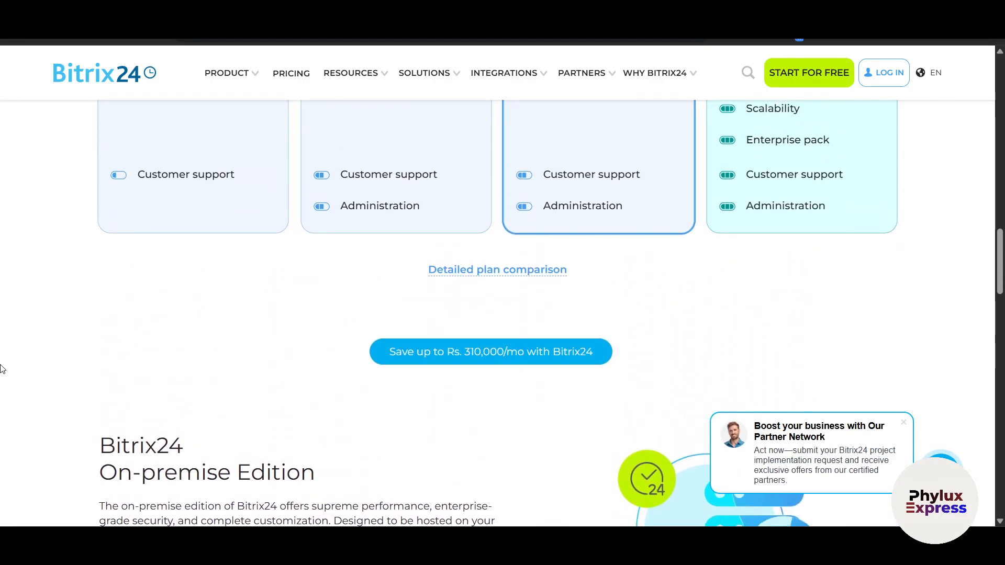
Step: Start the free Bitrix24 registration and sign up with a Google account
left_click(793, 75)
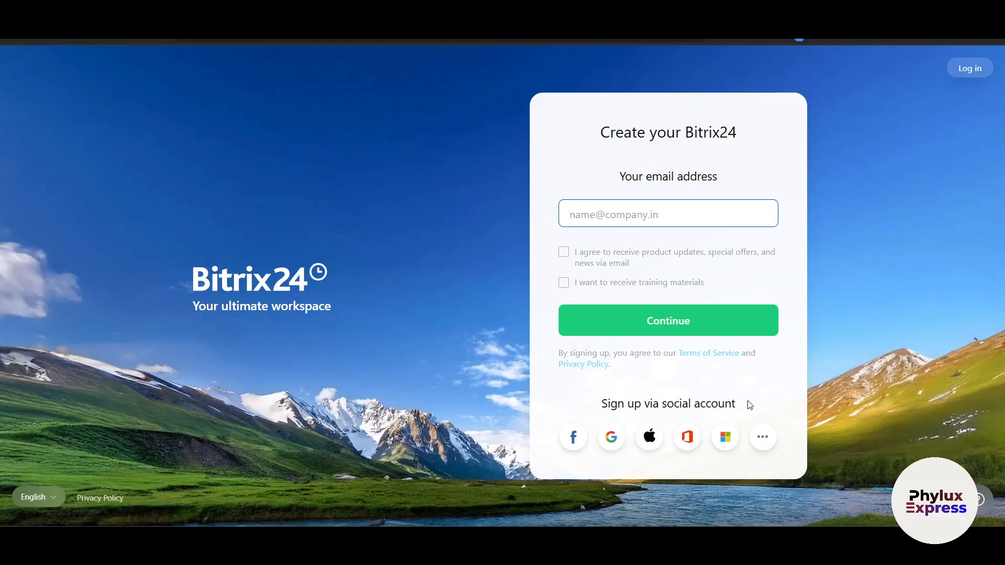
left_click(761, 439)
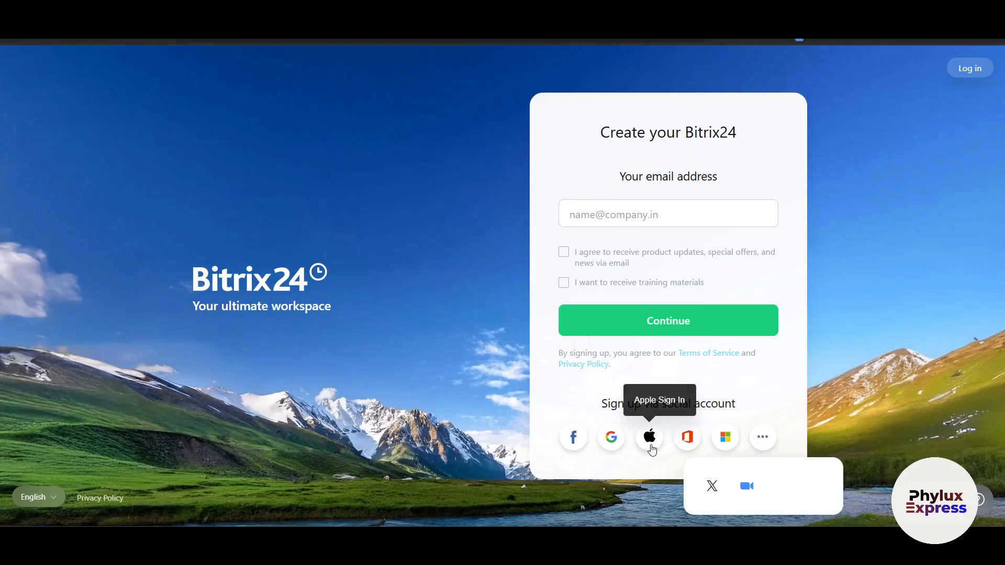
left_click(831, 426)
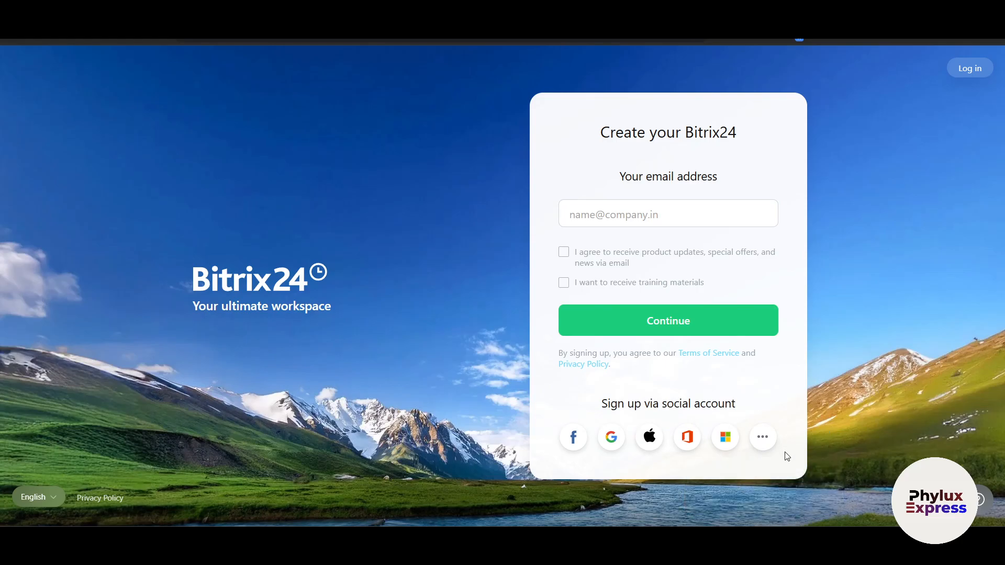
left_click(615, 447)
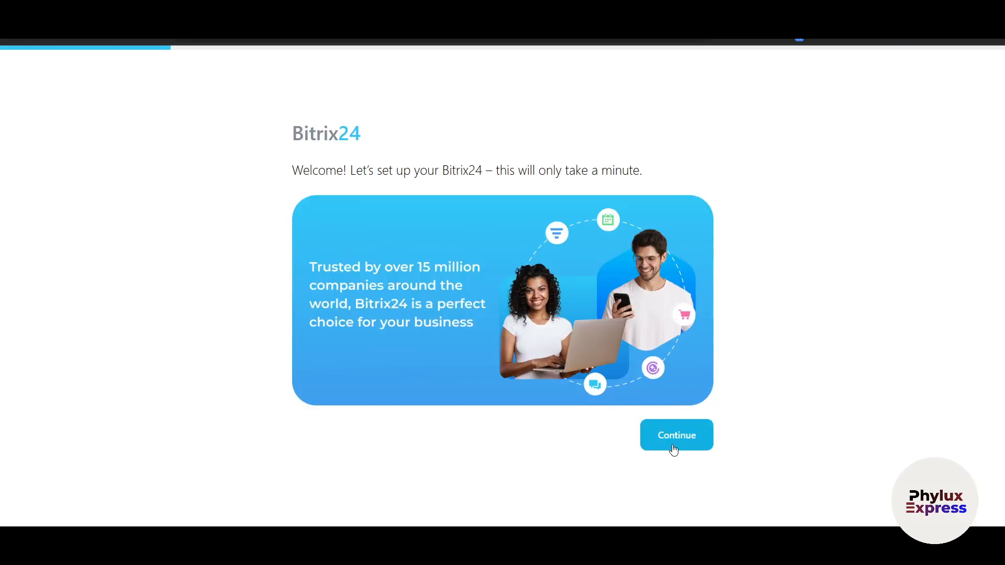
Step: Finish the initial setup, skipping the company size, industry, position and primary goal questions, and dismiss the most-used-items selection
left_click(671, 444)
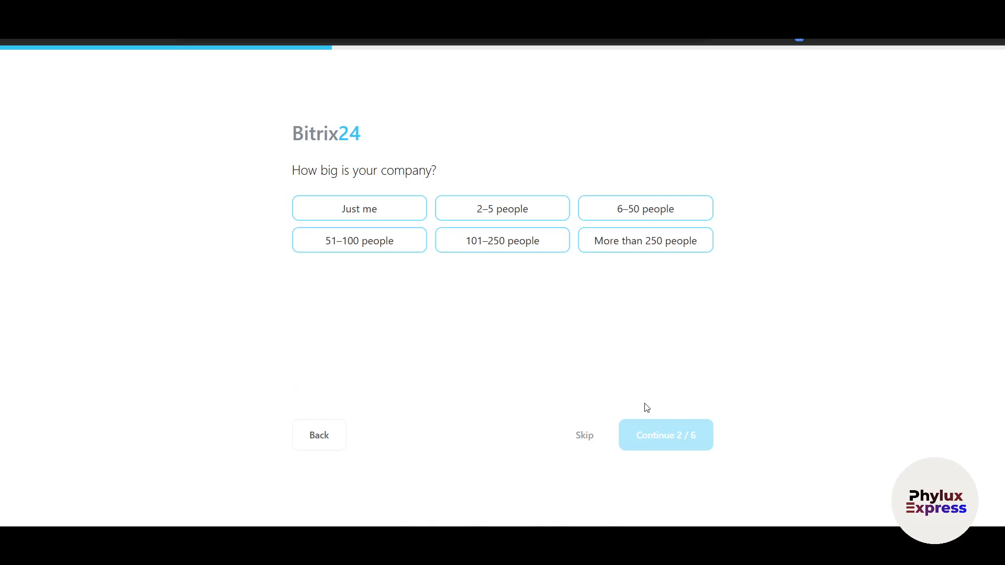
left_click(584, 436)
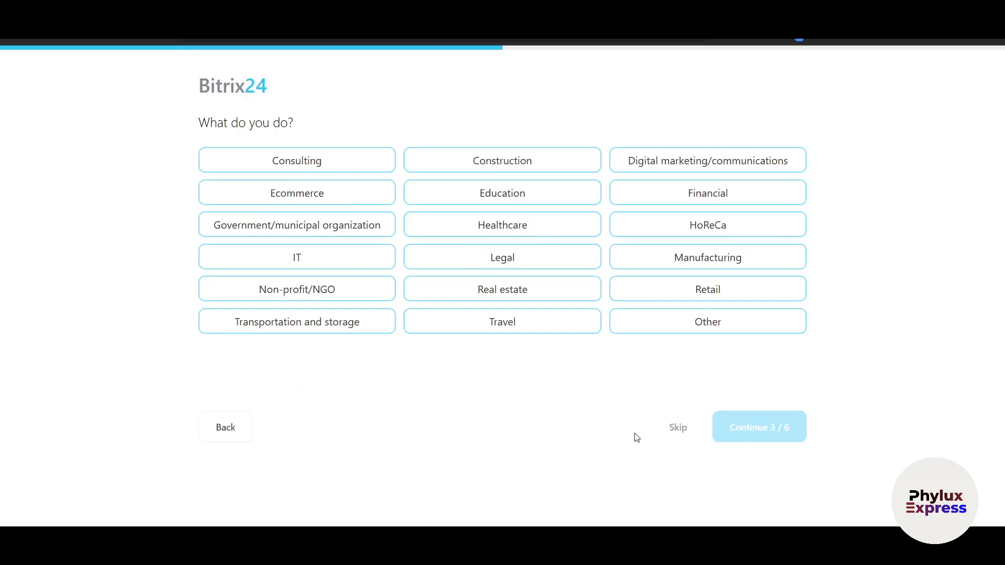
left_click(677, 428)
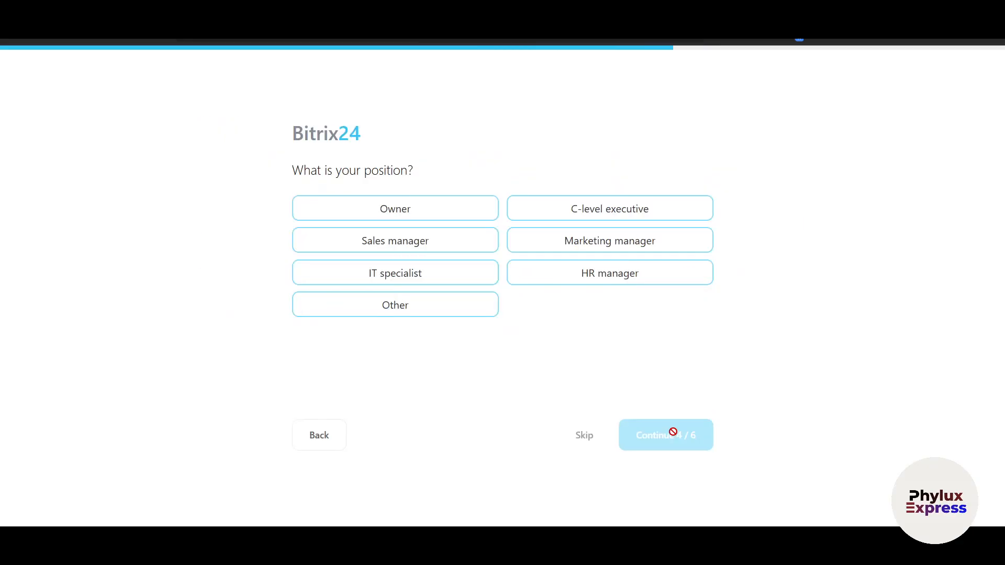
left_click(585, 436)
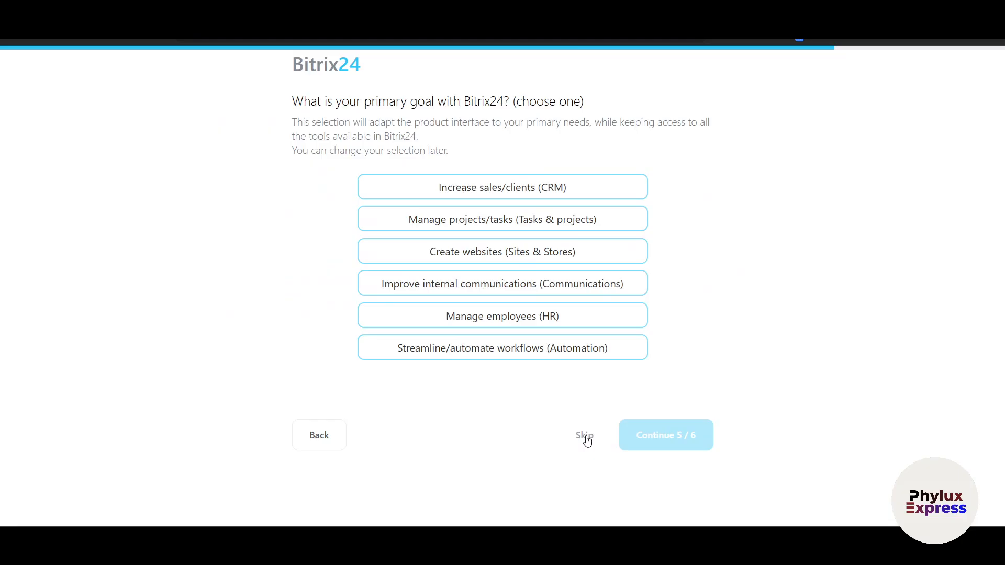
left_click(585, 437)
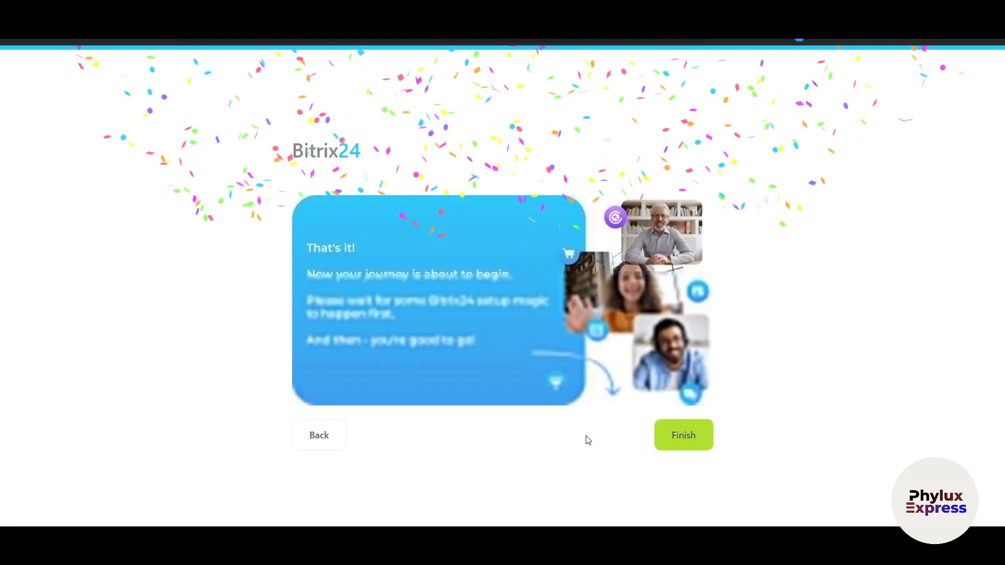
left_click(669, 437)
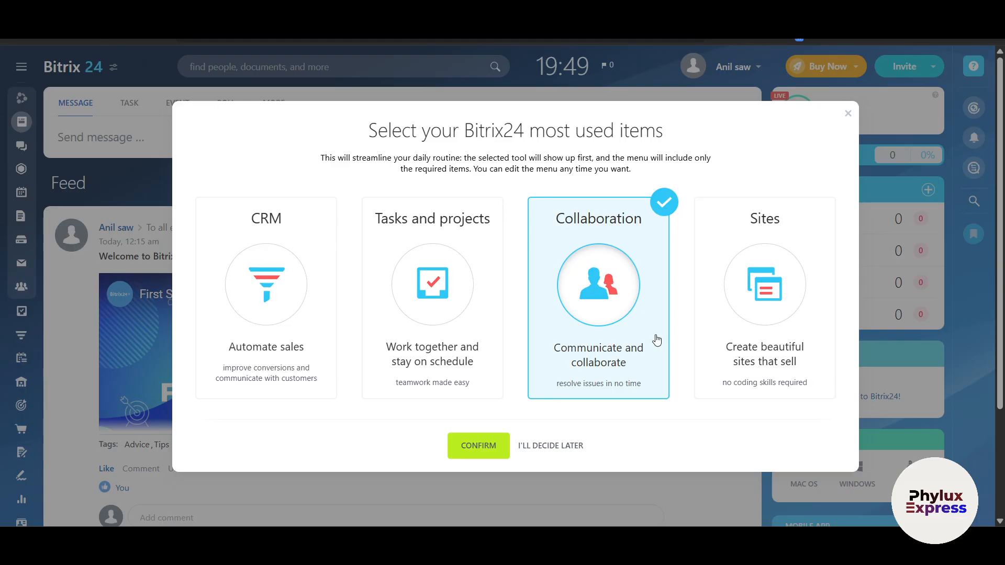
left_click(848, 114)
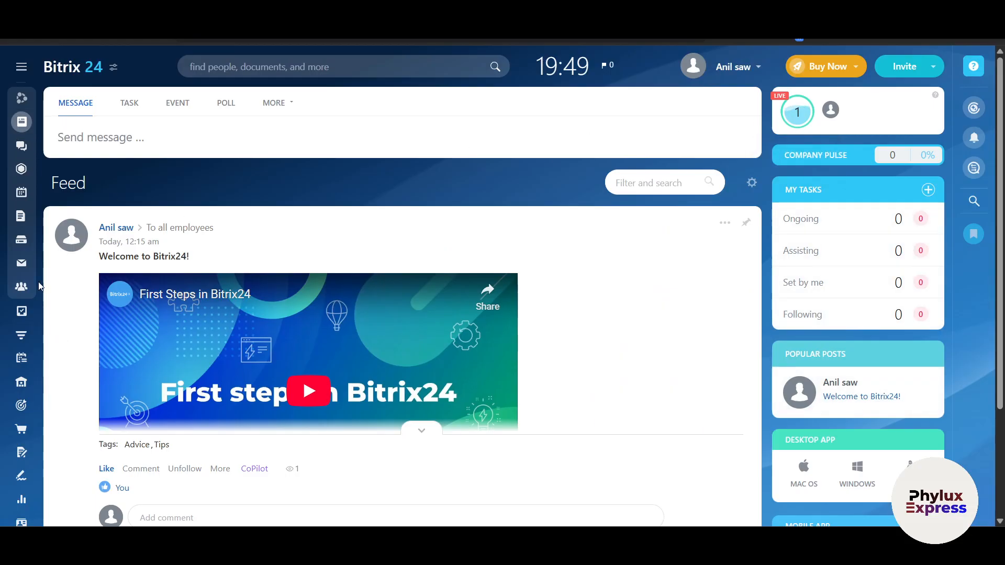
Step: Expand the main navigation so its labels stay shown, look through its entries and collapse the Collaboration group
mouse_move(21, 146)
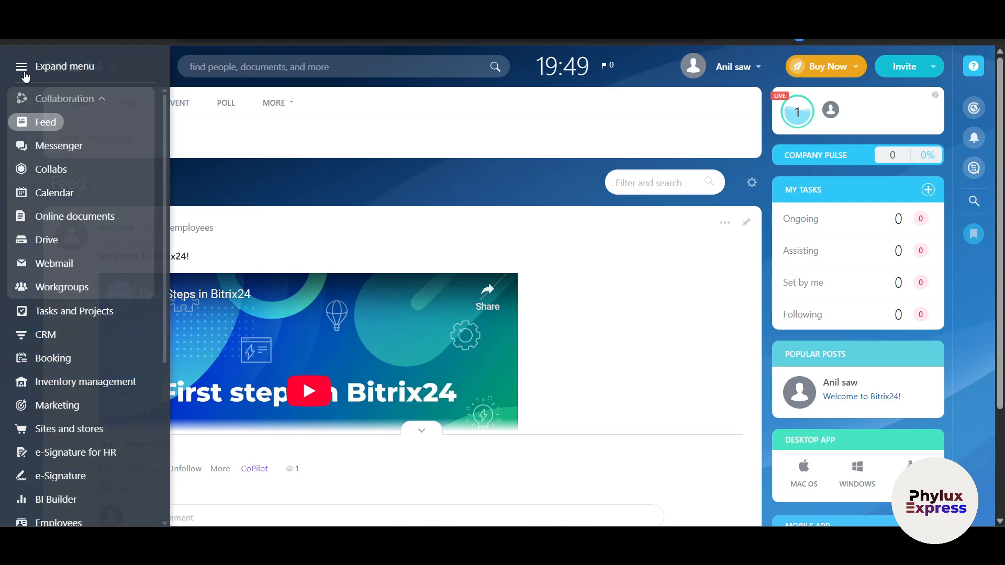
left_click(24, 73)
scroll(62, 337, "down", 5)
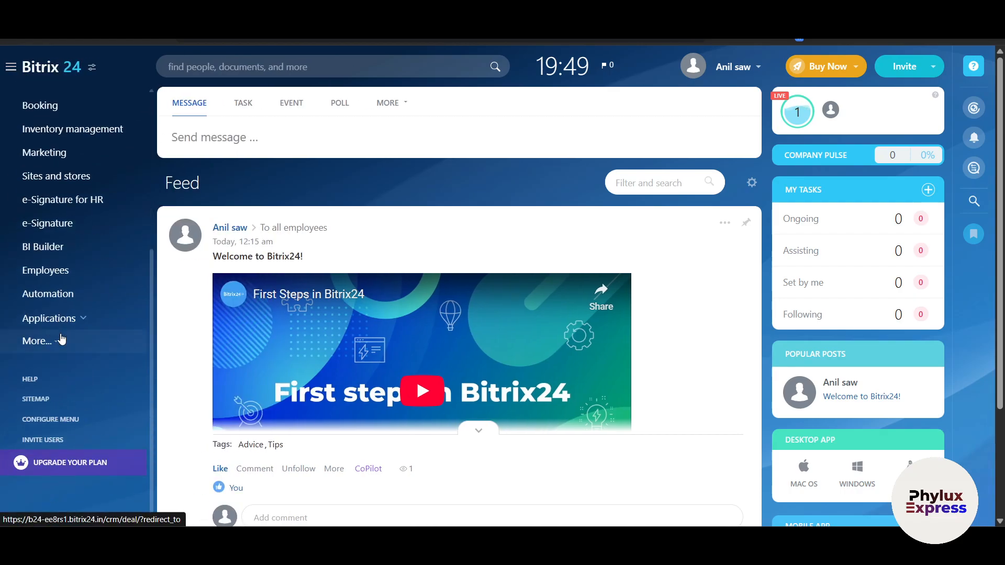
scroll(62, 339, "up", 5)
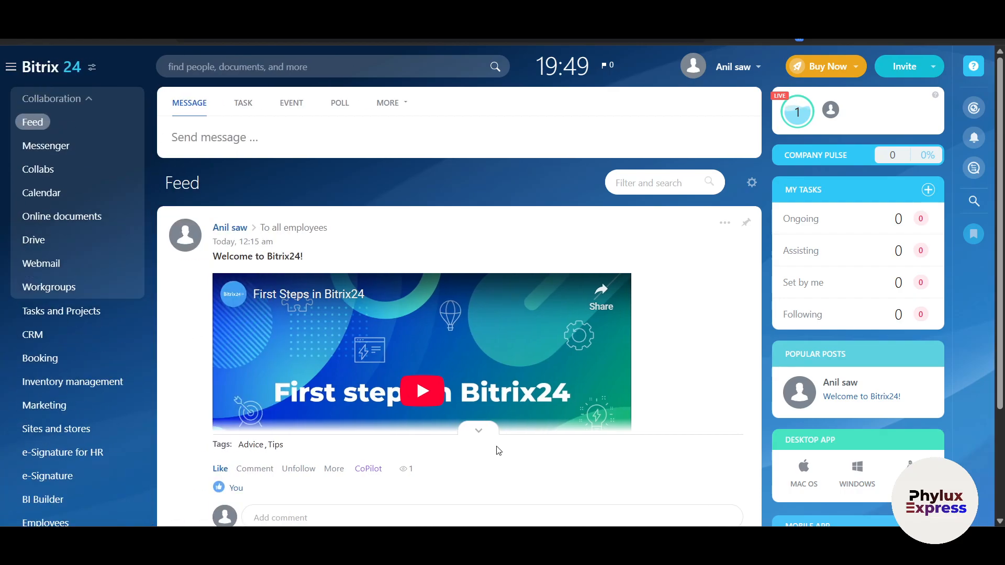
scroll(442, 390, "down", 3)
scroll(460, 393, "up", 3)
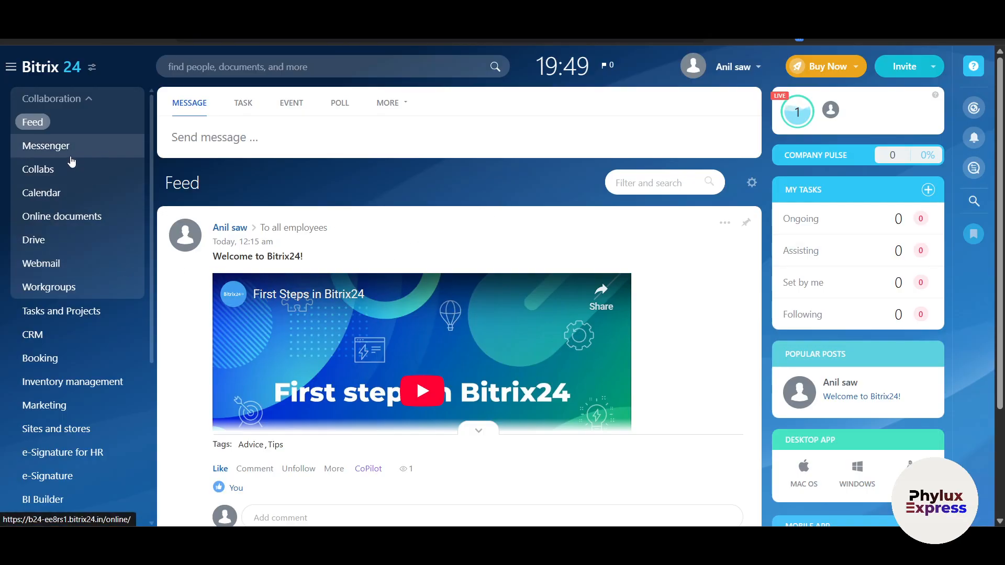
left_click(89, 101)
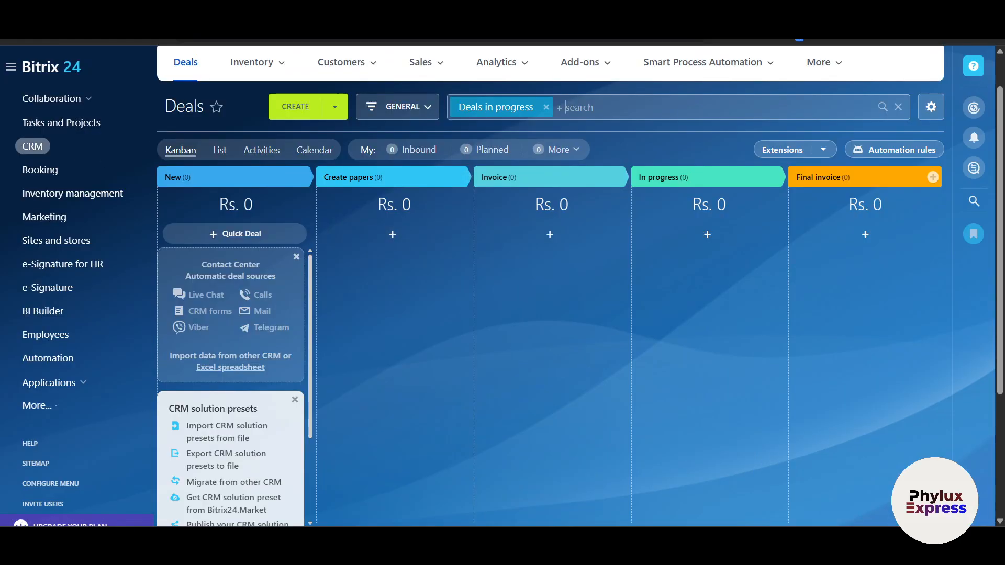
Step: Look through the remaining workspace sections and the options offered under the CRM's Customers, Sales and Analytics areas
scroll(74, 291, "down", 2)
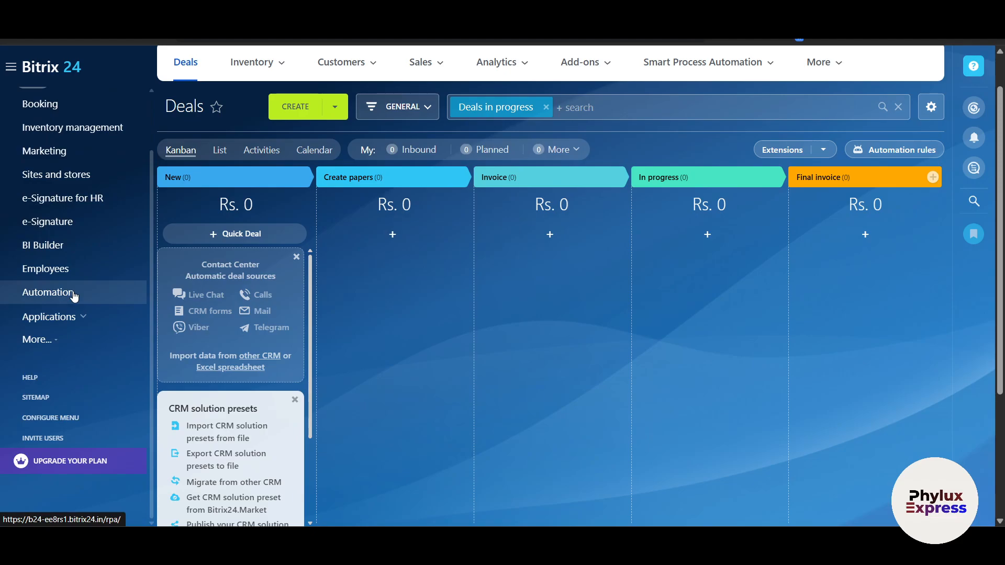
scroll(111, 248, "up", 2)
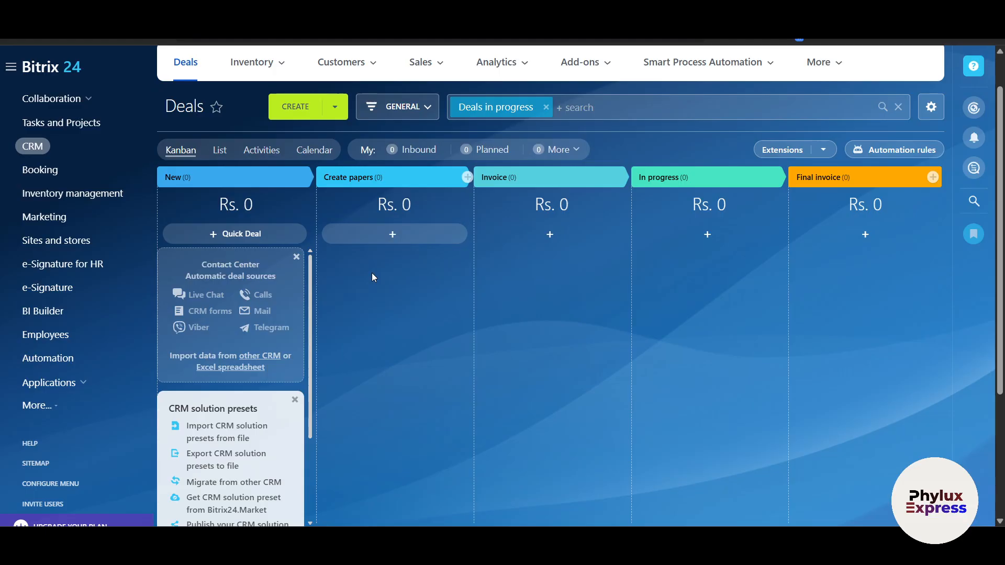
scroll(209, 152, "up", 1)
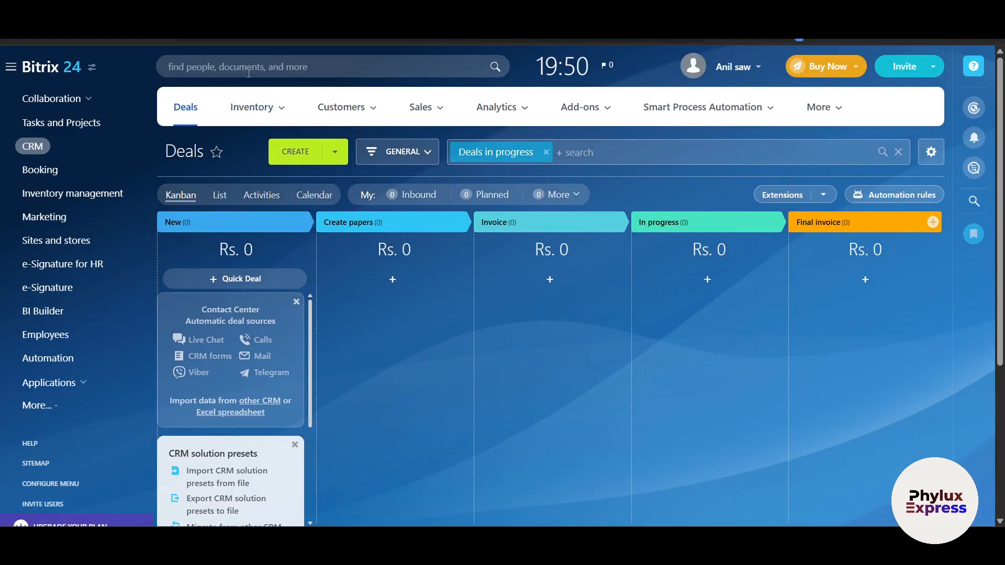
mouse_move(330, 111)
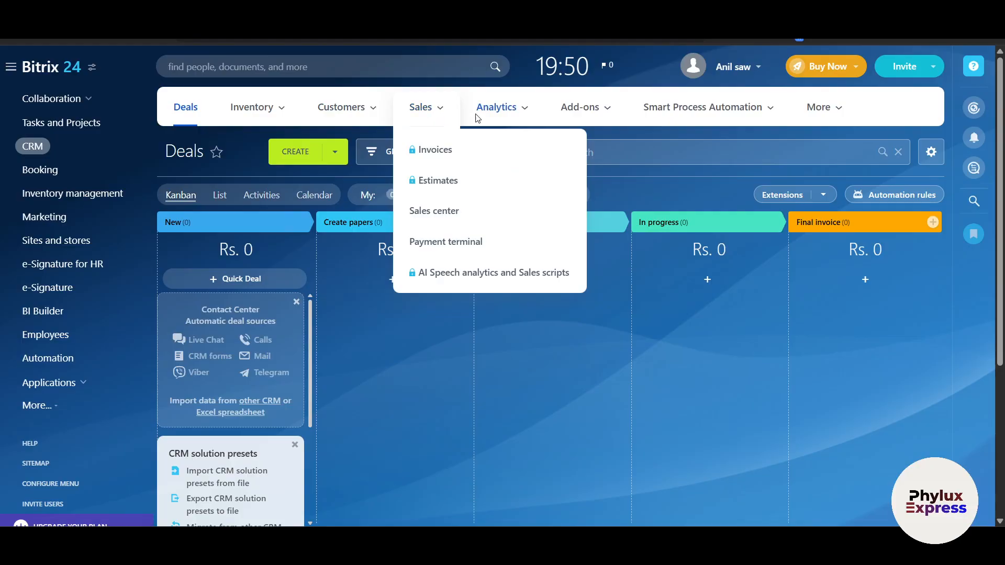
mouse_move(537, 118)
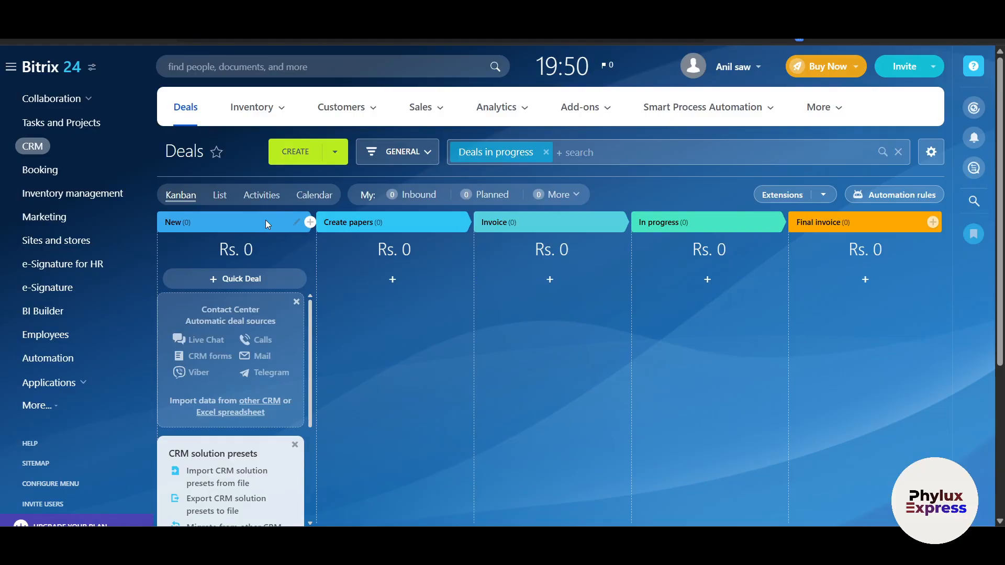
Step: Dismiss the CRM solution presets and Contact Center cards from the New stage of the deals board
scroll(198, 294, "down", 1)
scroll(225, 264, "up", 1)
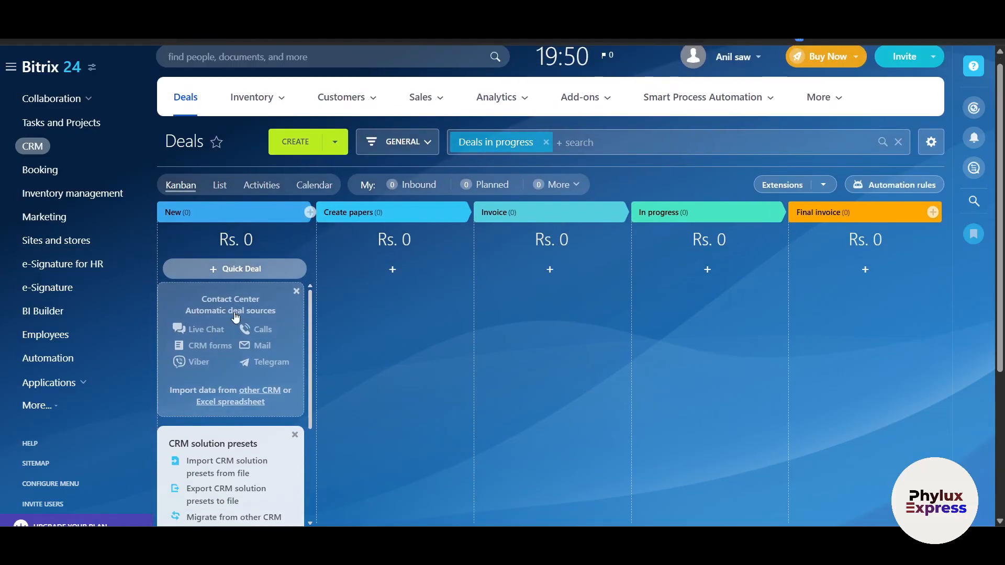
scroll(236, 313, "down", 3)
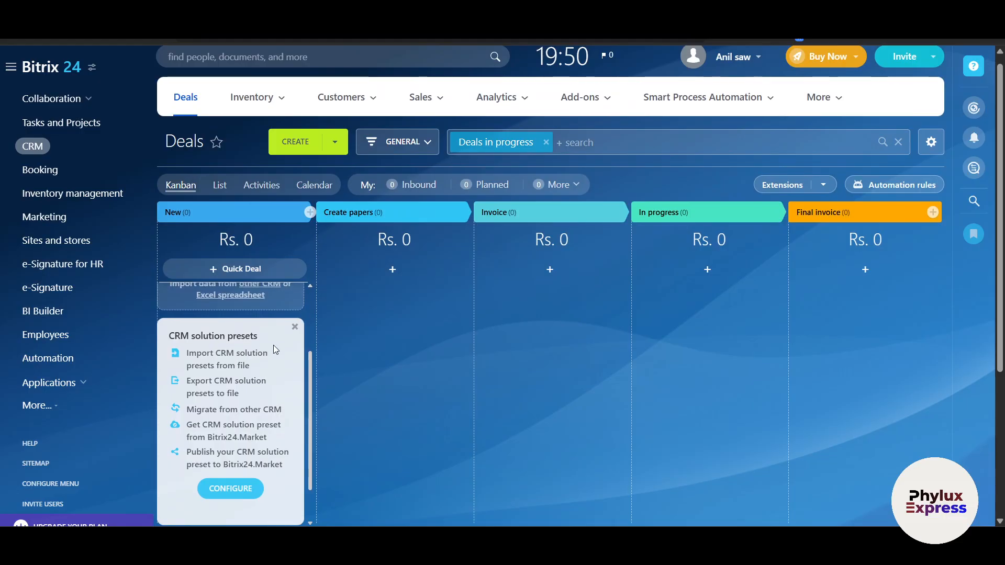
left_click(295, 327)
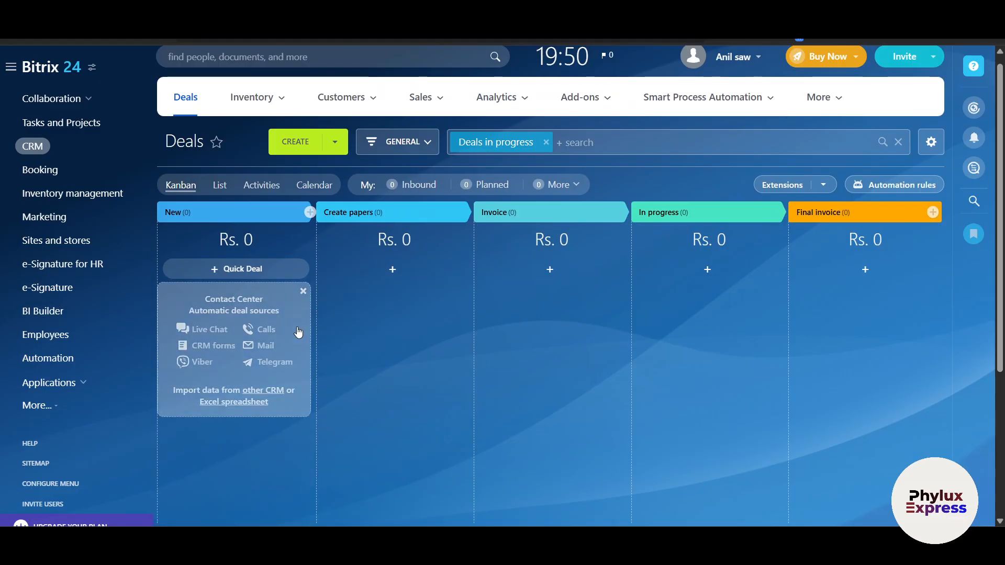
left_click(303, 291)
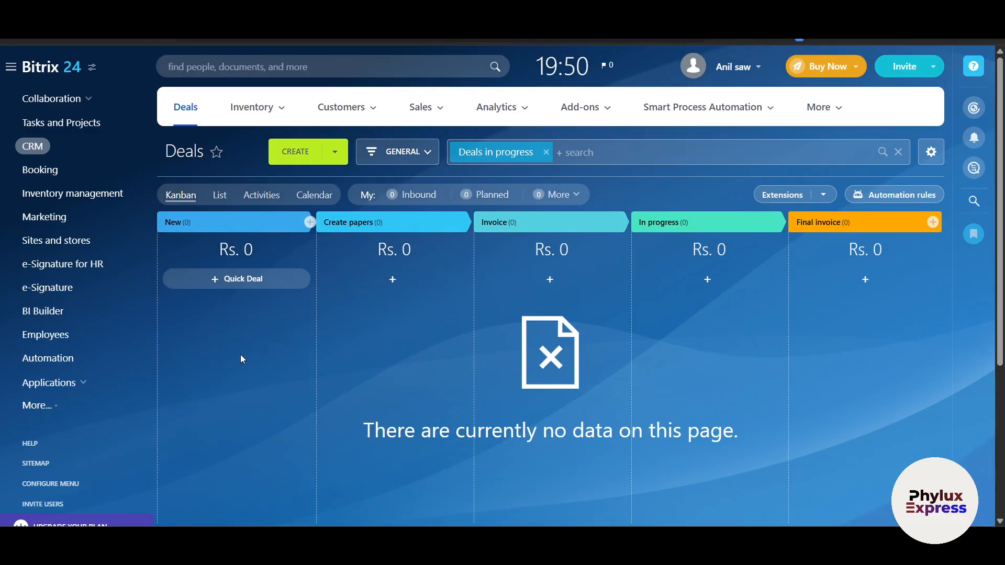
Step: Start a quick deal in the New stage named Deal of $500, with an amount of 500 in US Dollar
left_click(230, 279)
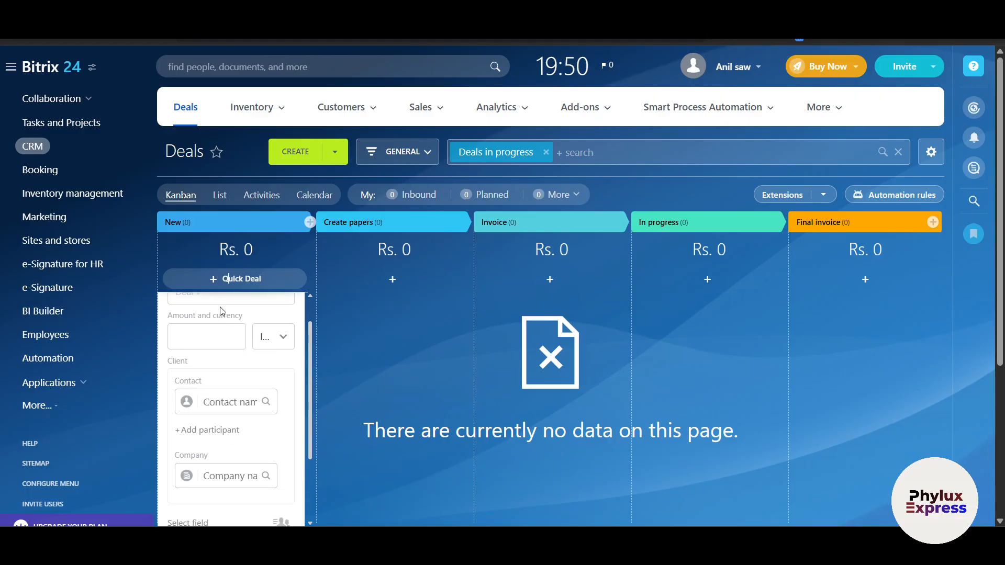
type("P")
key("BackSpace")
type("Deal of")
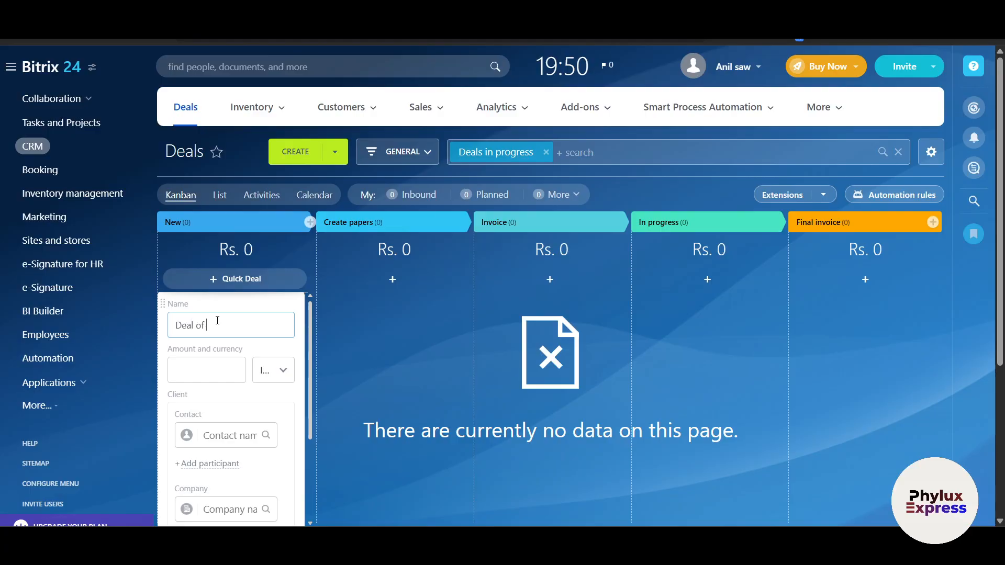
type(" $500")
left_click(198, 372)
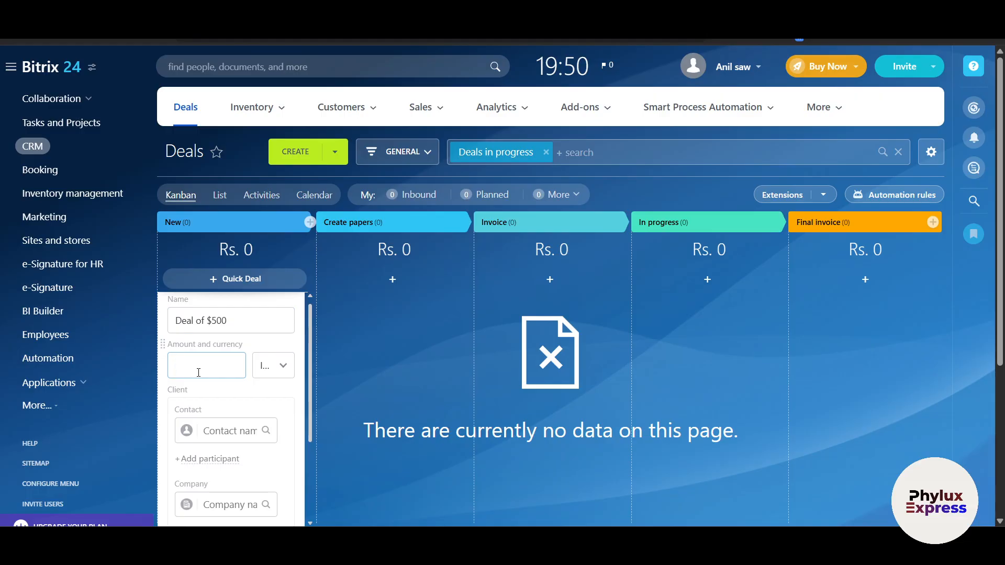
type("500")
left_click(268, 367)
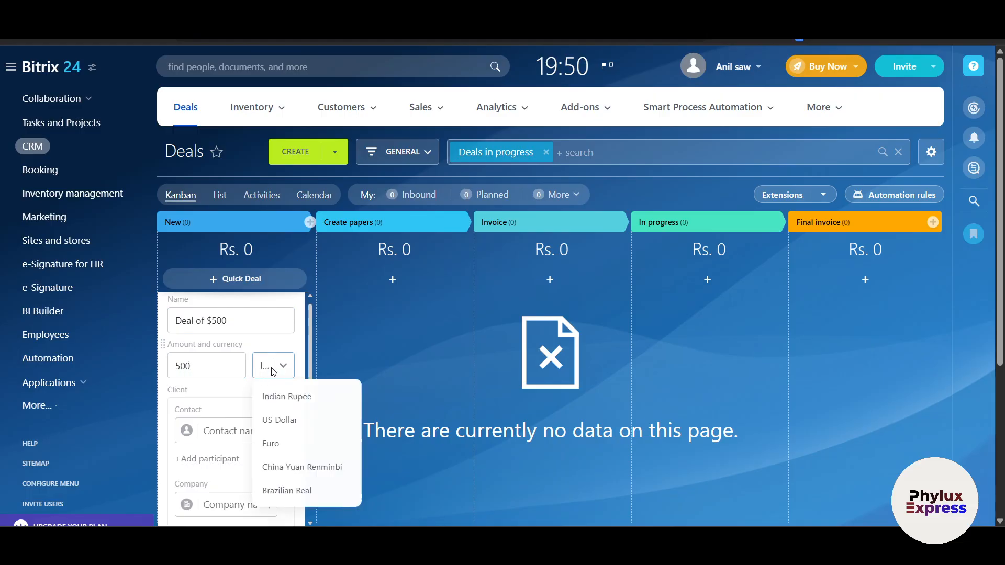
left_click(284, 418)
Step: Enter the contact's name and try to add Google as a new company for the deal
scroll(277, 408, "down", 1)
left_click(242, 382)
type("Ron")
scroll(239, 421, "down", 1)
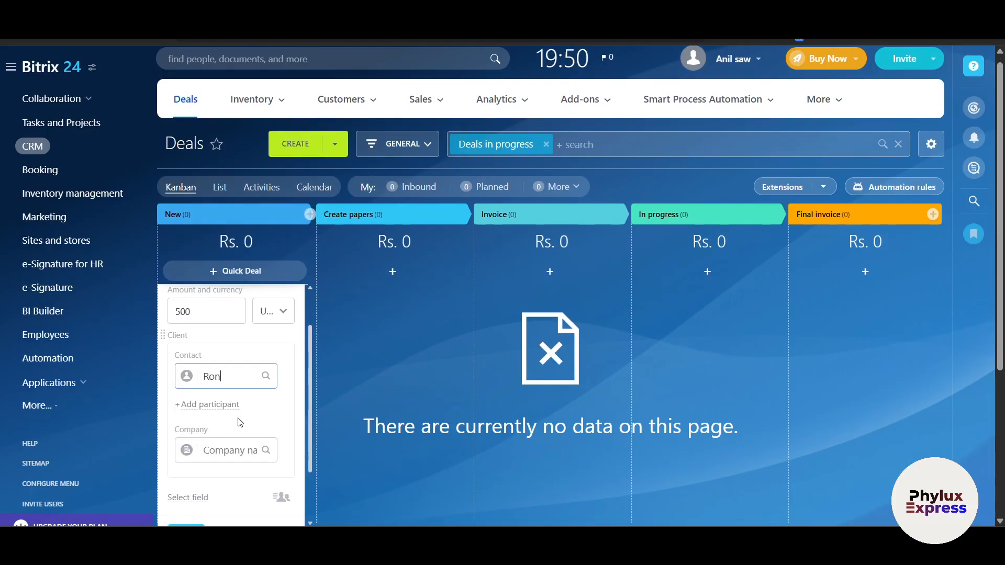
left_click(230, 448)
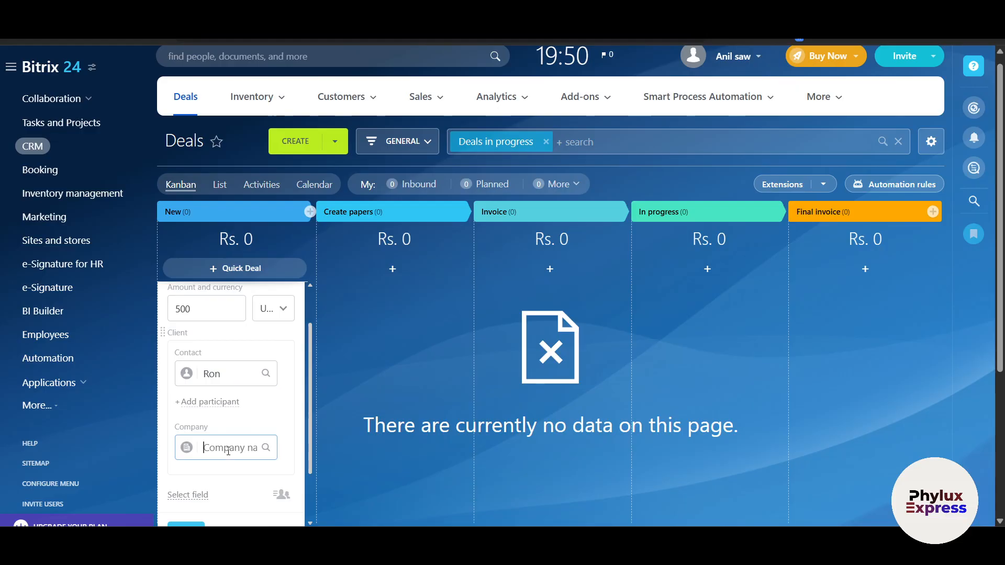
scroll(231, 449, "down", 2)
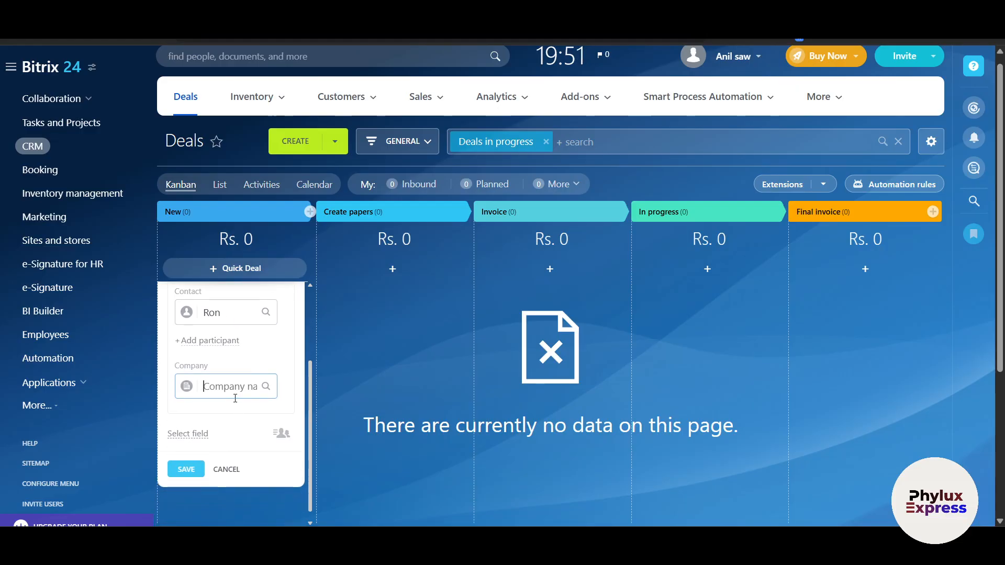
type("Google")
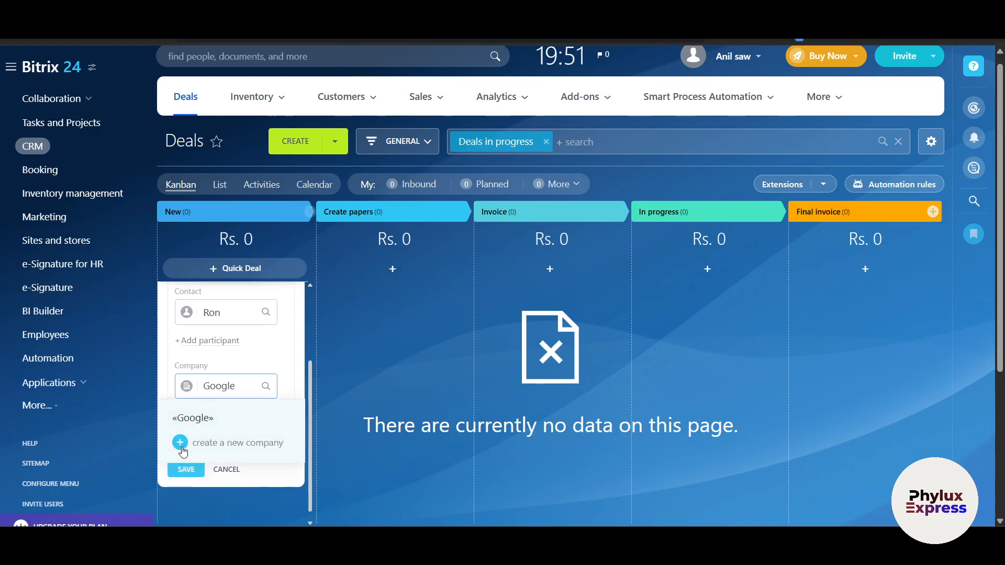
left_click(187, 445)
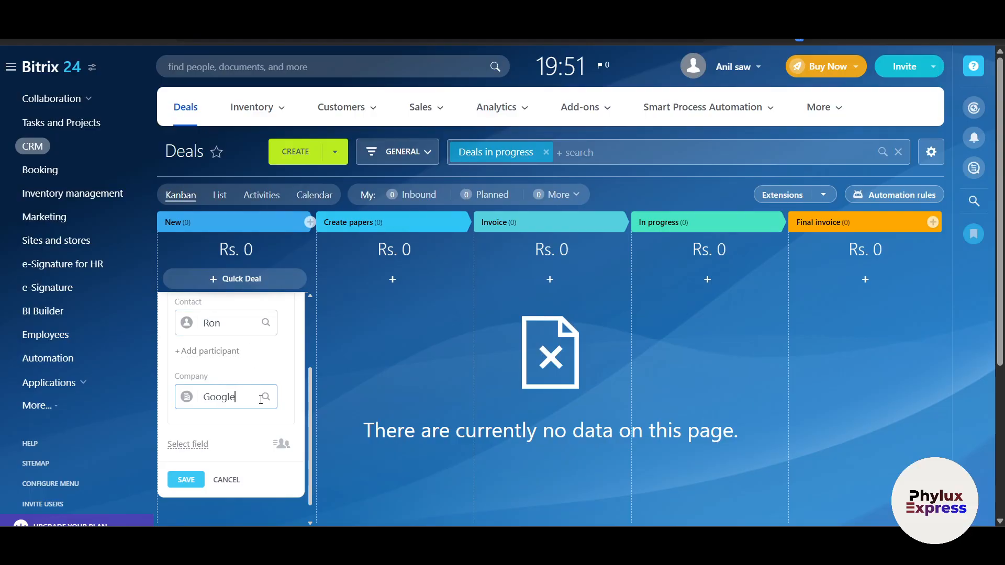
Step: Review the quick deal's entries, then add a second contact participant and remove it again
scroll(264, 407, "up", 3)
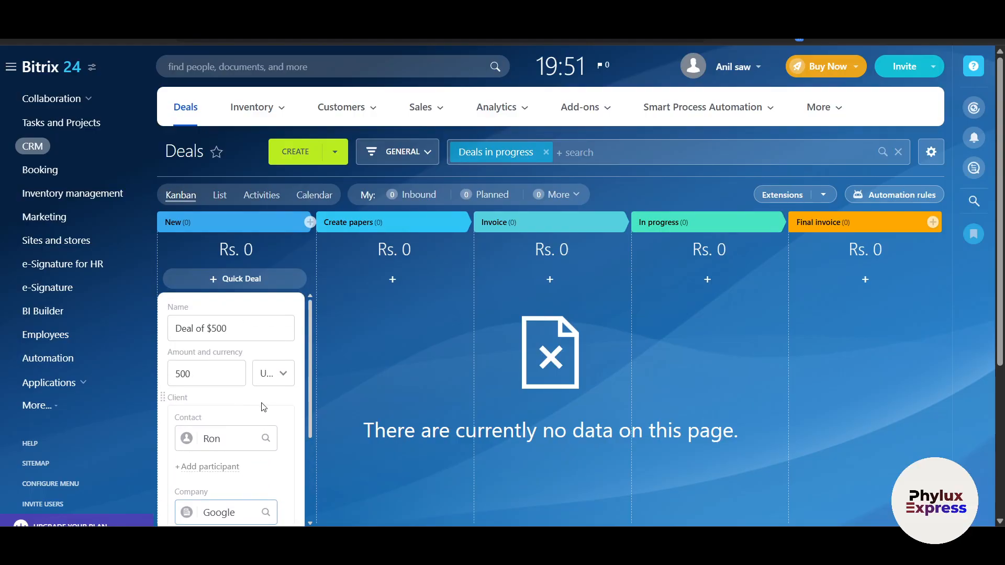
scroll(263, 407, "down", 3)
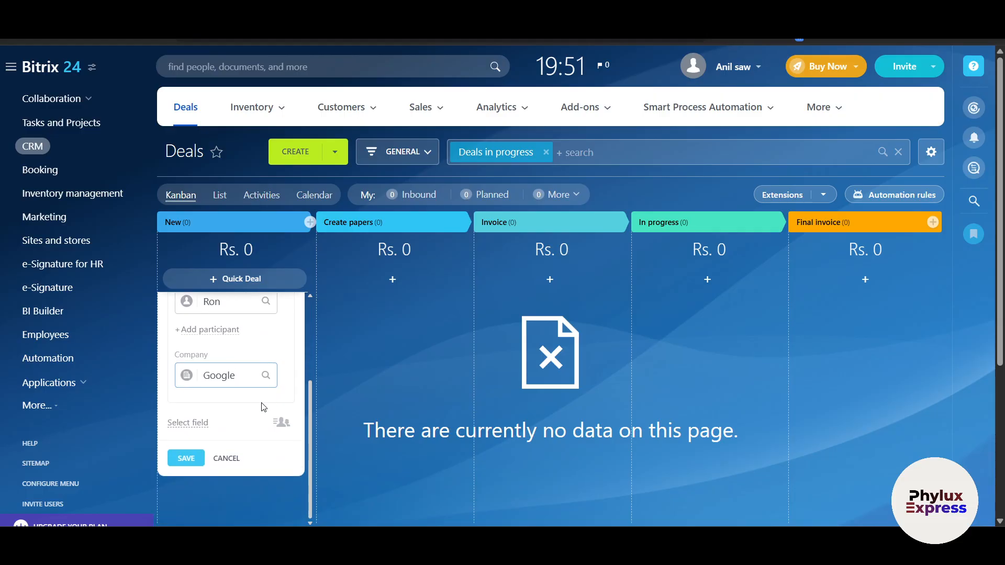
scroll(263, 408, "up", 3)
scroll(263, 407, "down", 3)
left_click(223, 372)
double_click(244, 376)
scroll(235, 411, "up", 1)
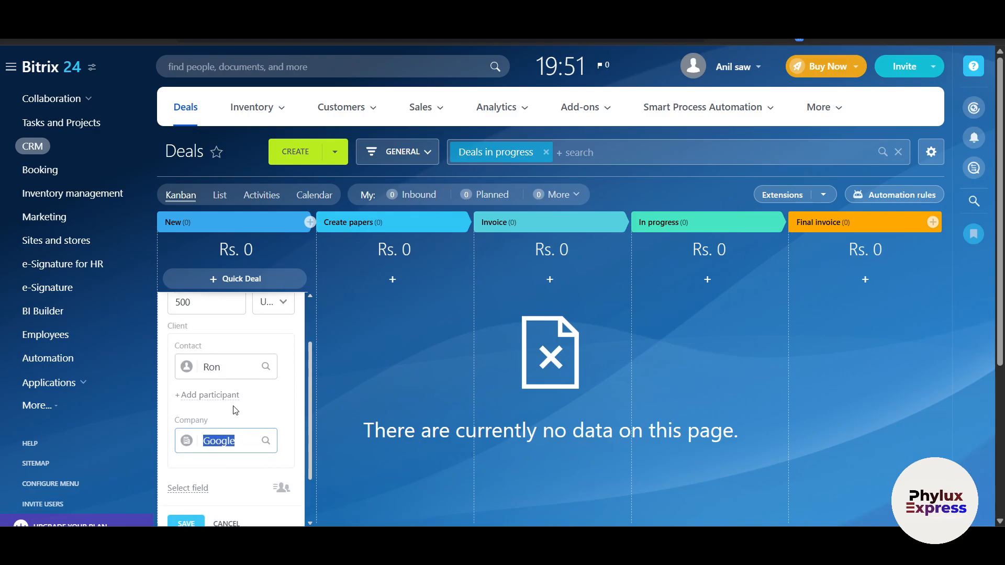
left_click(216, 395)
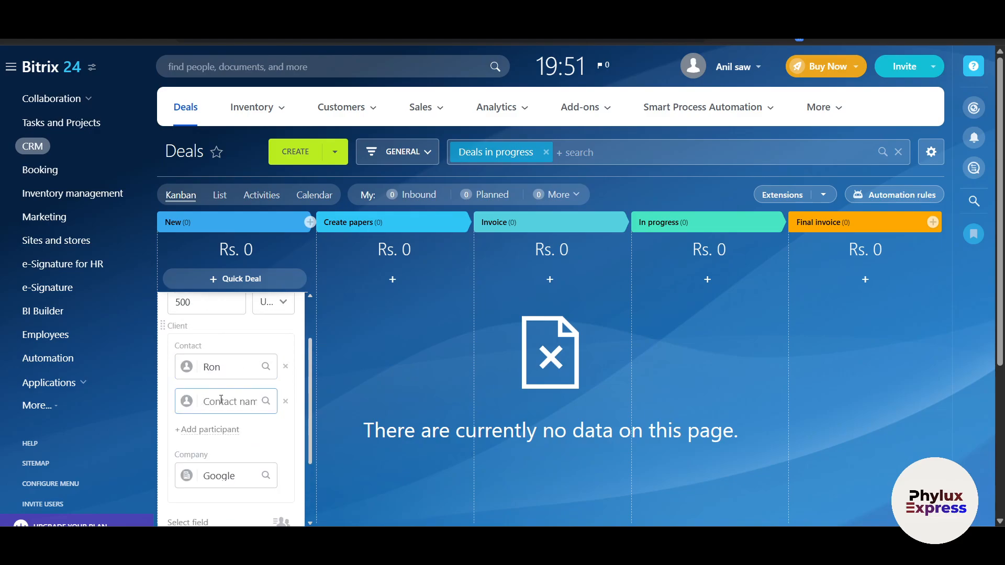
left_click(286, 403)
Step: Clear the deal's company, enter google instead and create it as a new company
double_click(233, 370)
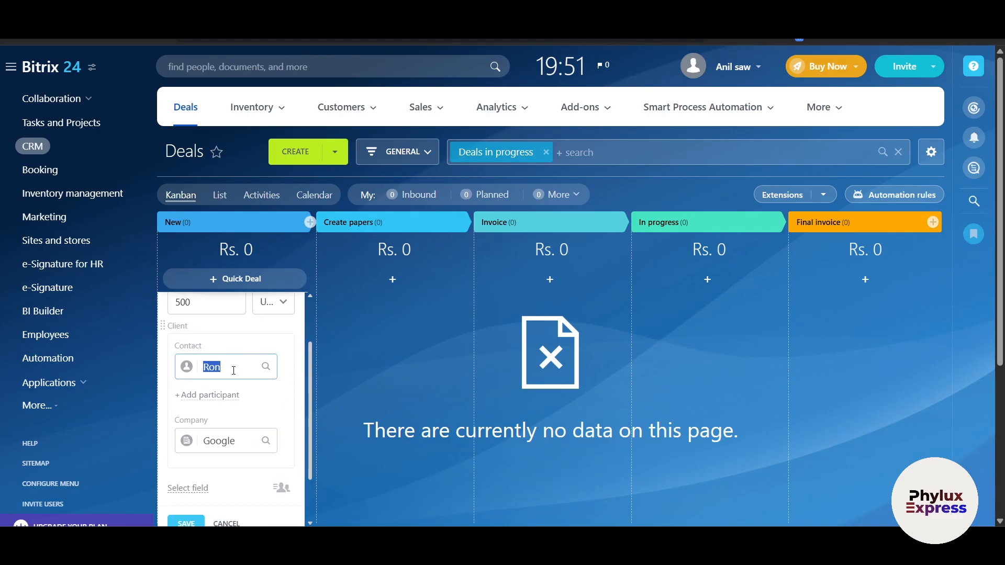
double_click(239, 440)
key("BackSpace")
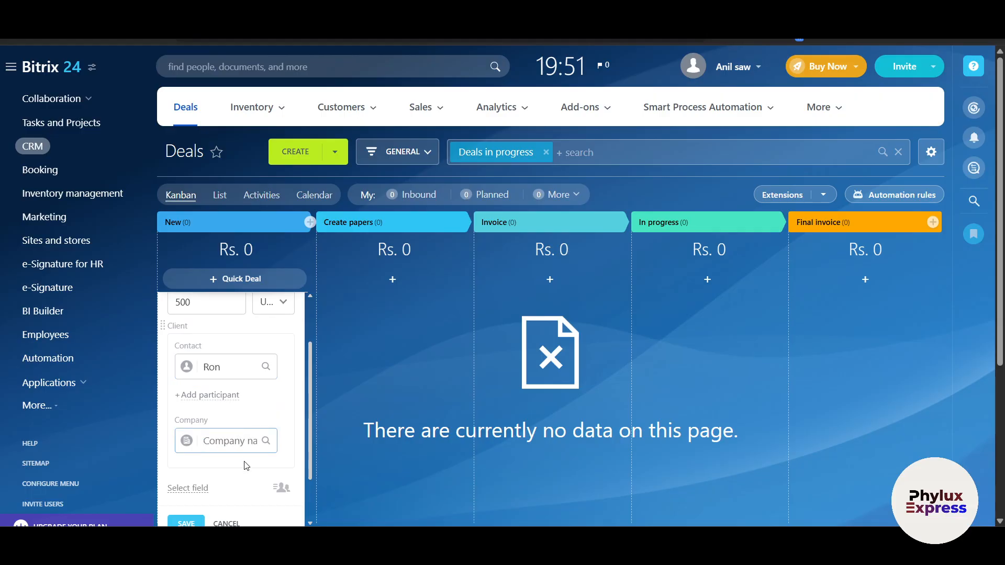
scroll(241, 457, "down", 1)
type("goo")
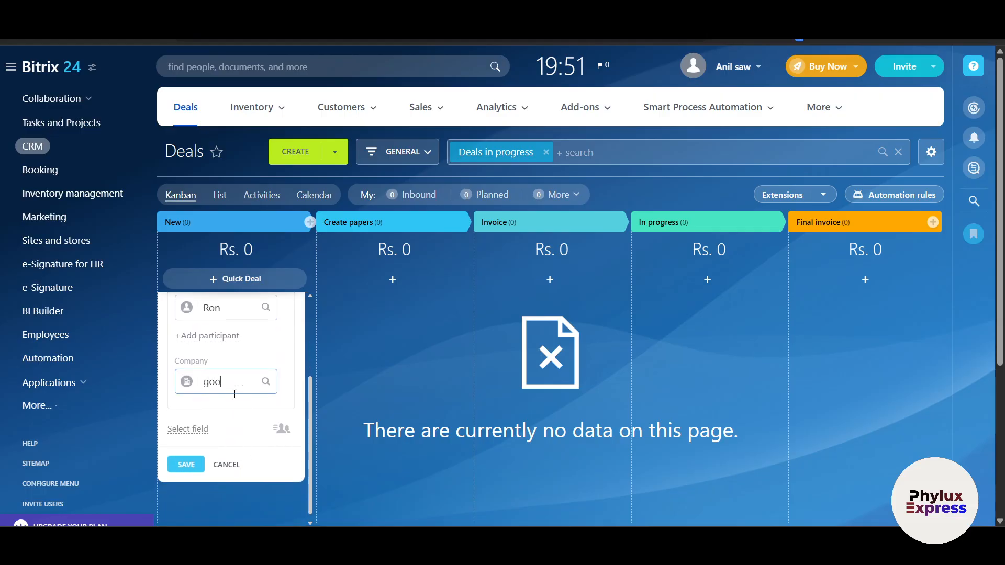
type("gle")
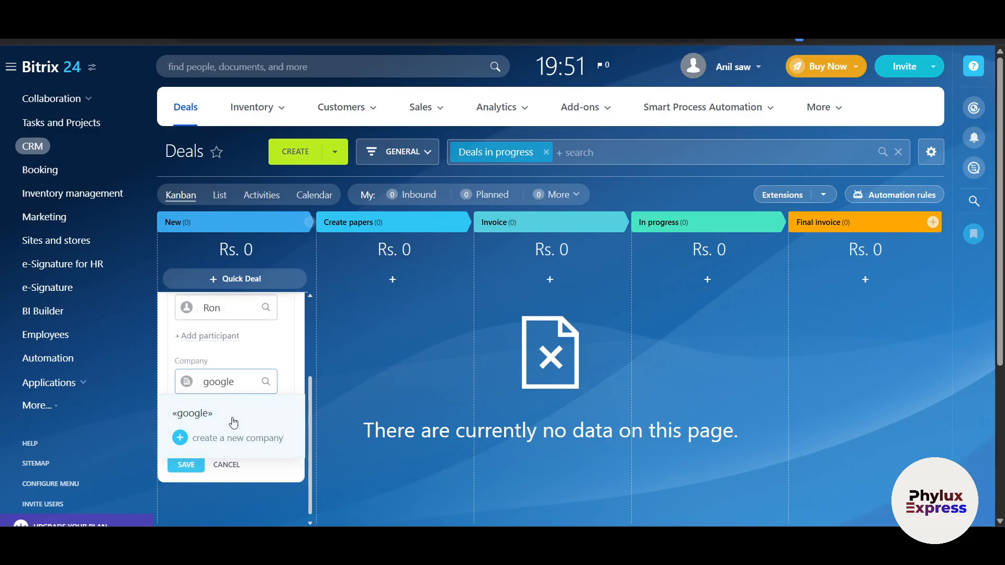
left_click(230, 441)
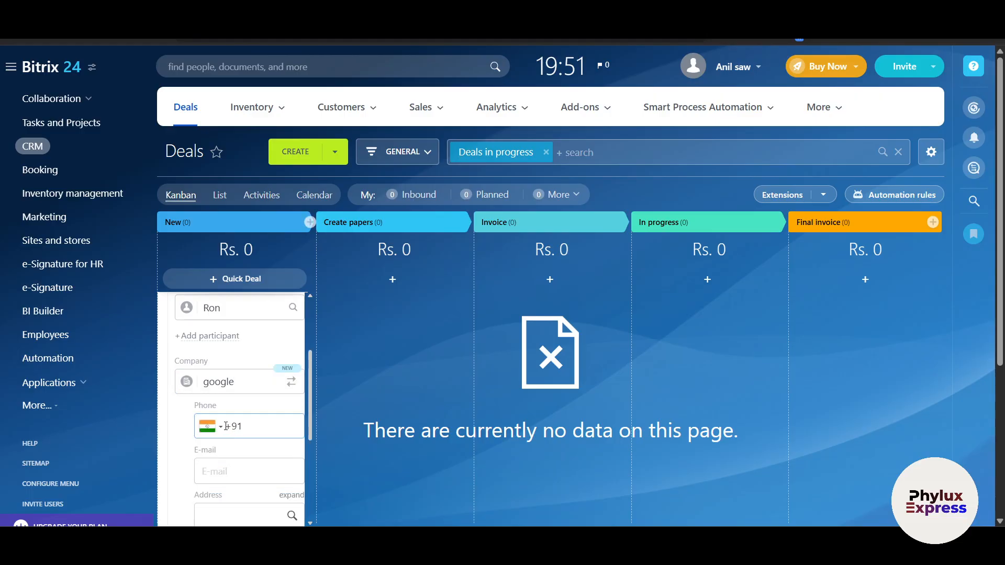
Step: Look over the new company's phone, e-mail, address and details fields, then cancel the quick deal
scroll(230, 358, "down", 1)
scroll(230, 358, "down", 1)
left_click(251, 351)
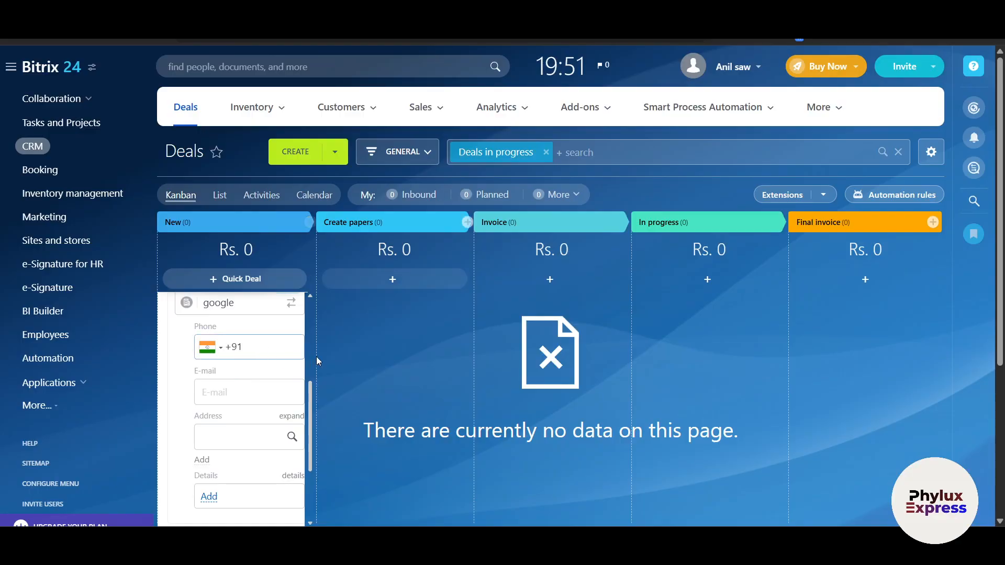
scroll(234, 386, "down", 1)
scroll(233, 386, "down", 4)
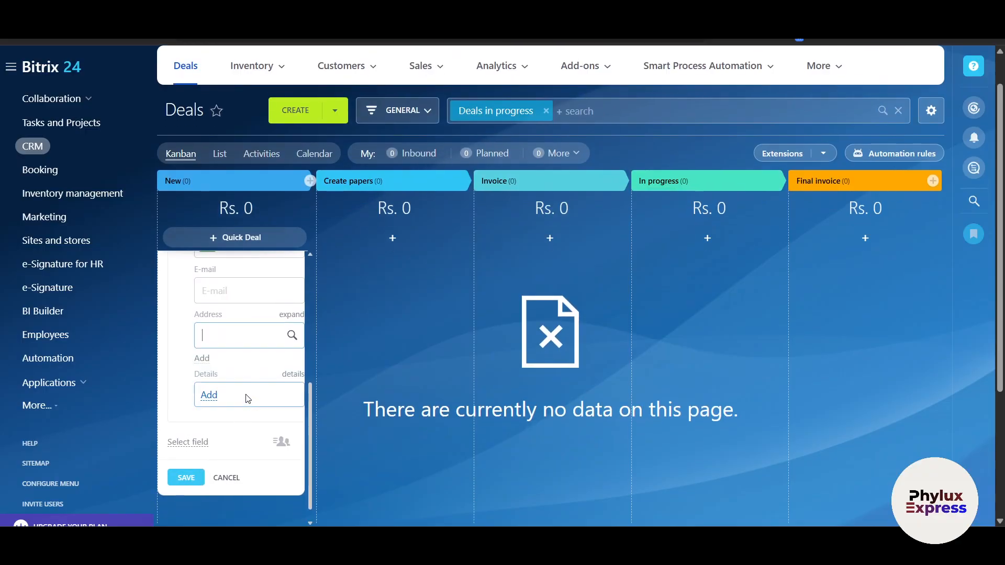
left_click(217, 484)
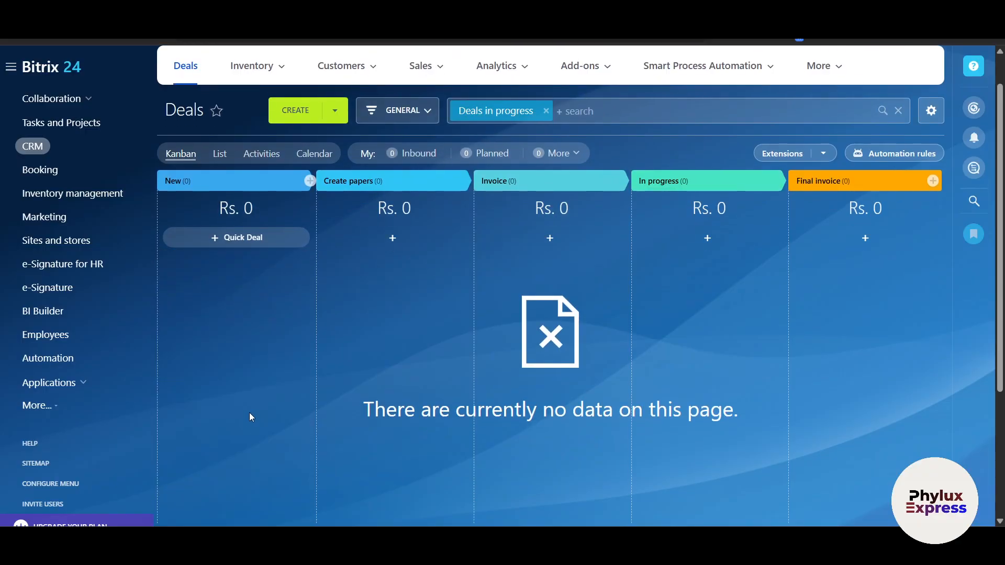
Step: Start another quick deal in the New stage named deal $500, with an amount of 500 in US Dollar
scroll(244, 393, "up", 2)
left_click(238, 282)
scroll(219, 387, "down", 3)
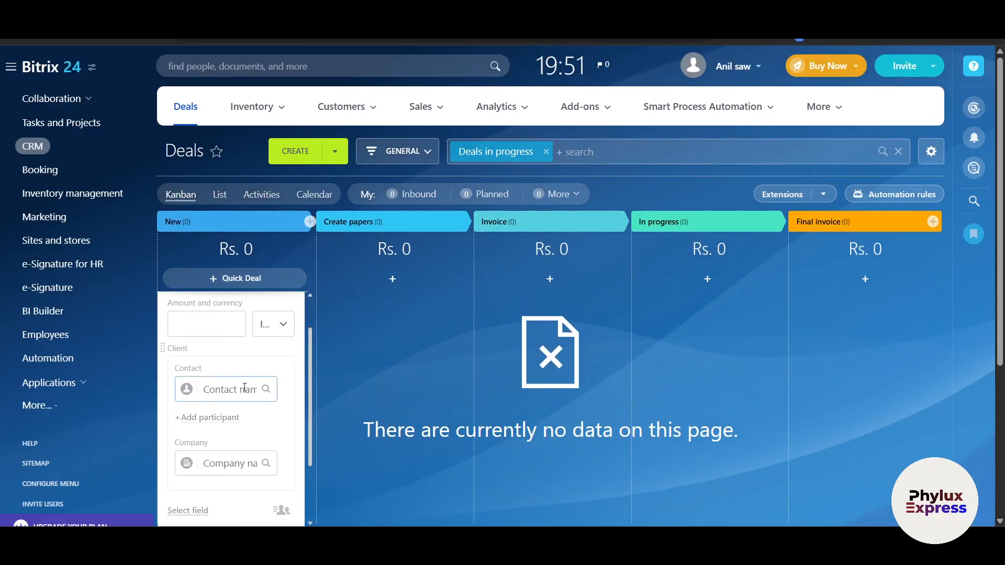
scroll(228, 330, "up", 2)
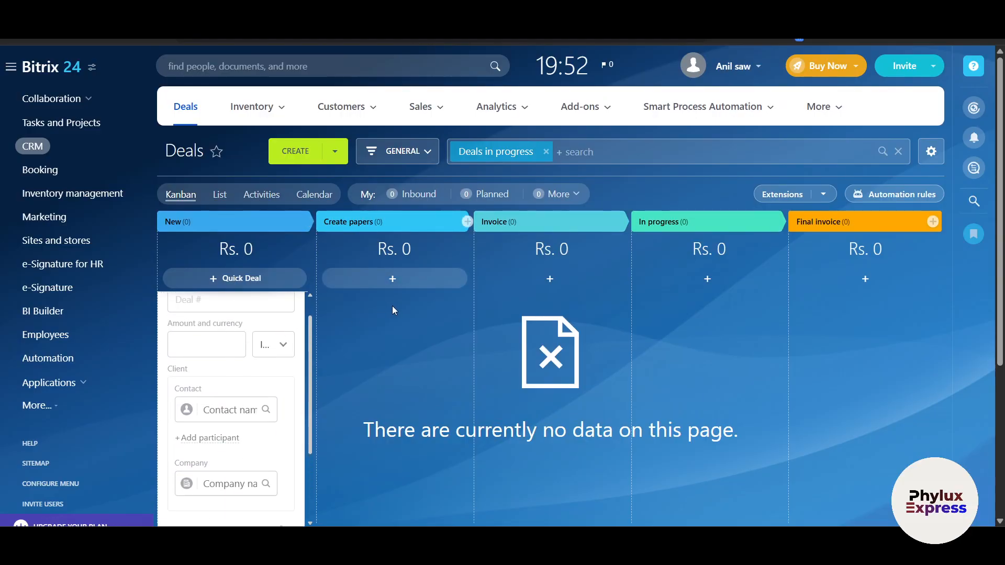
scroll(393, 304, "down", 2)
scroll(394, 304, "down", 3)
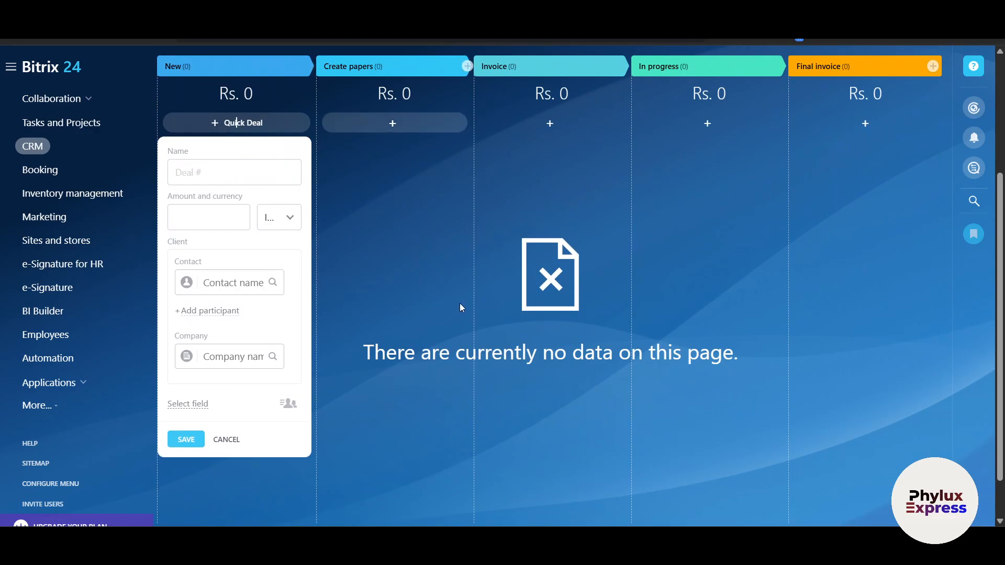
scroll(284, 275, "up", 2)
scroll(216, 227, "down", 2)
left_click(207, 180)
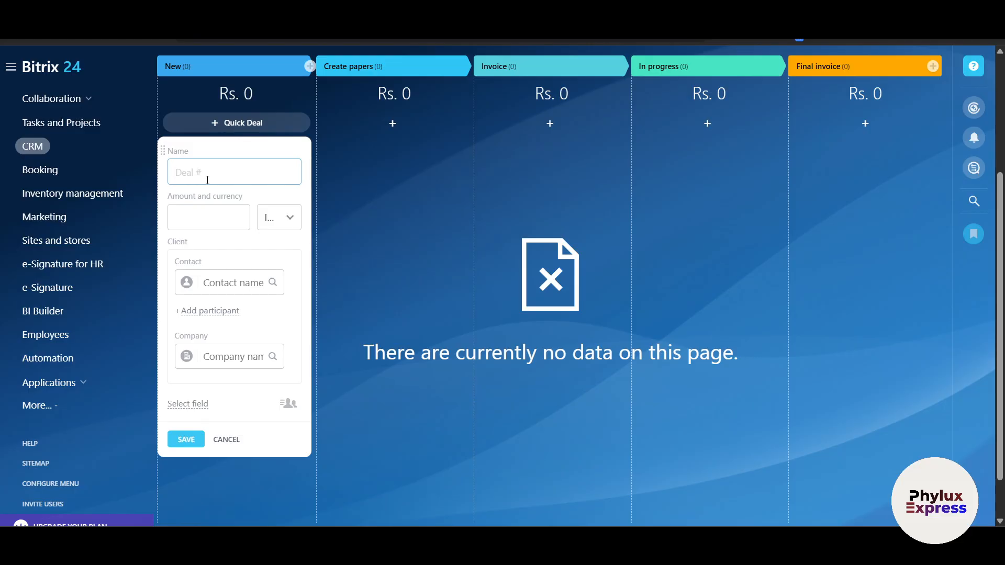
type("deal $500")
left_click(196, 213)
left_click(279, 217)
left_click(280, 269)
Step: Enter the contact's name and Google as the company, then save the quick deal
left_click(239, 283)
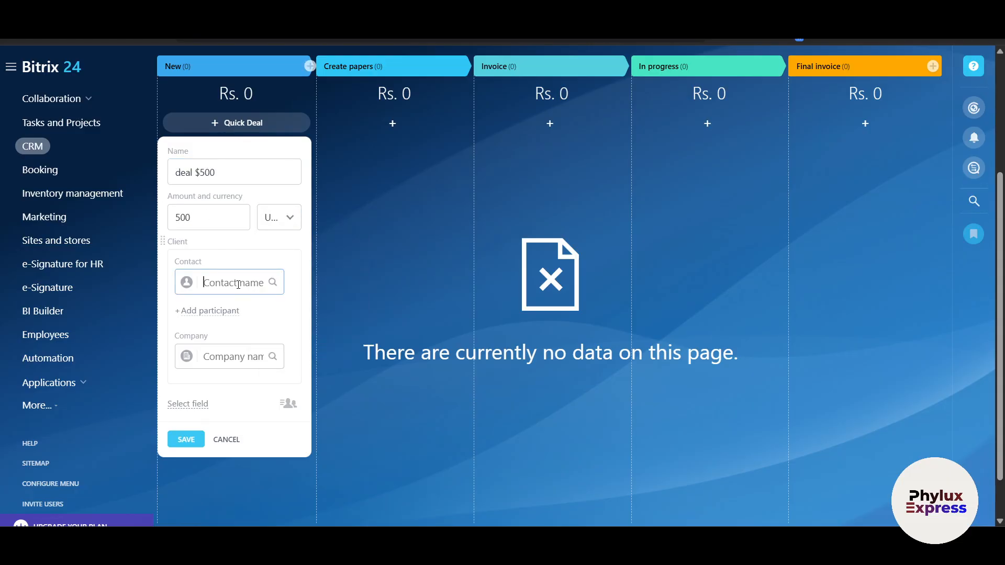
type("Ron")
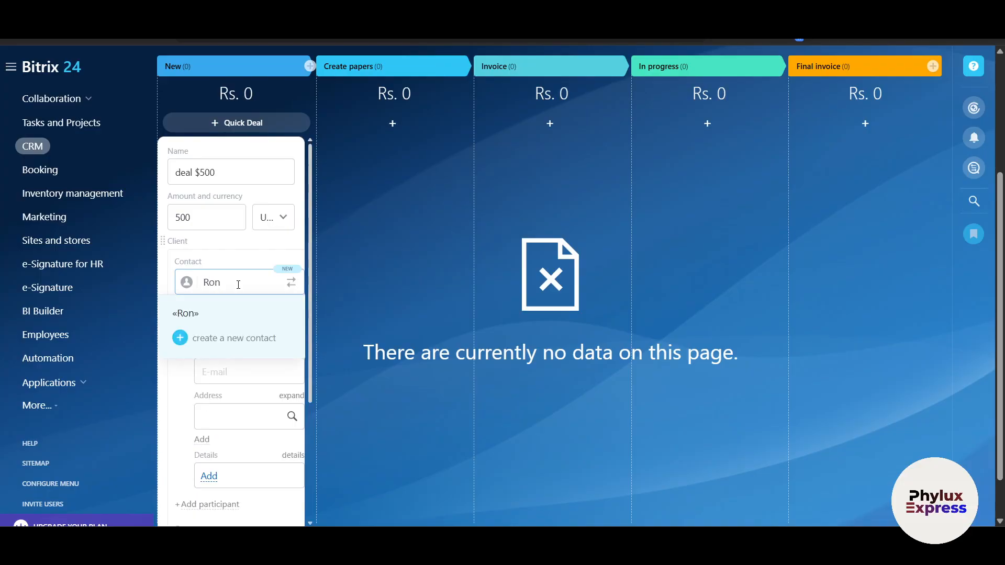
left_click(241, 306)
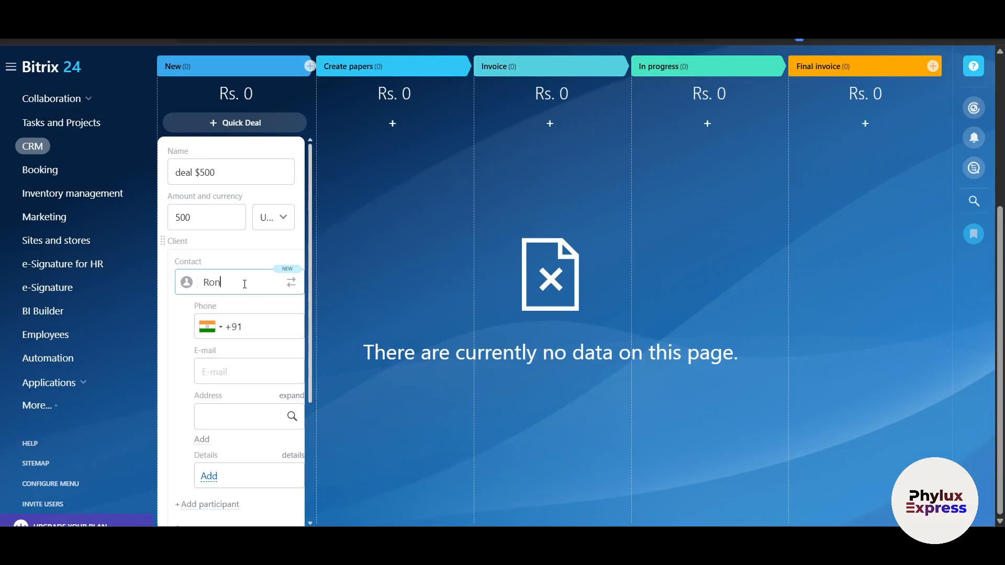
scroll(219, 366, "down", 3)
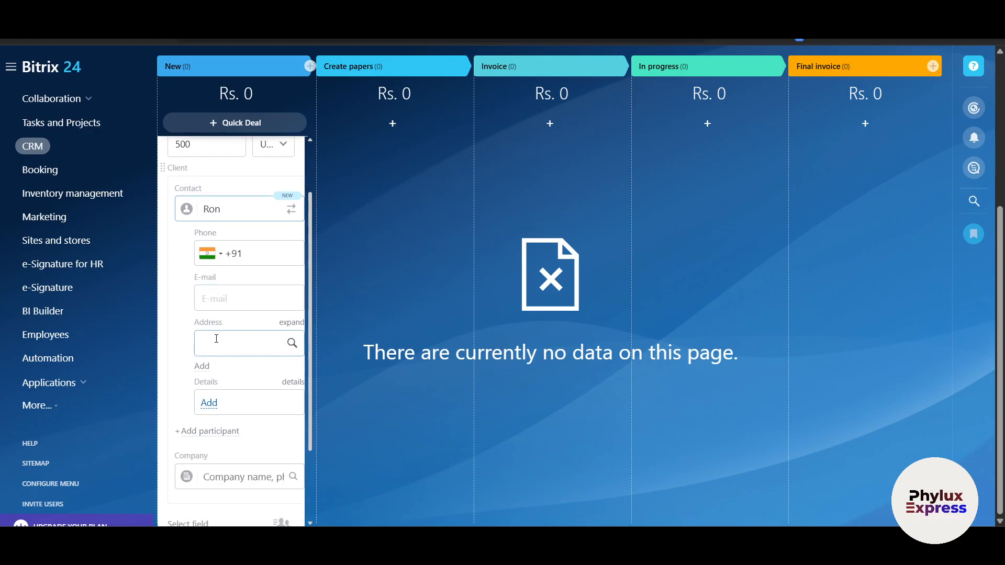
left_click(237, 375)
type("Google")
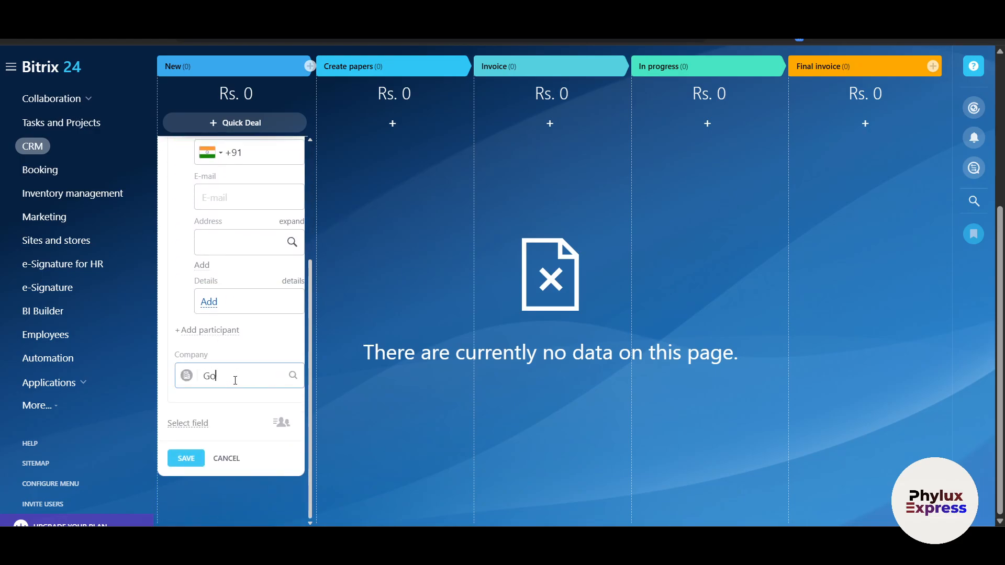
left_click(187, 461)
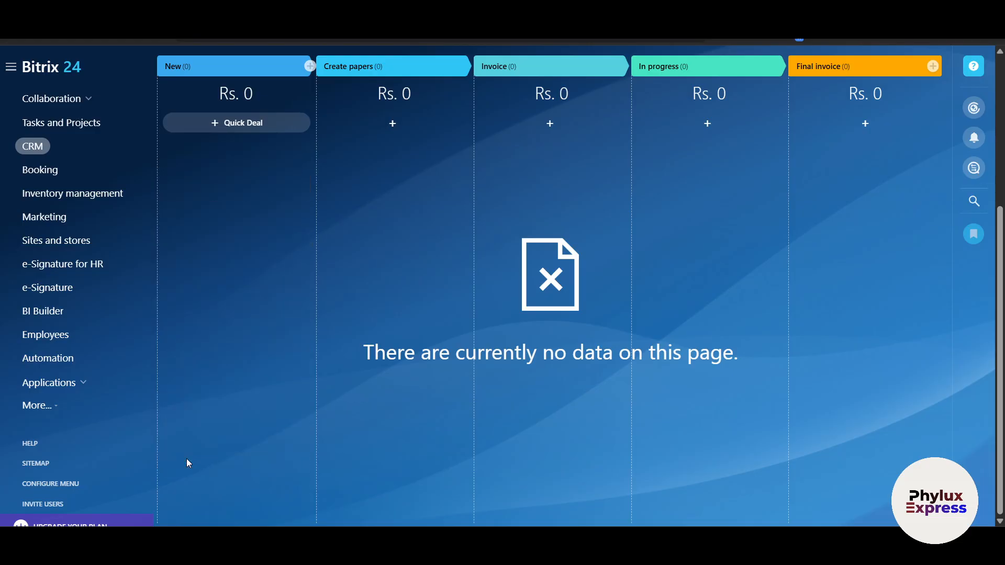
Step: View the deals in the List, Activities and Calendar layouts, then return to Kanban and dismiss the support message
scroll(384, 317, "up", 2)
scroll(385, 322, "up", 3)
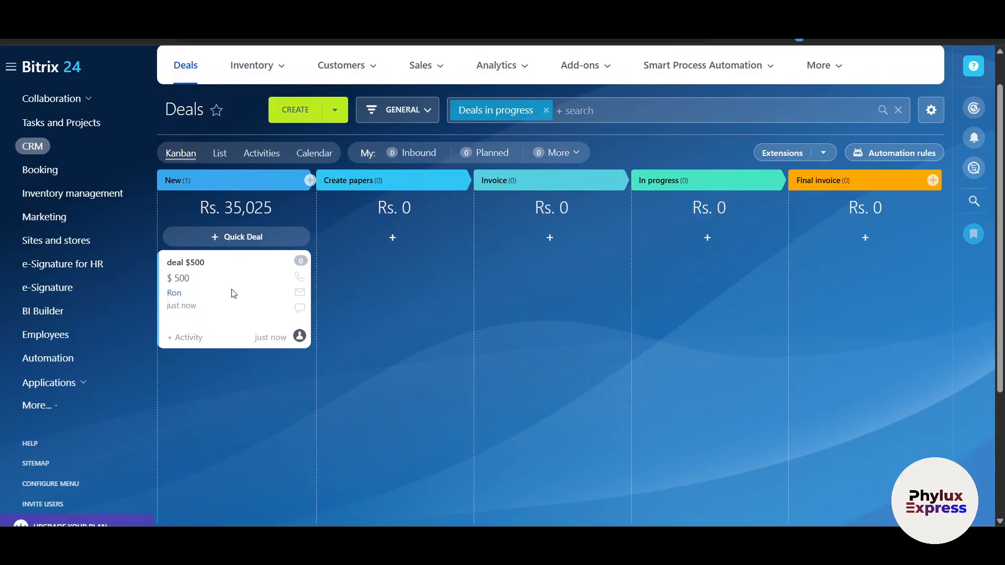
left_click(219, 153)
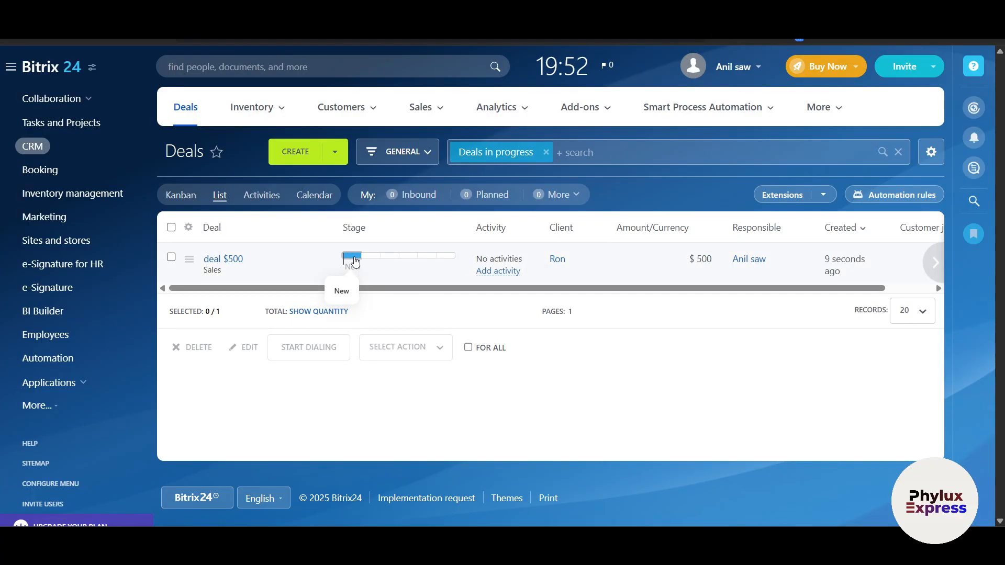
left_click(259, 198)
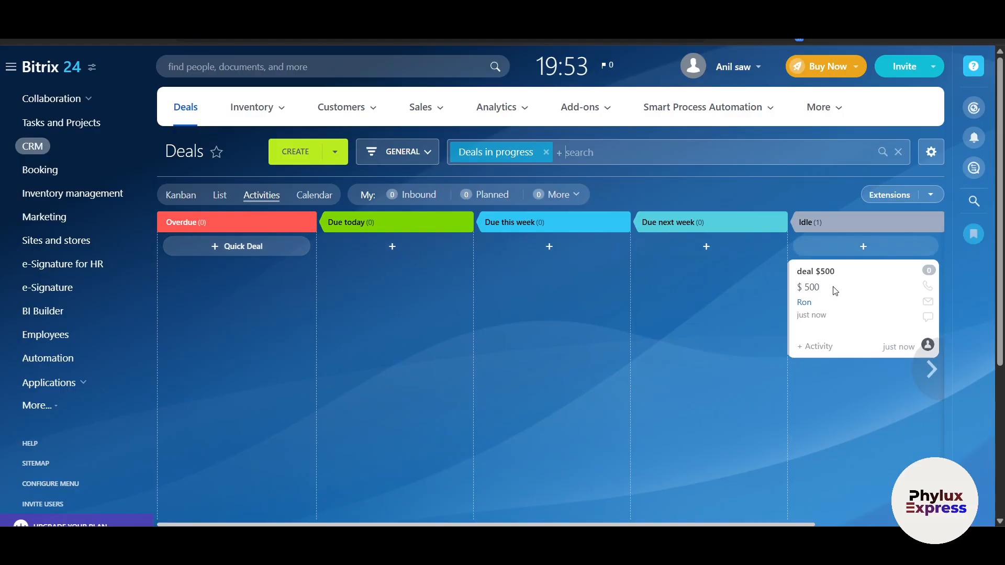
left_click(321, 195)
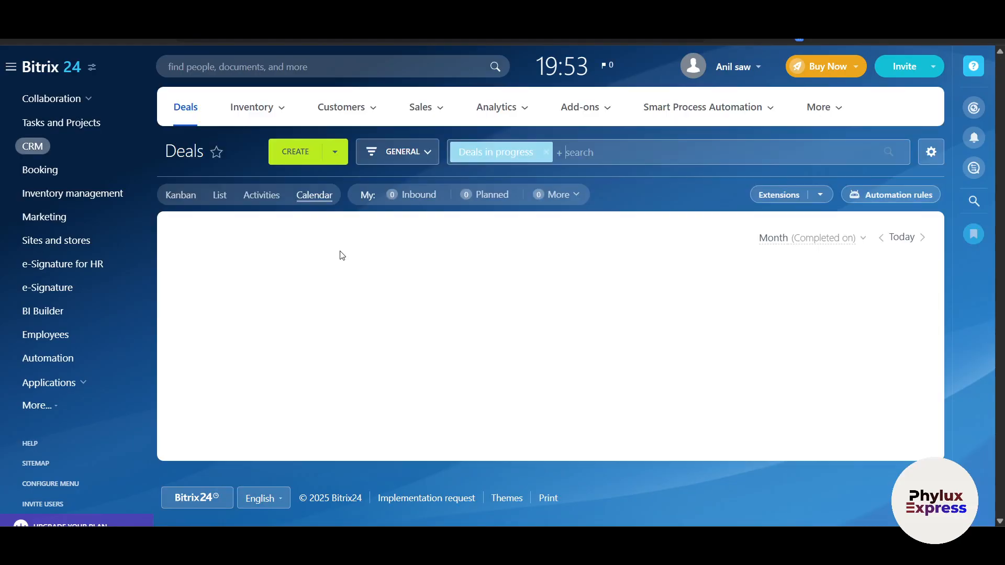
left_click(178, 199)
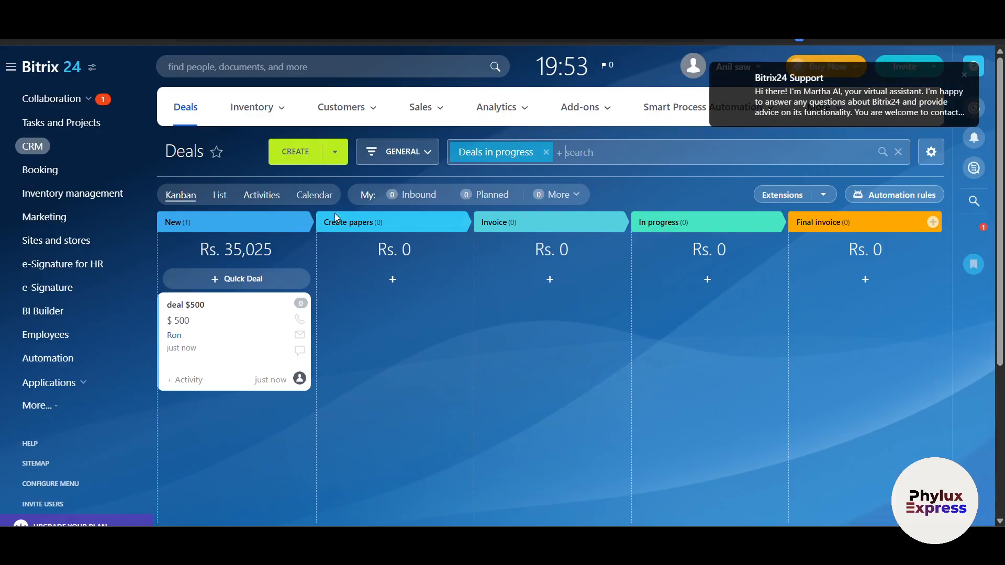
left_click(965, 76)
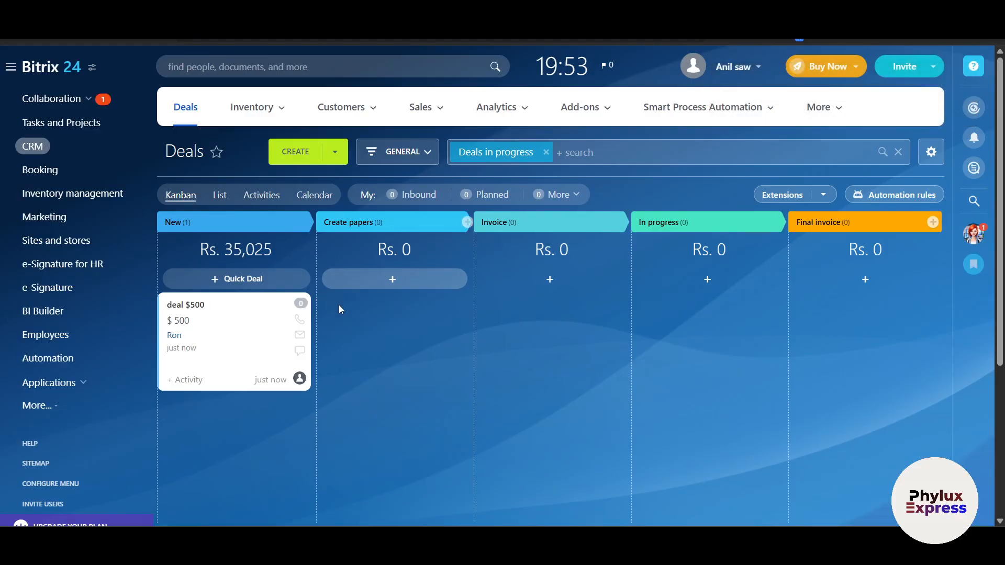
Step: Mark the $500 deal as won from the board, then cancel the change
scroll(236, 314, "down", 1)
left_click_drag(178, 292, 840, 524)
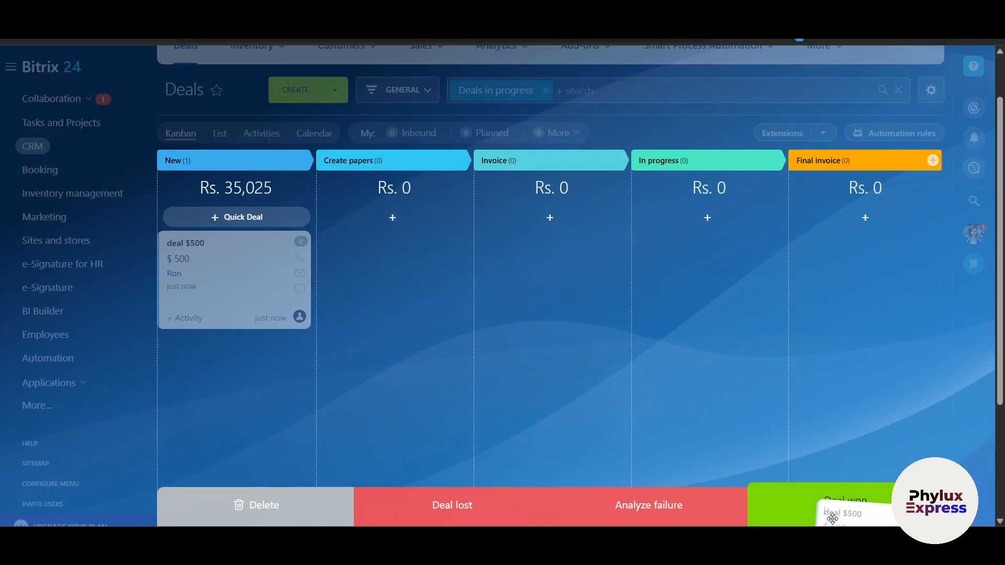
scroll(844, 519, "down", 1)
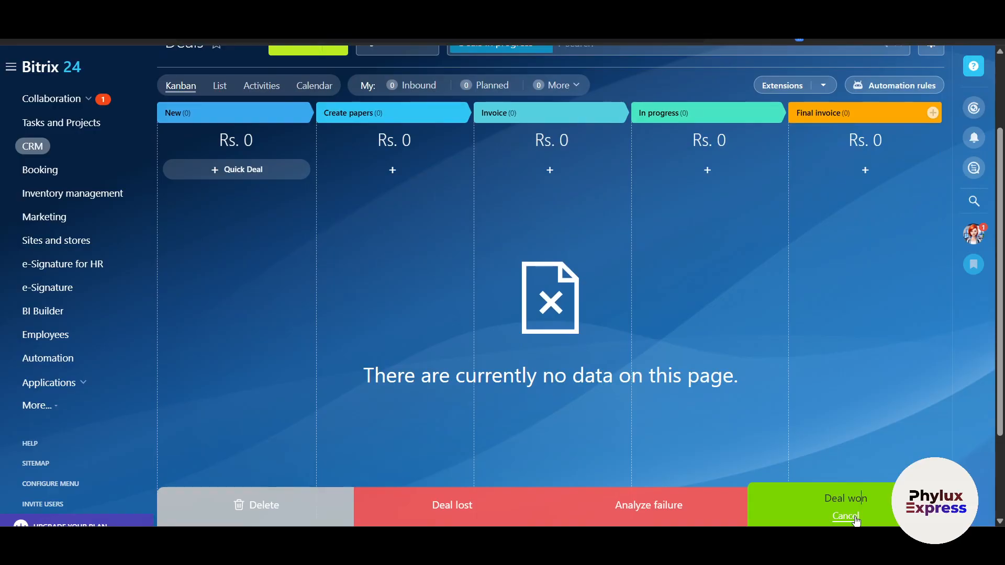
left_click(855, 518)
Step: Move the $500 deal from the New stage to the Create papers stage
scroll(349, 316, "up", 2)
left_click_drag(215, 293, 410, 307)
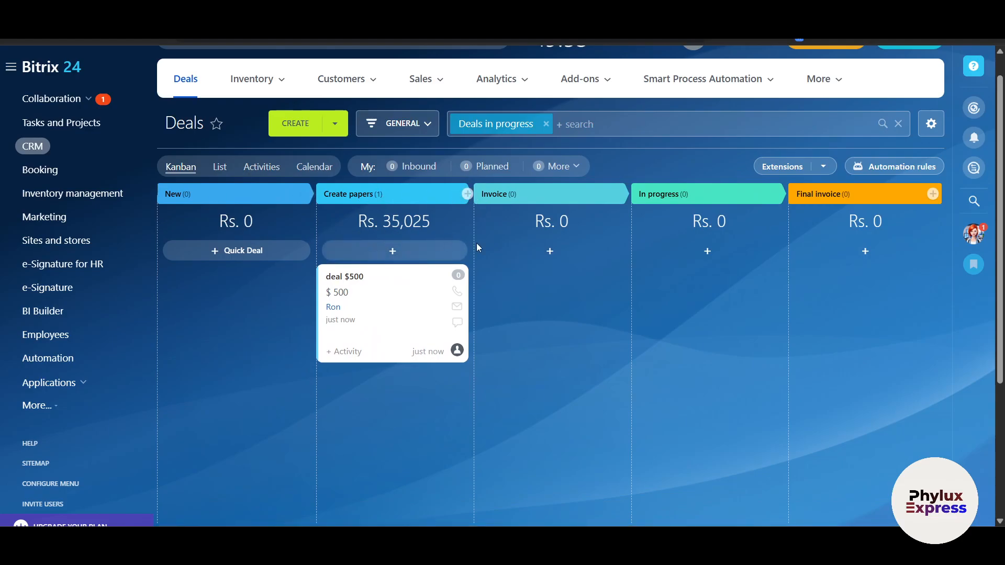
scroll(570, 344, "up", 1)
scroll(570, 344, "down", 2)
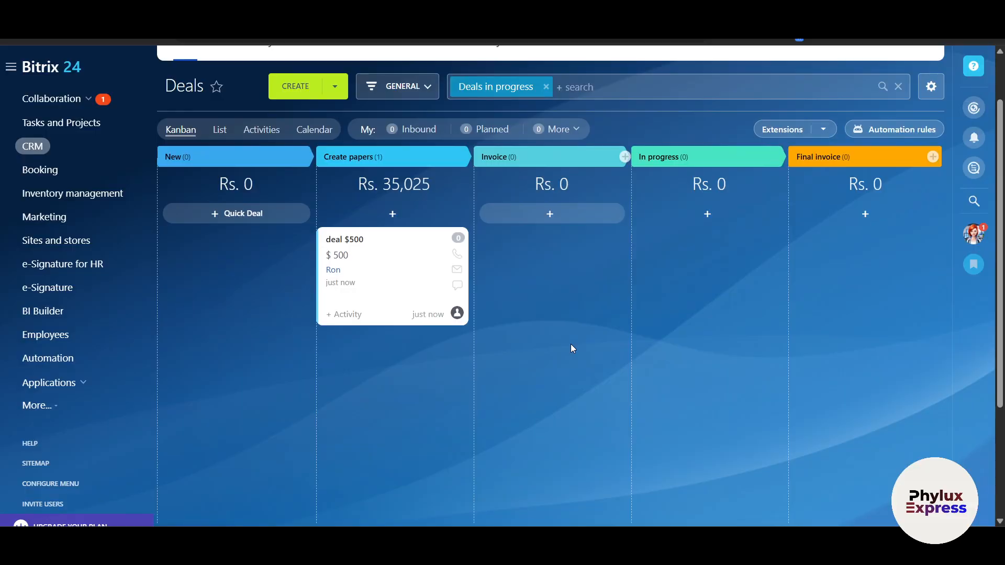
scroll(570, 344, "up", 1)
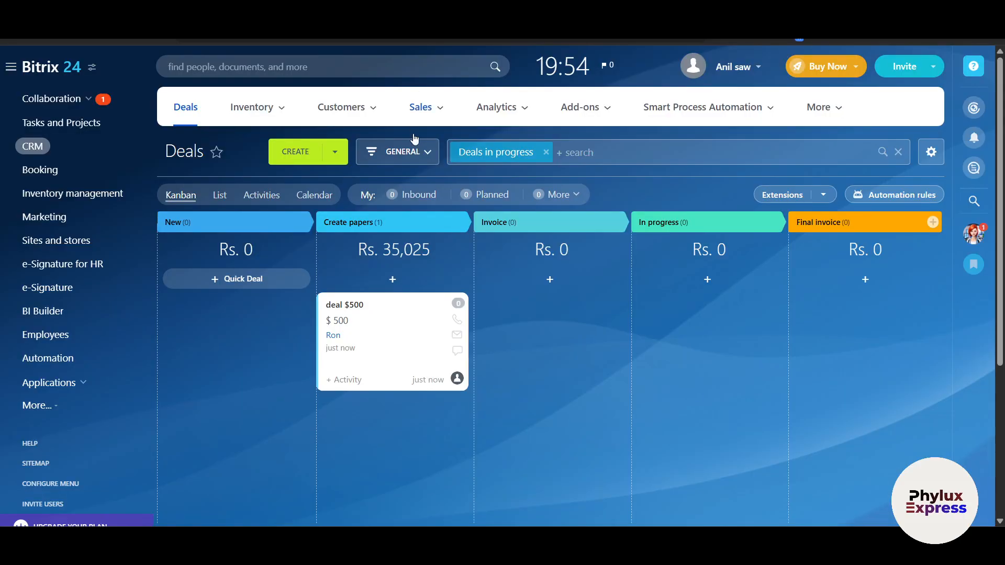
Step: Examine the deal card and the converted rupee total of the Create papers stage
mouse_move(352, 309)
left_mouse_down()
mouse_move(508, 291)
mouse_move(347, 306)
left_mouse_up()
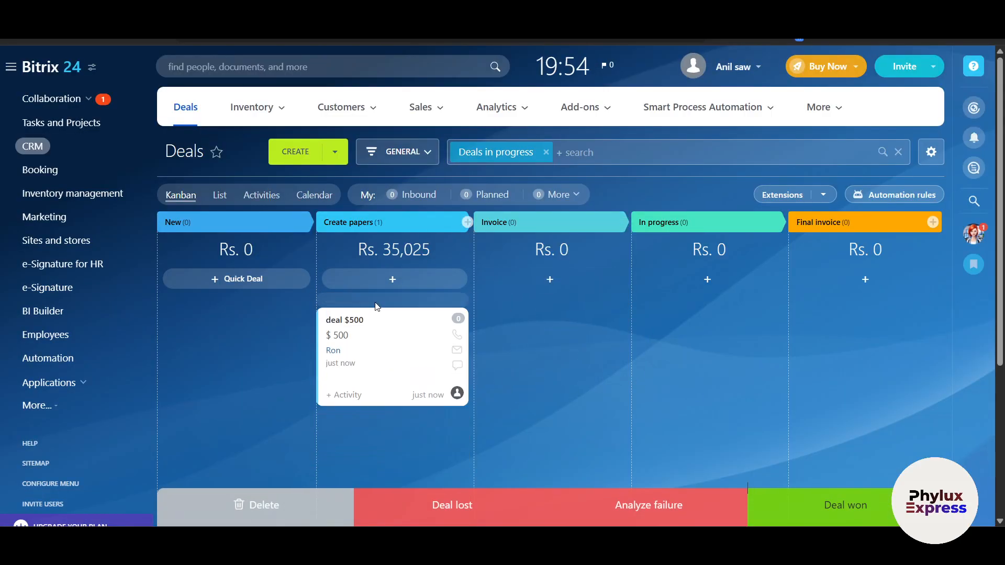
left_click(454, 223)
left_click(554, 341)
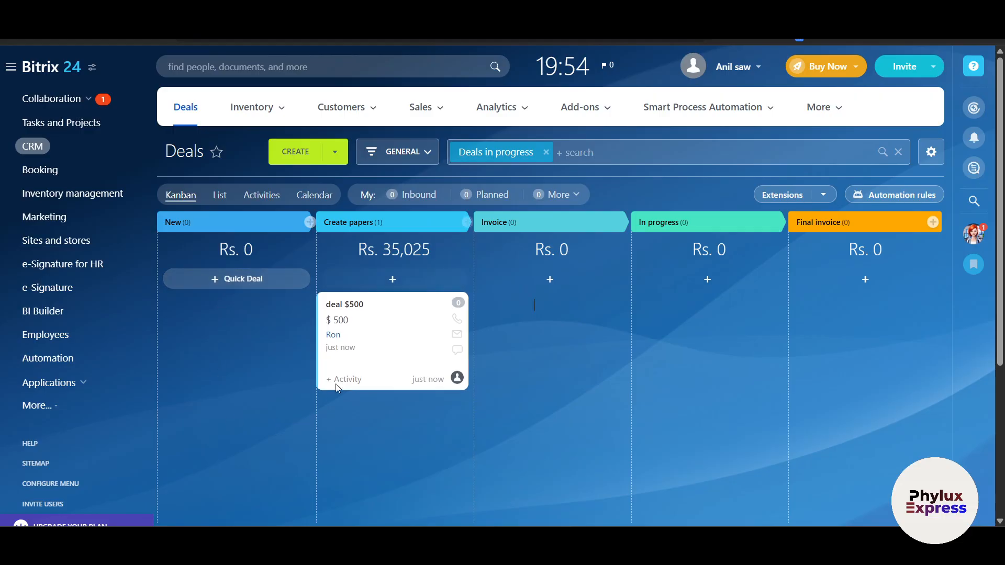
left_click_drag(378, 251, 425, 251)
left_click(441, 248)
left_click_drag(359, 249, 381, 249)
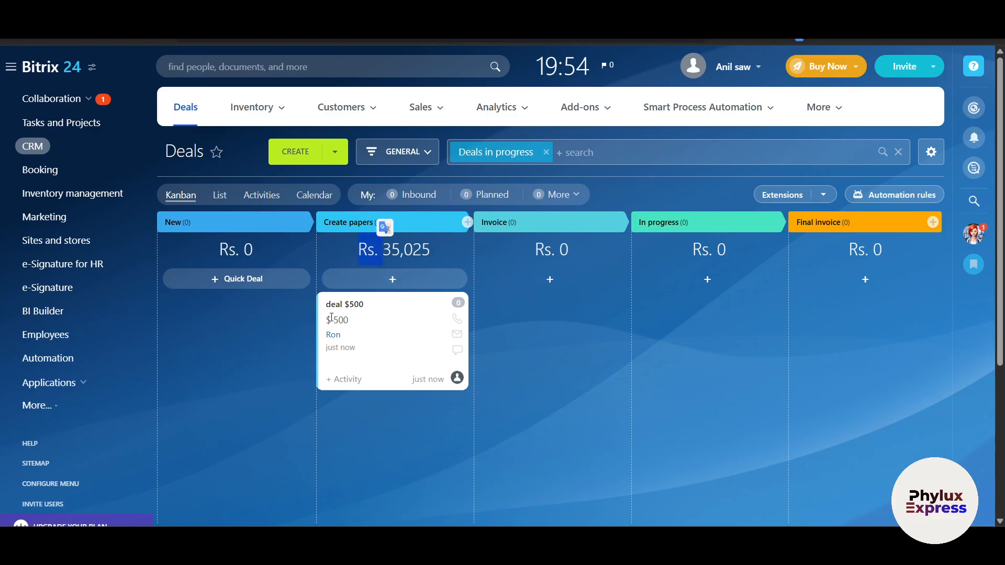
left_click(570, 350)
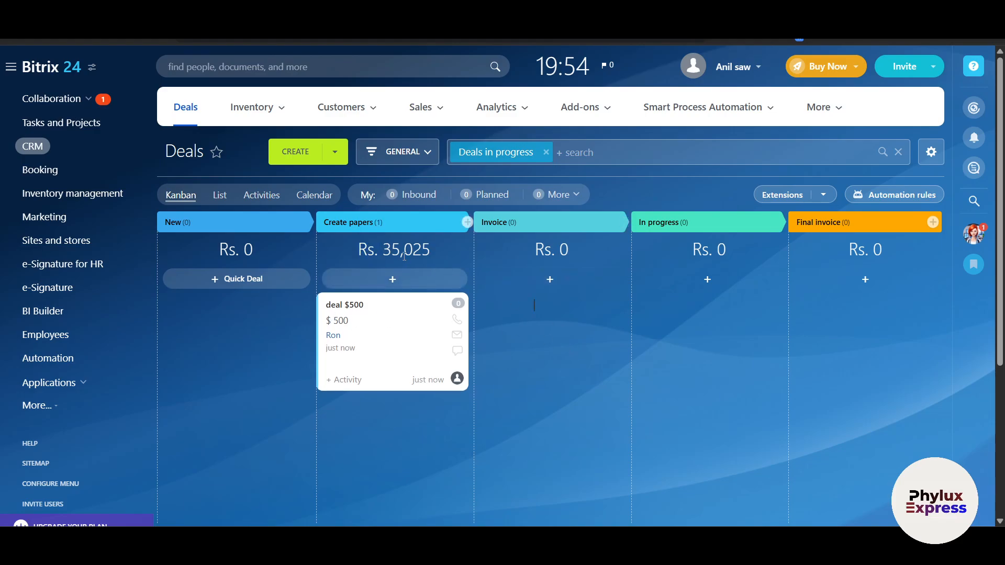
left_click_drag(383, 251, 430, 251)
left_click(559, 376)
Step: Start a new product in the product catalog and name it 10 bags of pat
left_click(263, 111)
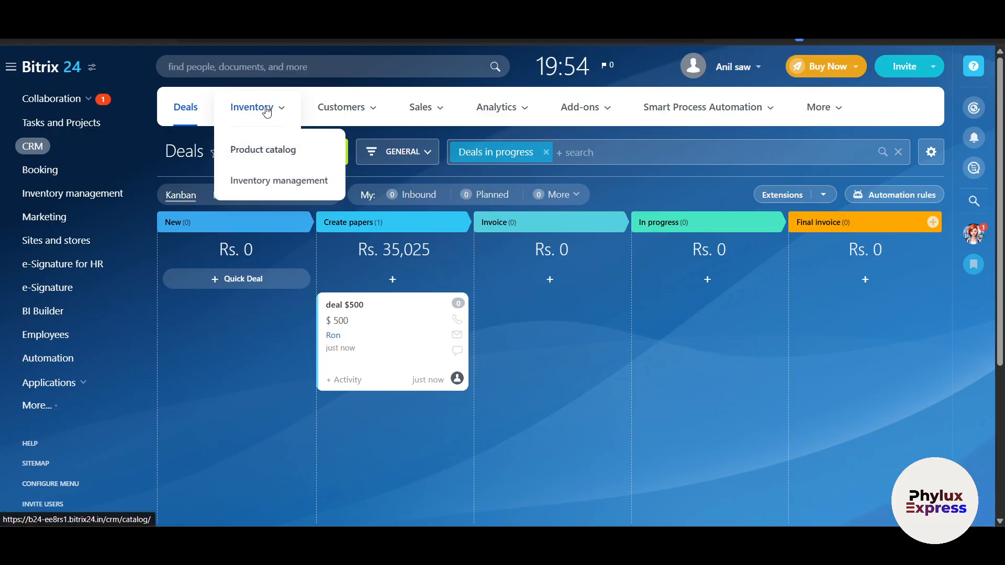
left_click(266, 156)
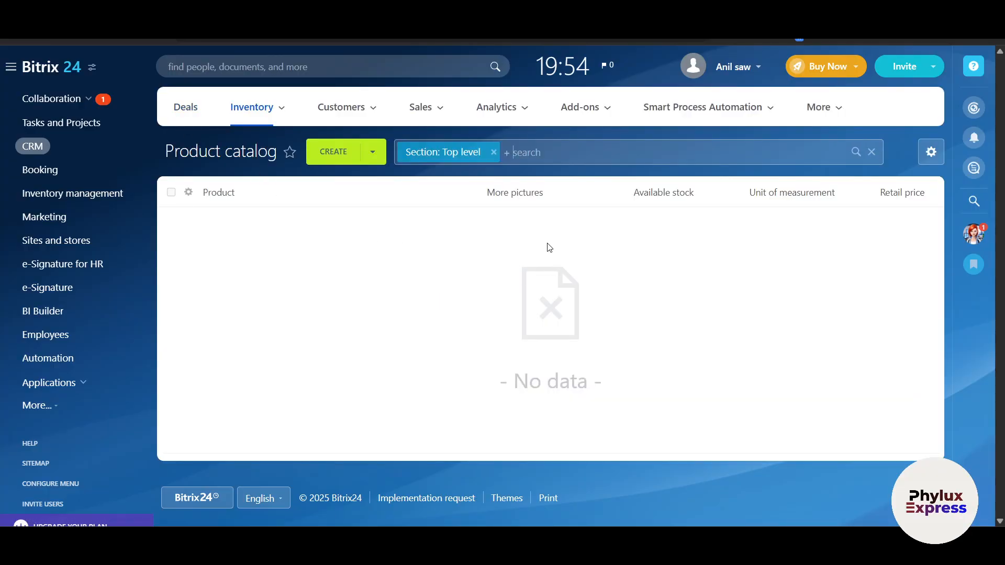
left_click(337, 151)
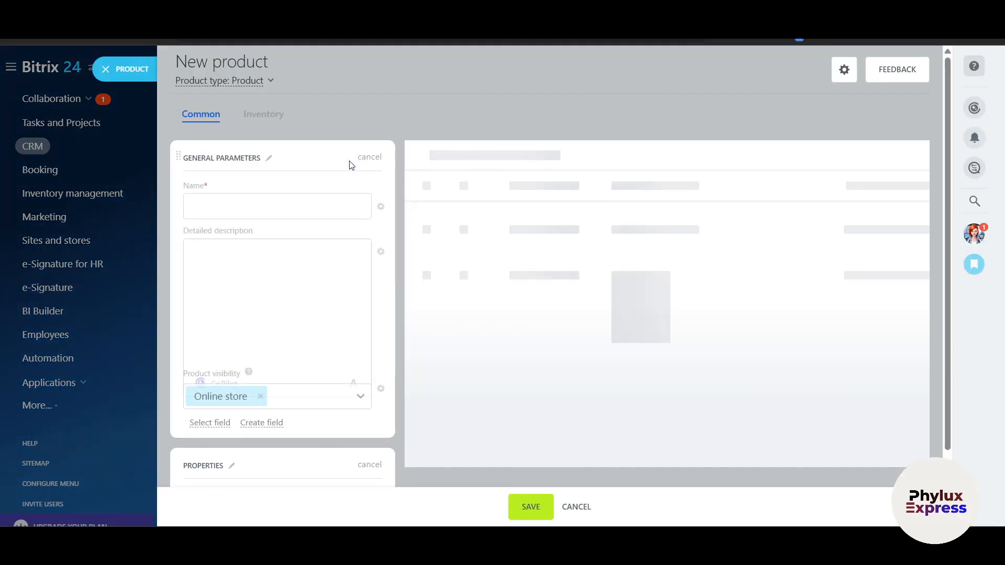
left_click(273, 199)
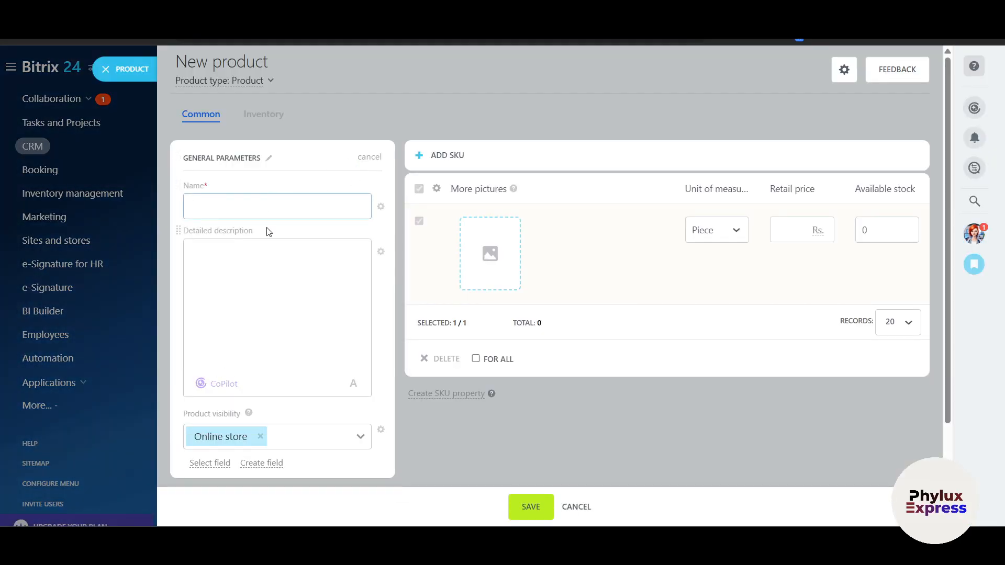
type("10 bags of p")
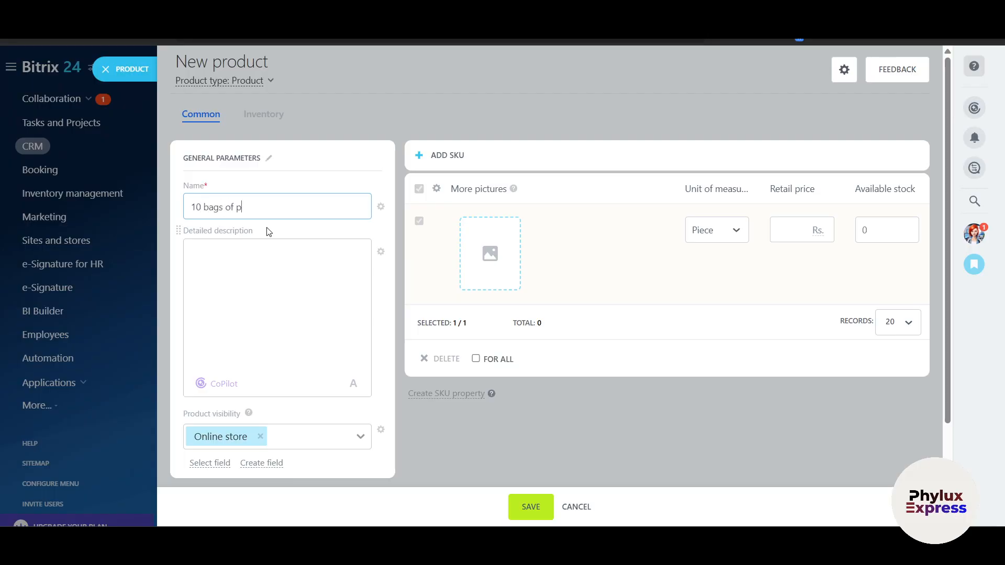
Step: Examine the new product's detailed description, sections and product visibility, including the visibility field's options
left_click(252, 258)
scroll(246, 325, "down", 2)
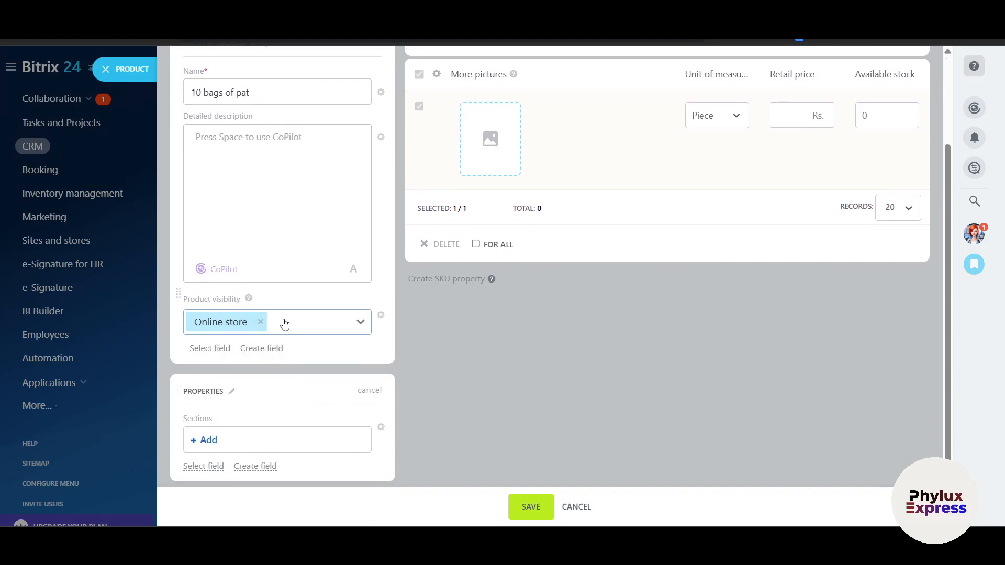
scroll(285, 324, "down", 1)
left_click(310, 321)
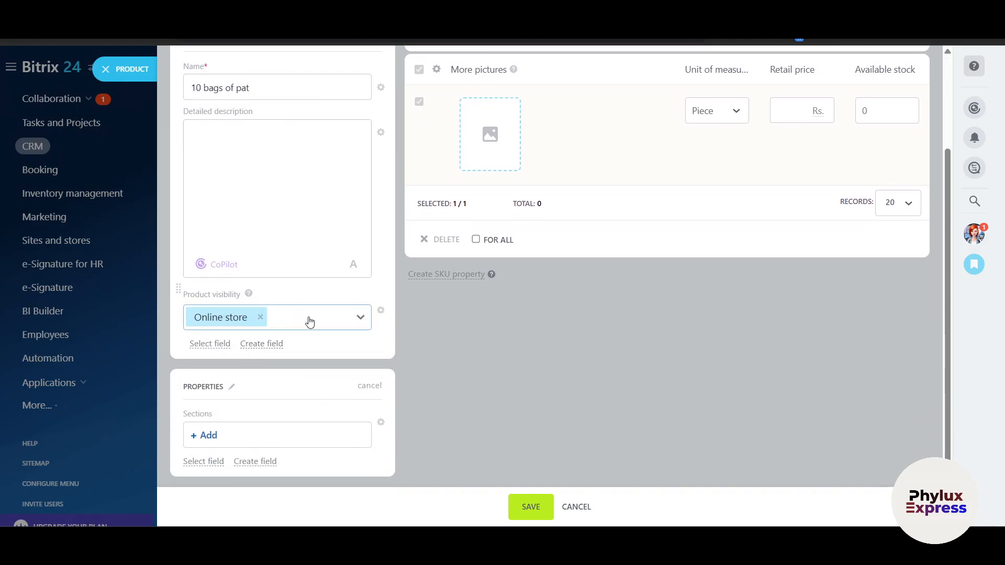
left_click(386, 346)
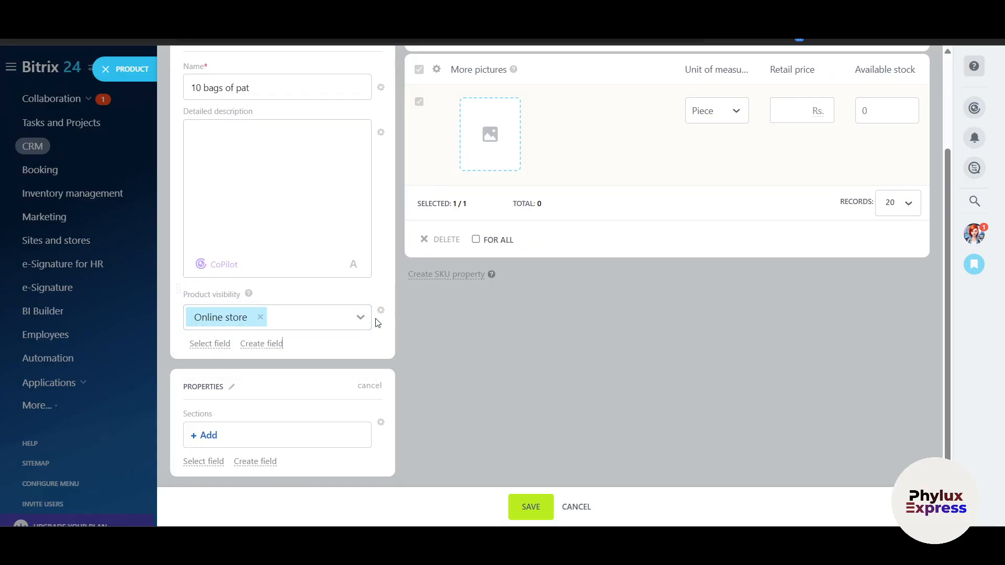
left_click(381, 312)
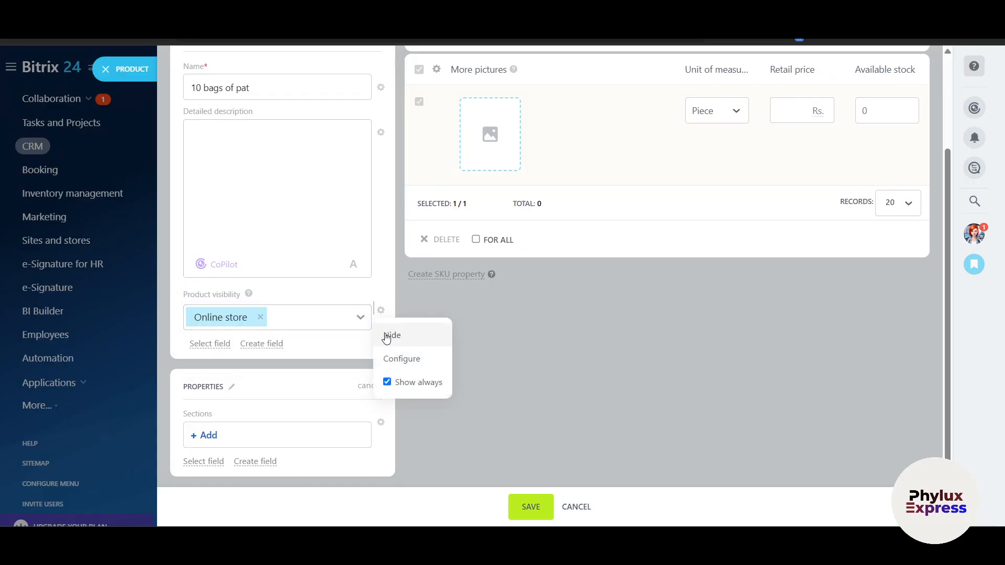
left_click(357, 298)
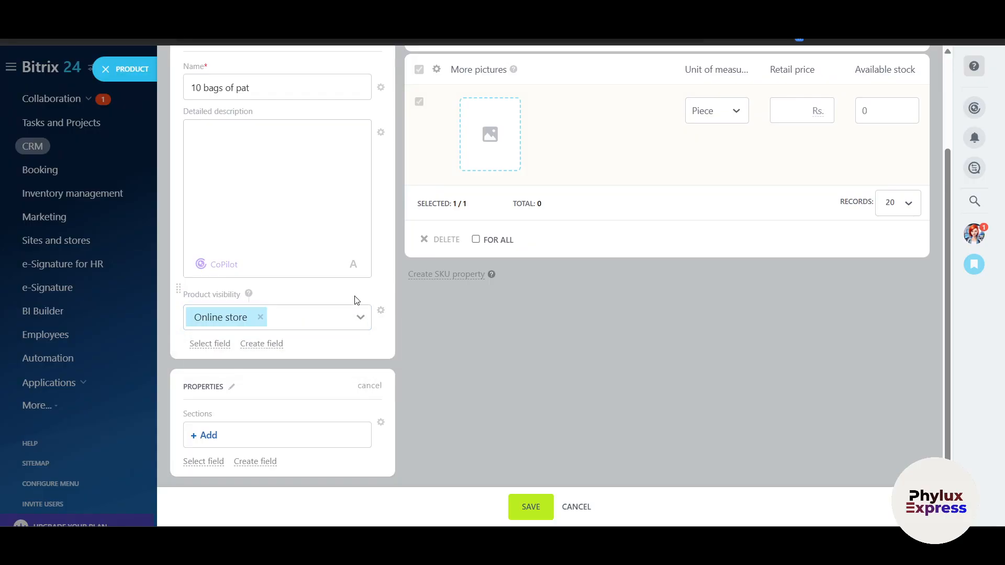
Step: Open CoPilot from the product's detailed description, read the Open CoPilot introduction and start it
scroll(219, 276, "up", 1)
left_click(218, 276)
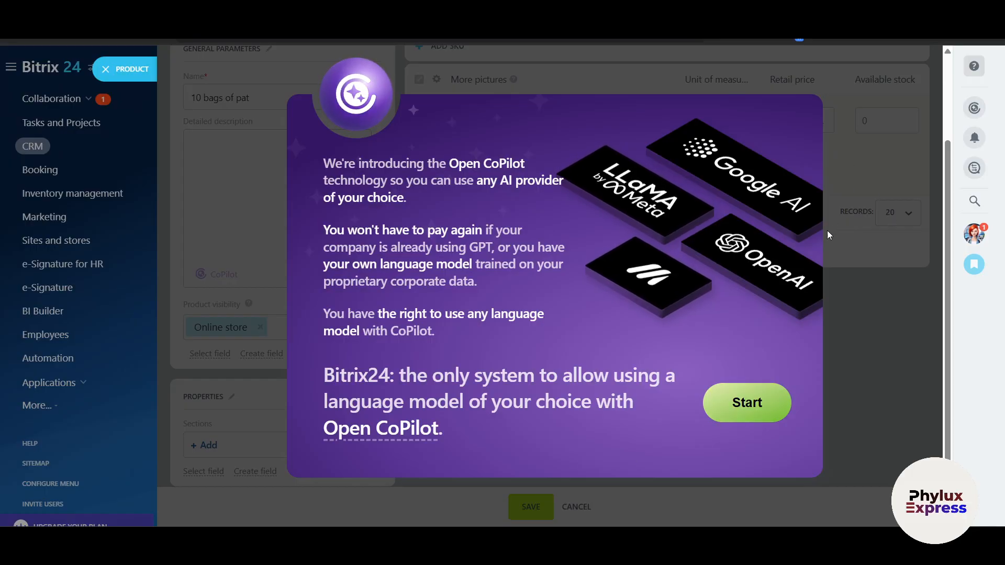
scroll(826, 232, "up", 3)
scroll(538, 285, "down", 3)
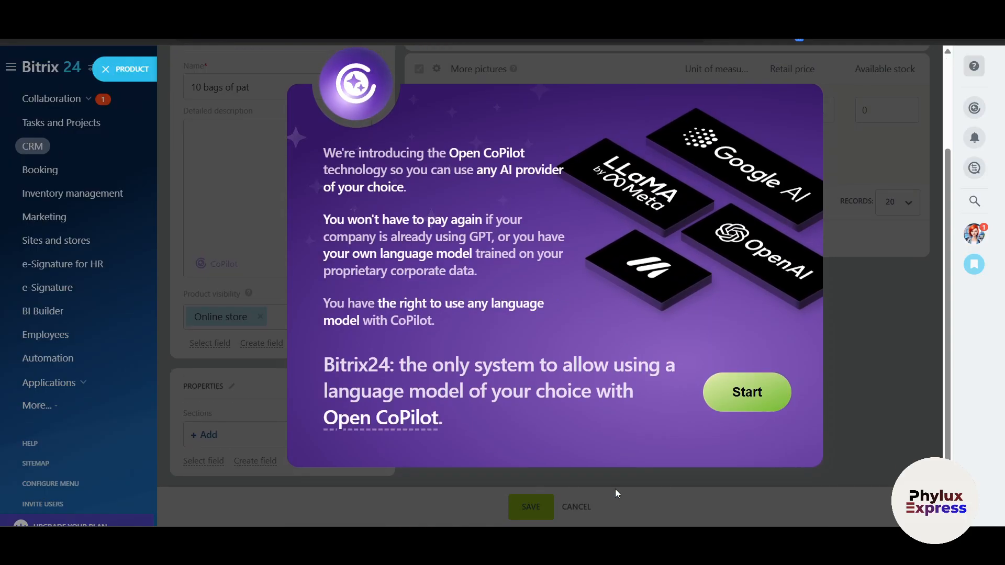
scroll(847, 278, "up", 2)
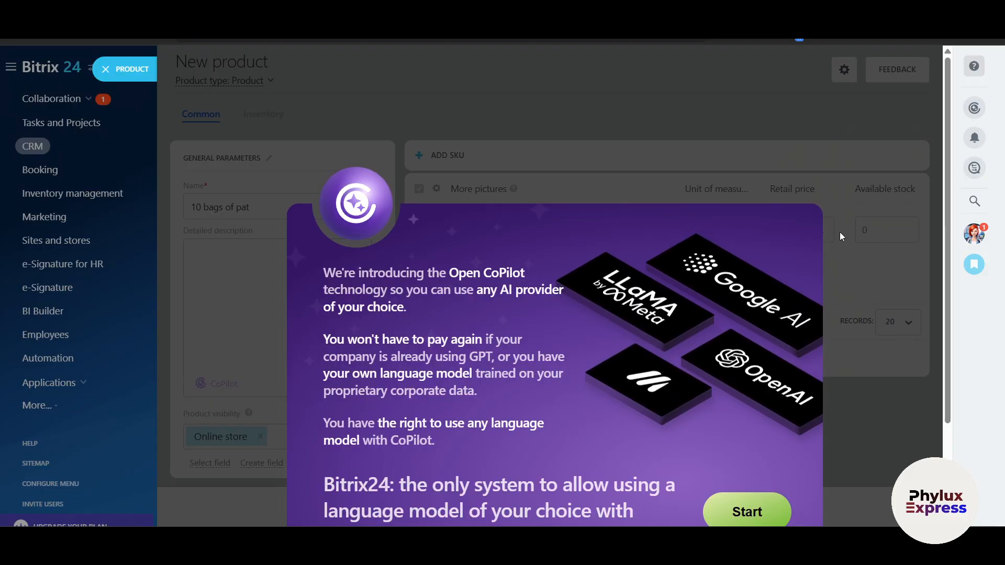
scroll(614, 165, "down", 2)
left_click(738, 408)
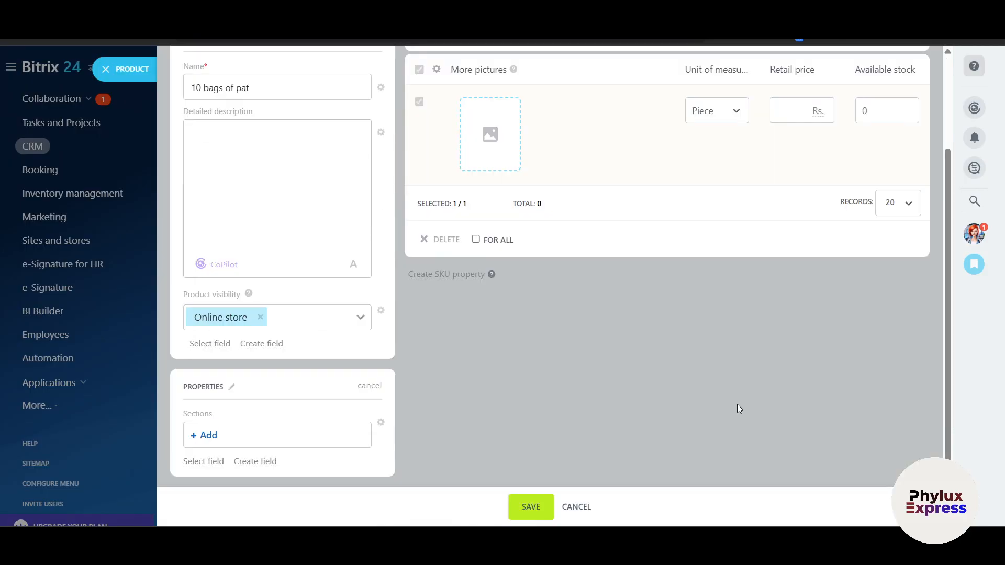
Step: Look over the new product's form and check the choices offered for its Sections property
left_click(529, 351)
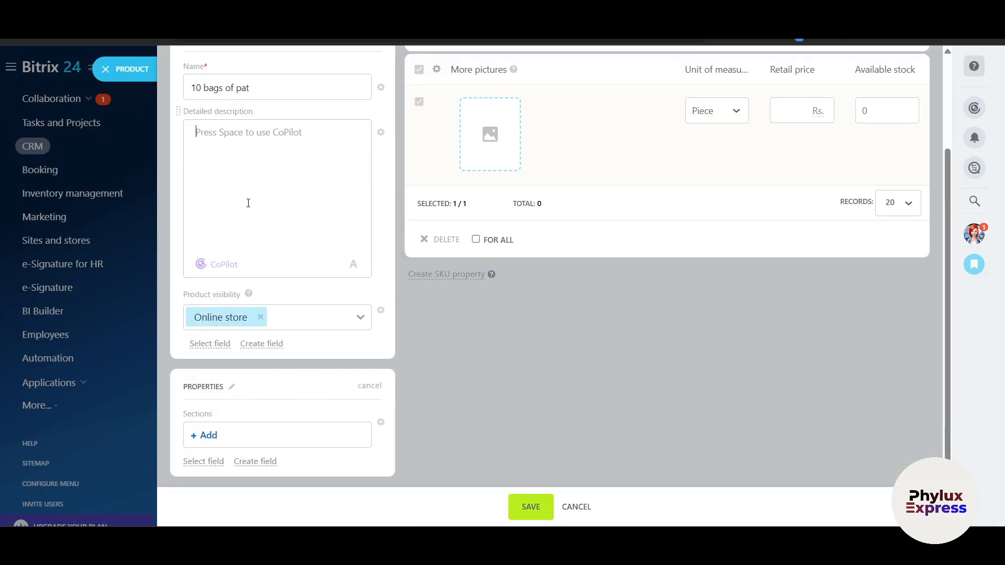
scroll(228, 212, "up", 1)
scroll(628, 302, "down", 1)
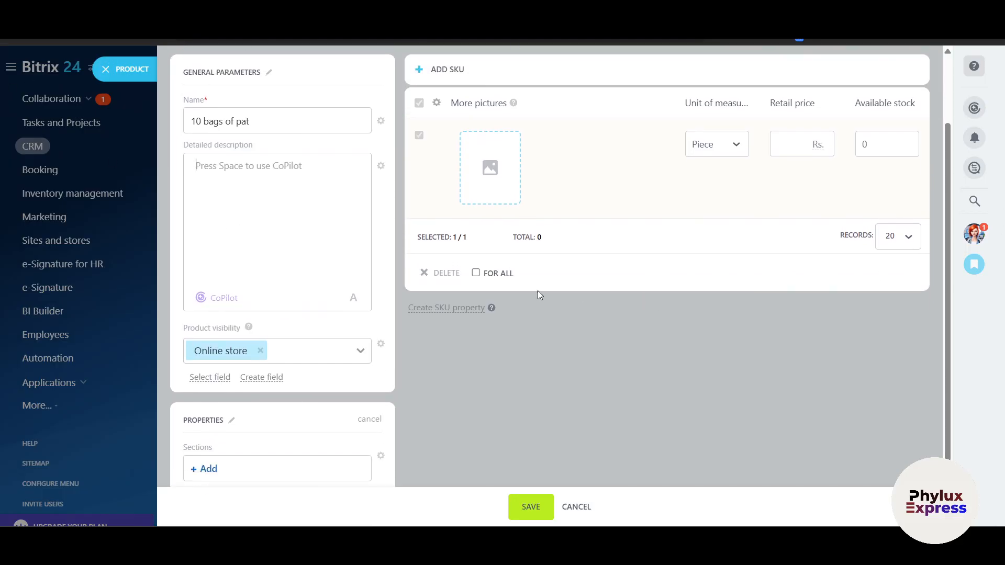
scroll(544, 290, "up", 1)
scroll(324, 282, "down", 2)
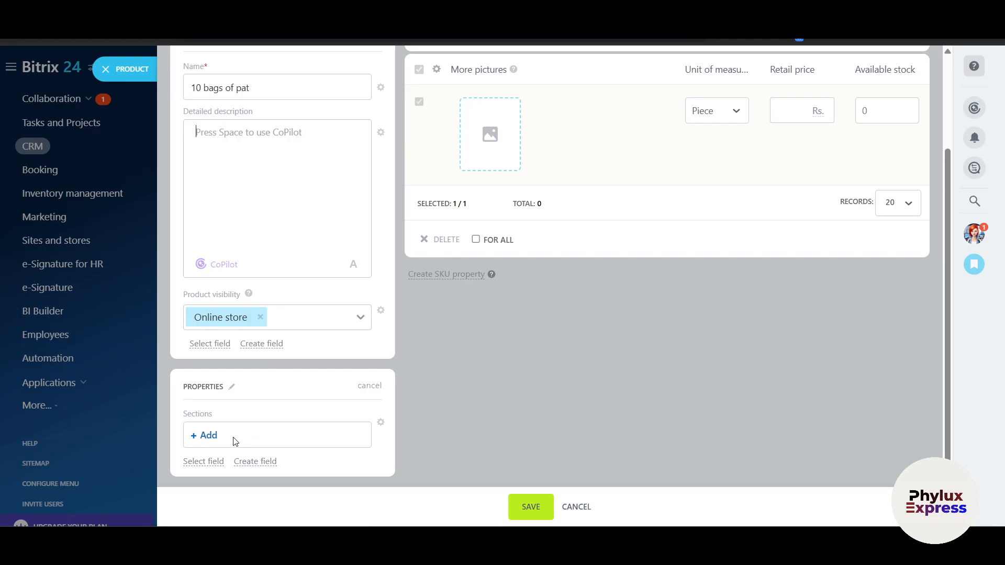
left_click(207, 436)
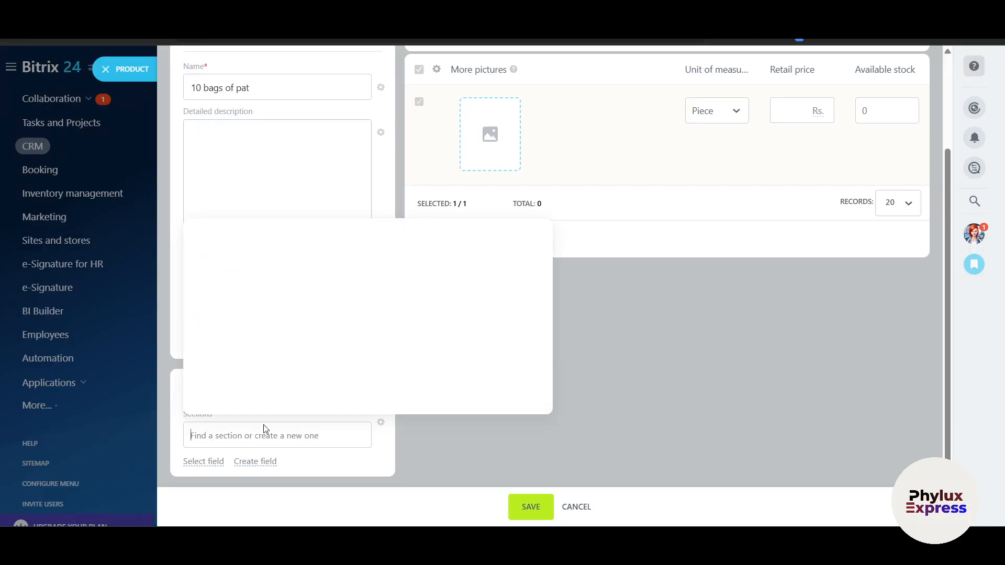
scroll(292, 374, "up", 3)
scroll(301, 370, "down", 3)
left_click(673, 387)
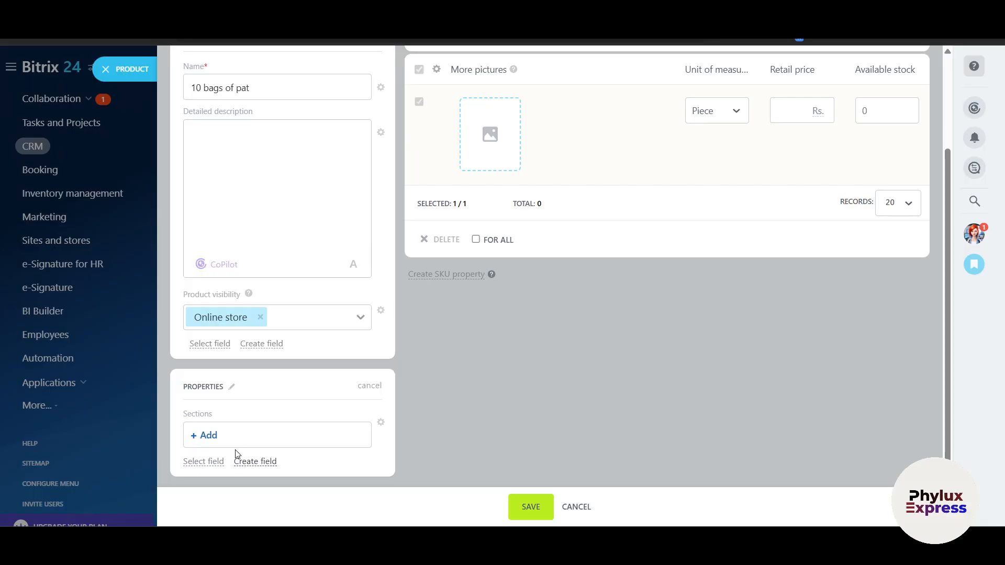
left_click(205, 438)
left_click(682, 341)
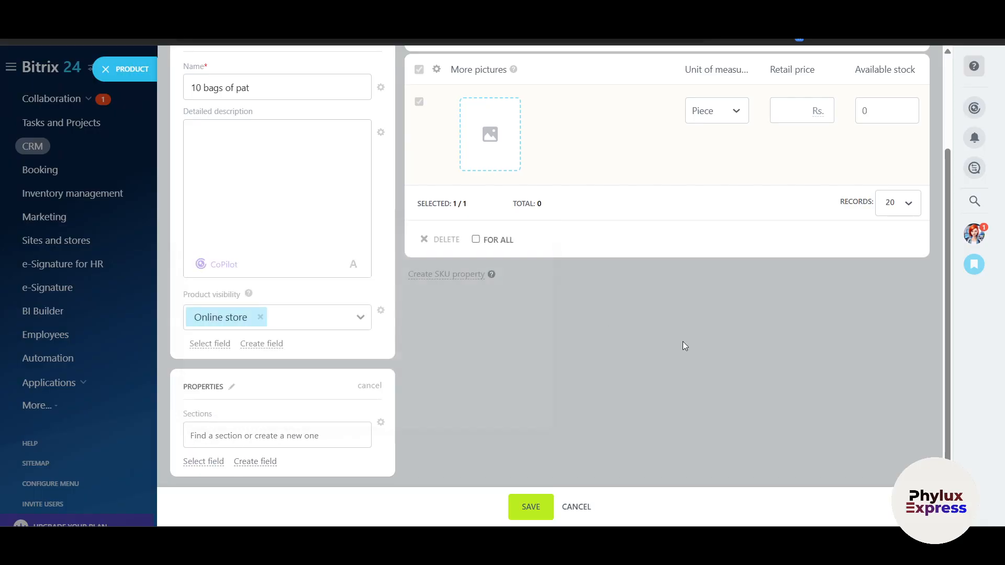
Step: Set the product's unit of measurement to Kilogram, save the product and return to the product catalog
scroll(675, 342, "up", 3)
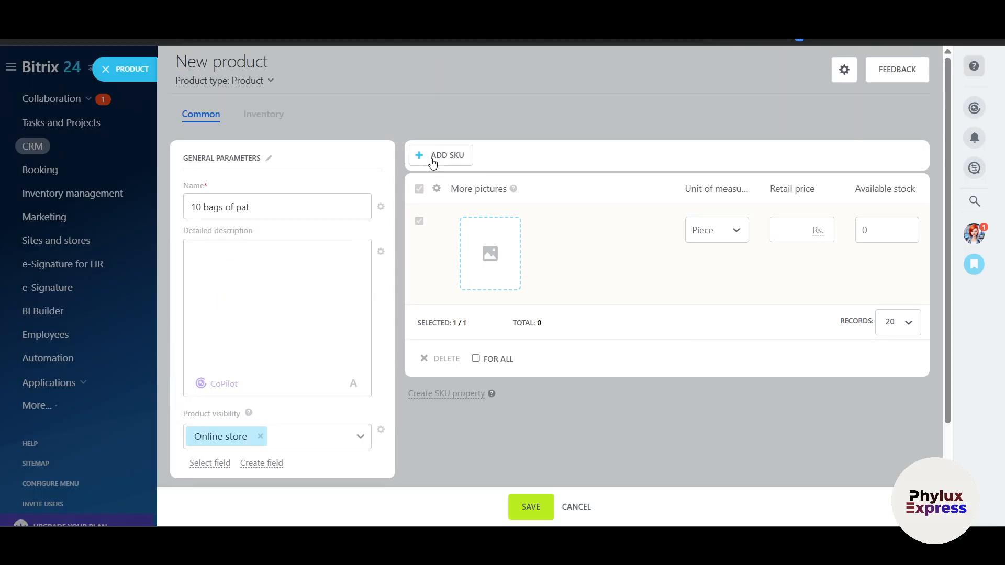
left_click(731, 230)
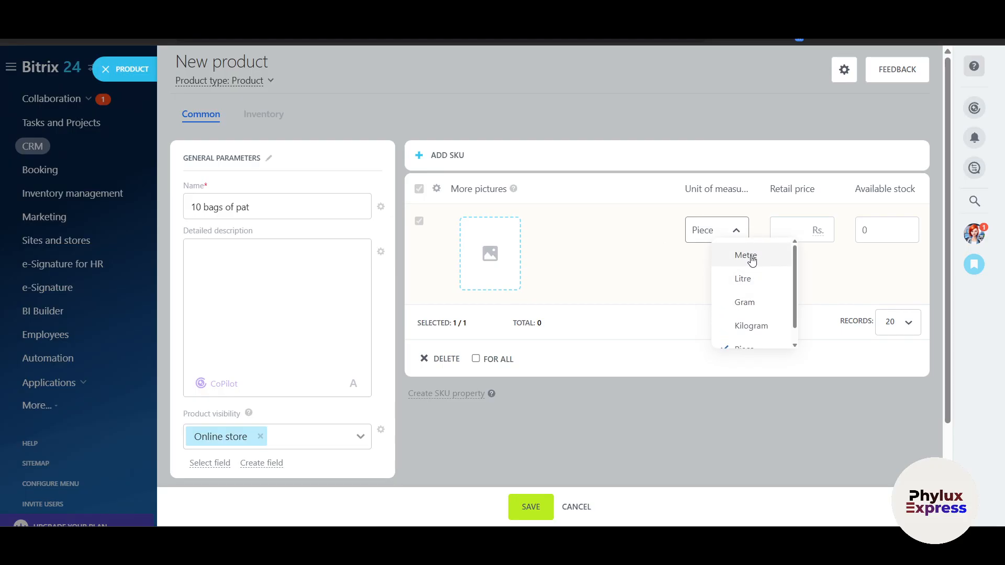
left_click(753, 304)
left_click(730, 230)
left_click(760, 314)
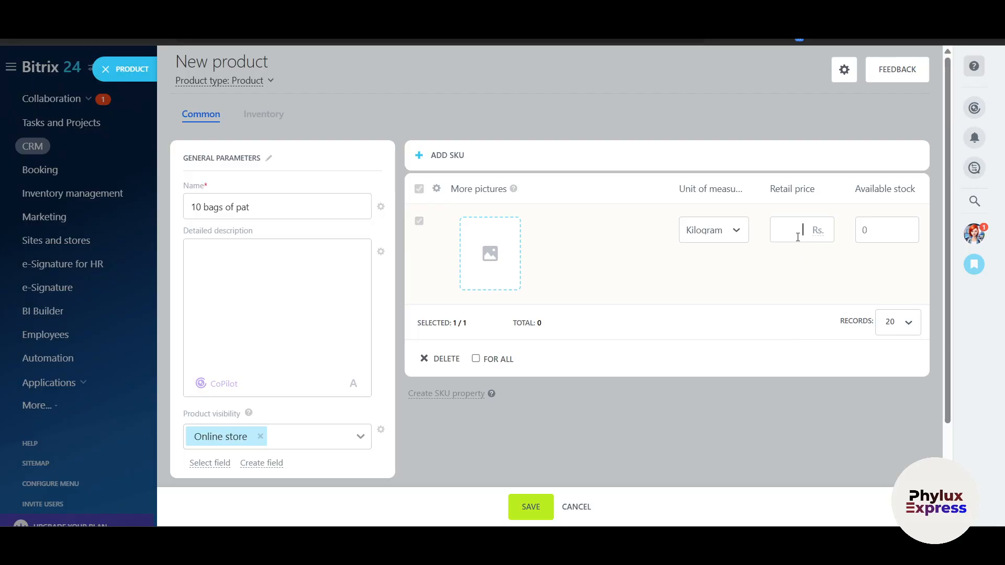
left_click(884, 232)
left_click(530, 507)
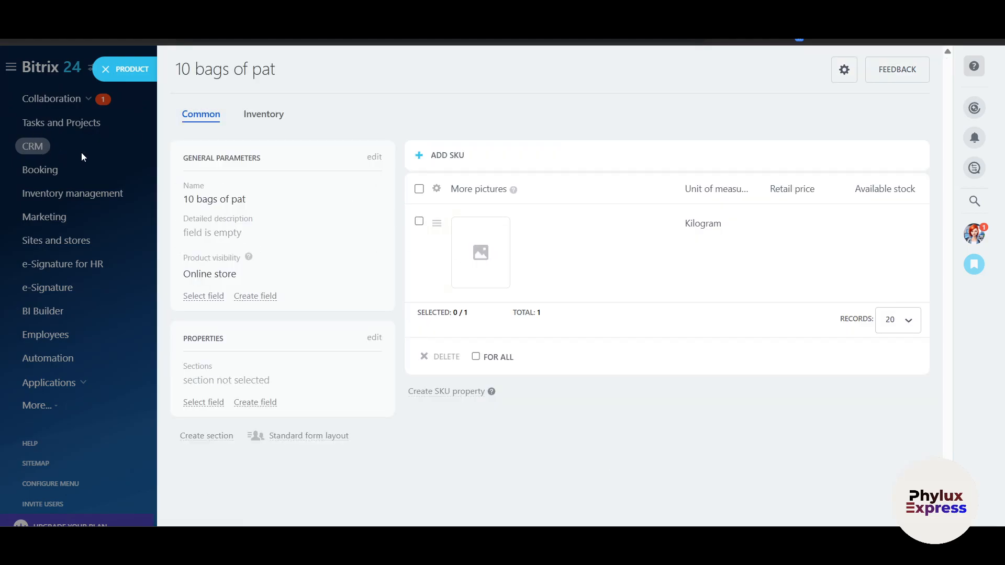
left_click(113, 75)
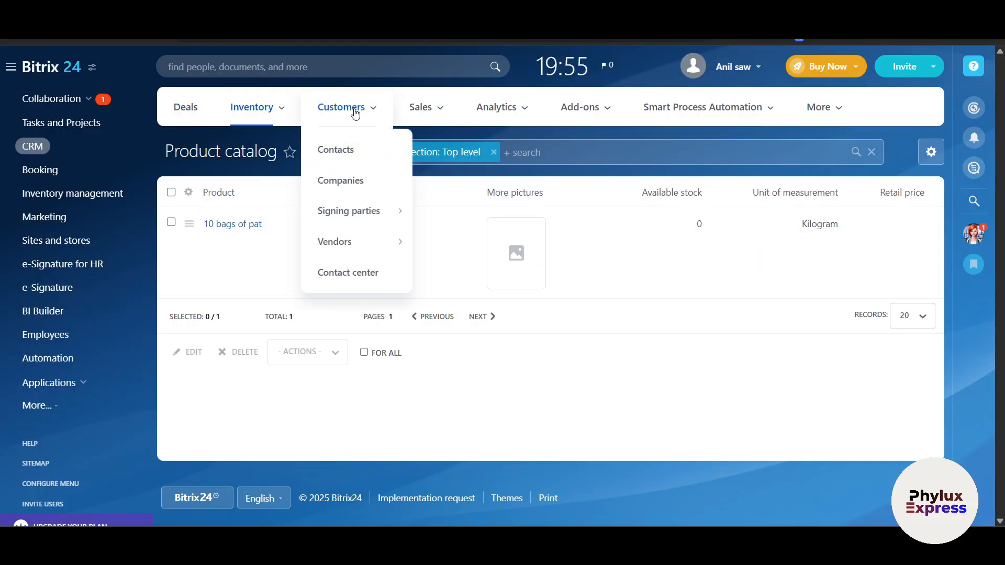
Step: Open Inventory management, read its introduction on stock handling and costing, and dismiss it
mouse_move(274, 107)
left_click(278, 184)
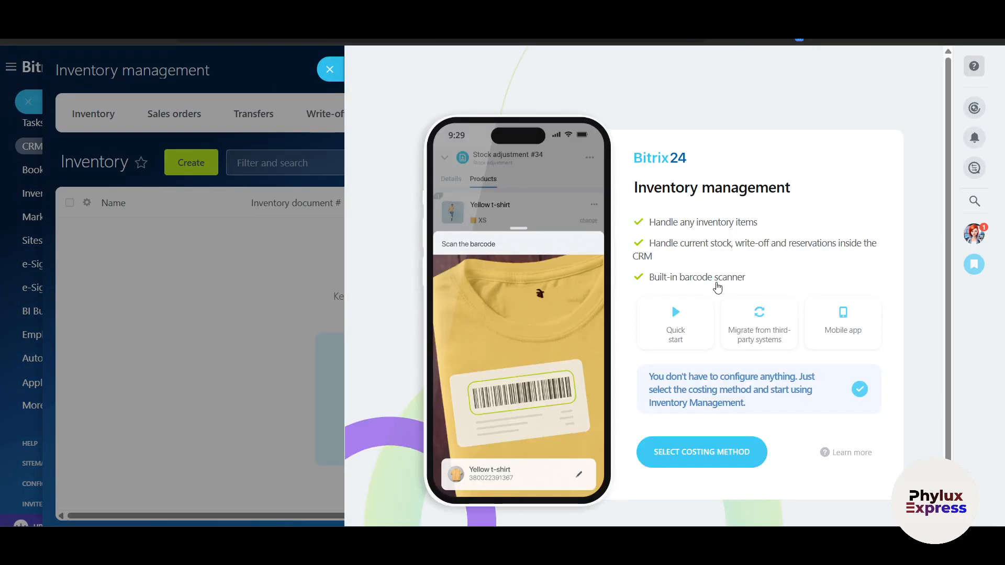
scroll(717, 287, "down", 1)
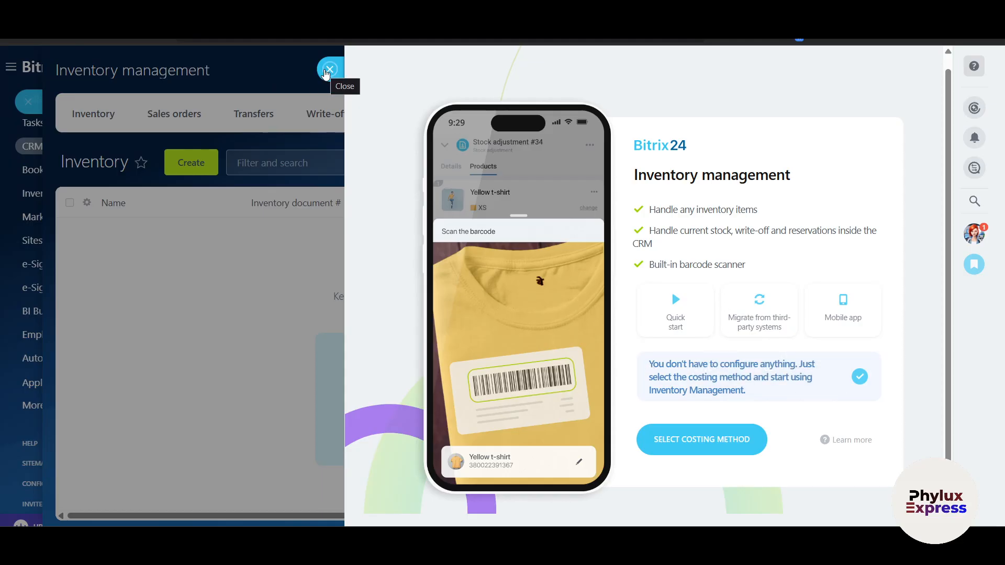
left_click(325, 72)
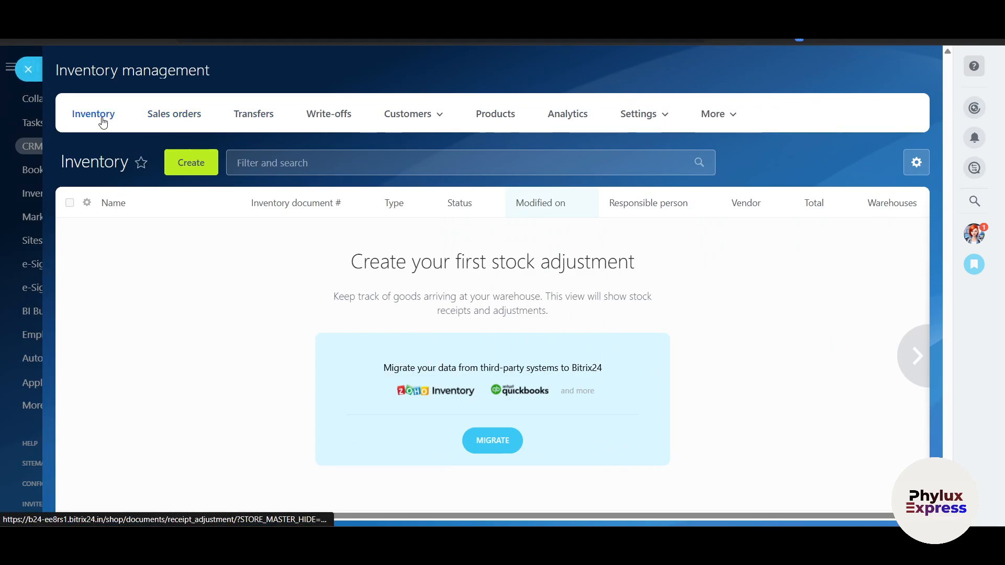
Step: Review the Sales orders, Transfers and Write-offs pages of Inventory management
left_click(169, 116)
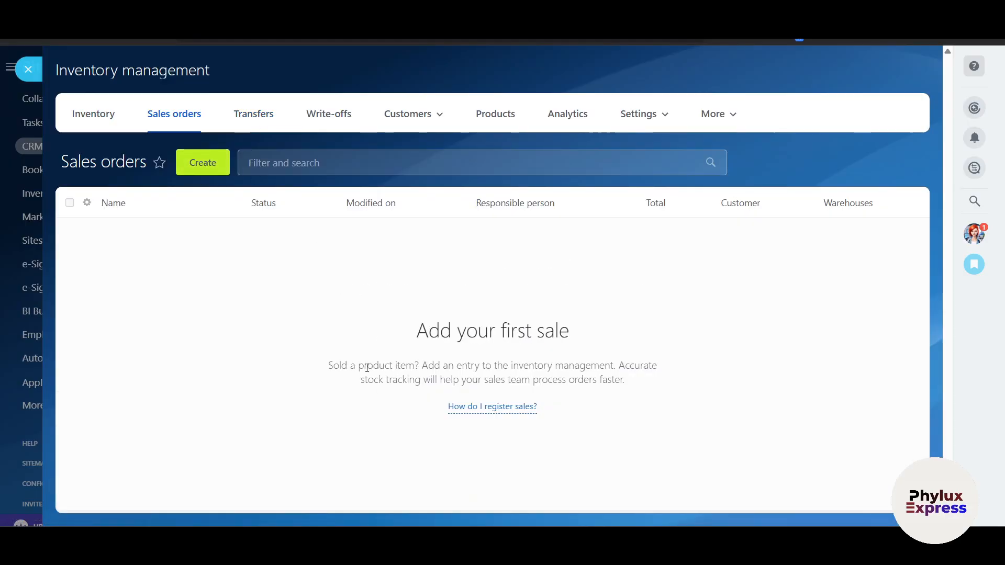
left_click_drag(366, 364, 441, 378)
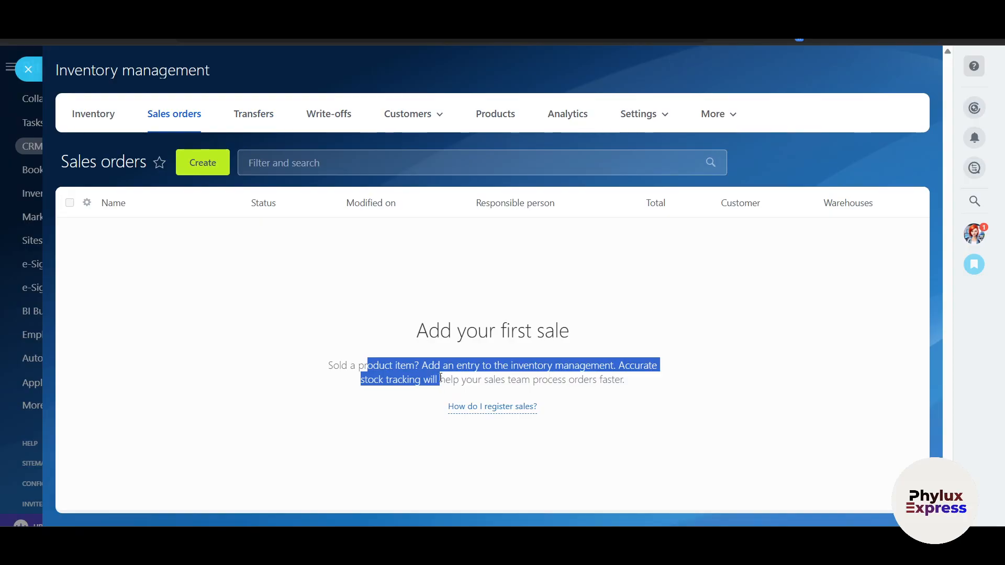
left_click(598, 422)
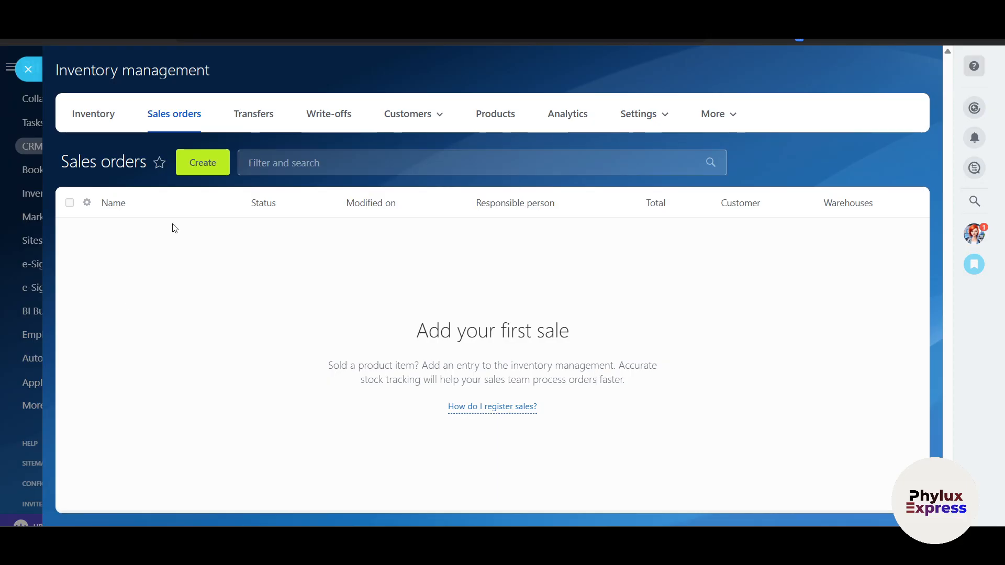
left_click(256, 128)
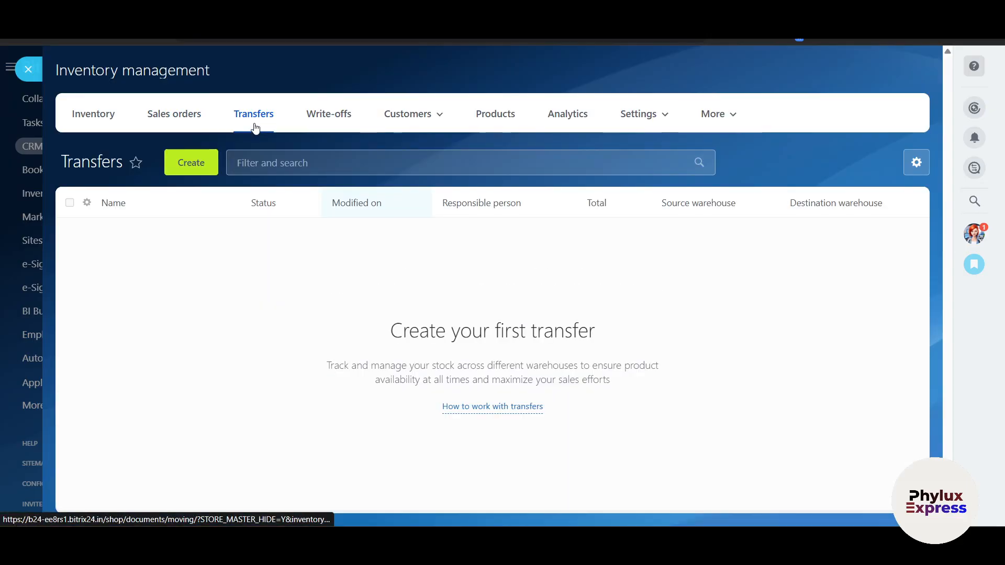
left_click(334, 127)
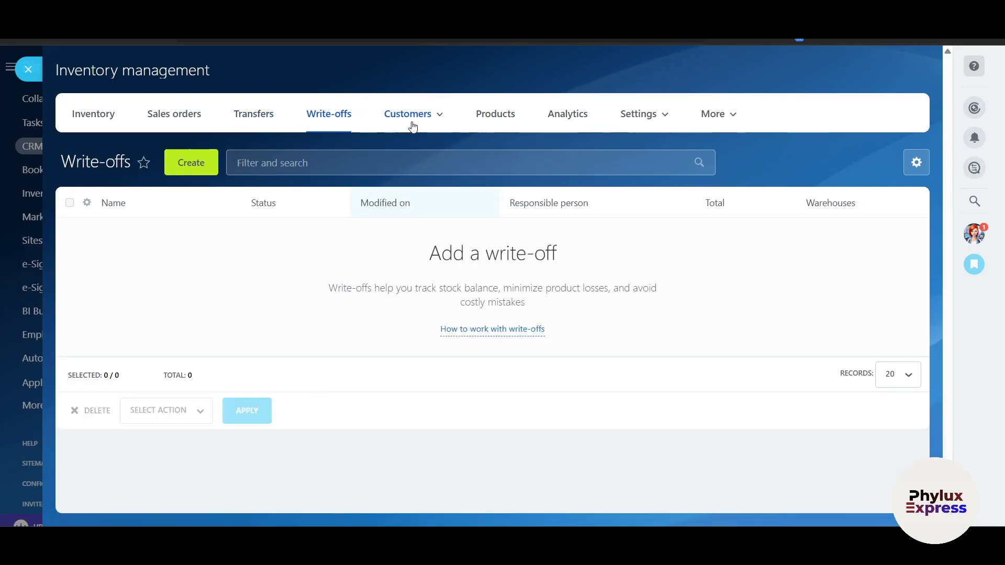
Step: Check the Products and Analytics areas of Inventory management, dismissing the introduction each time
left_click(413, 126)
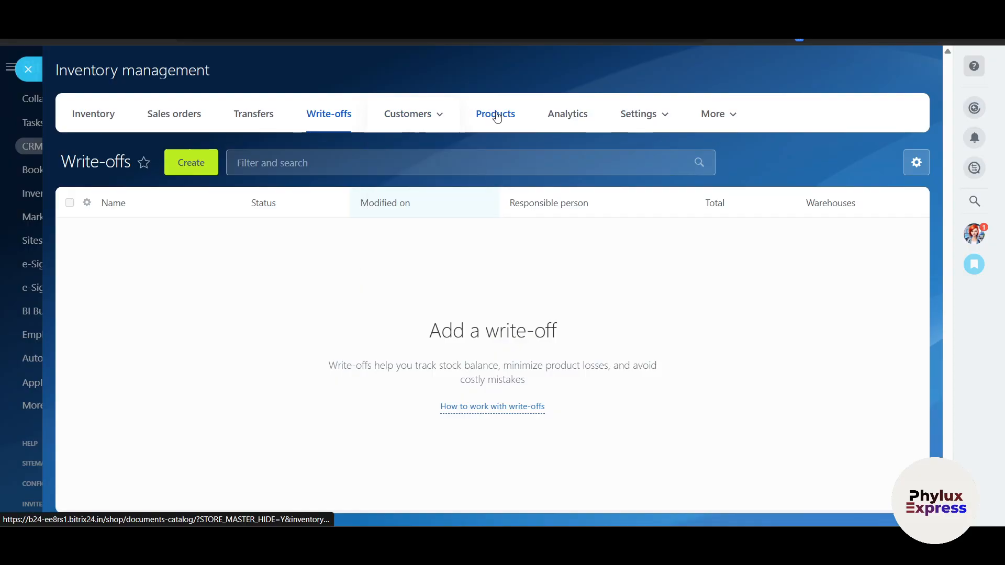
left_click(551, 119)
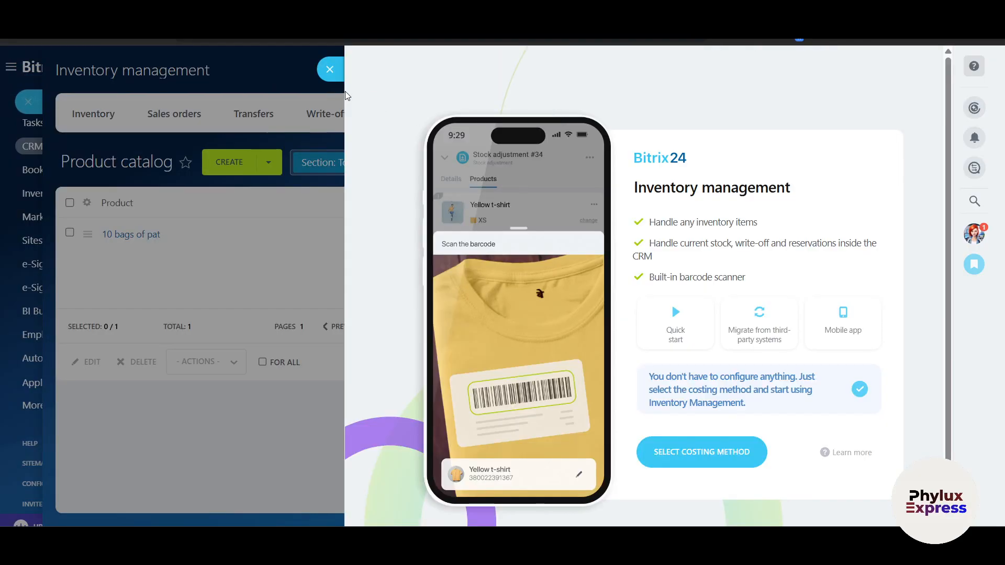
left_click(329, 70)
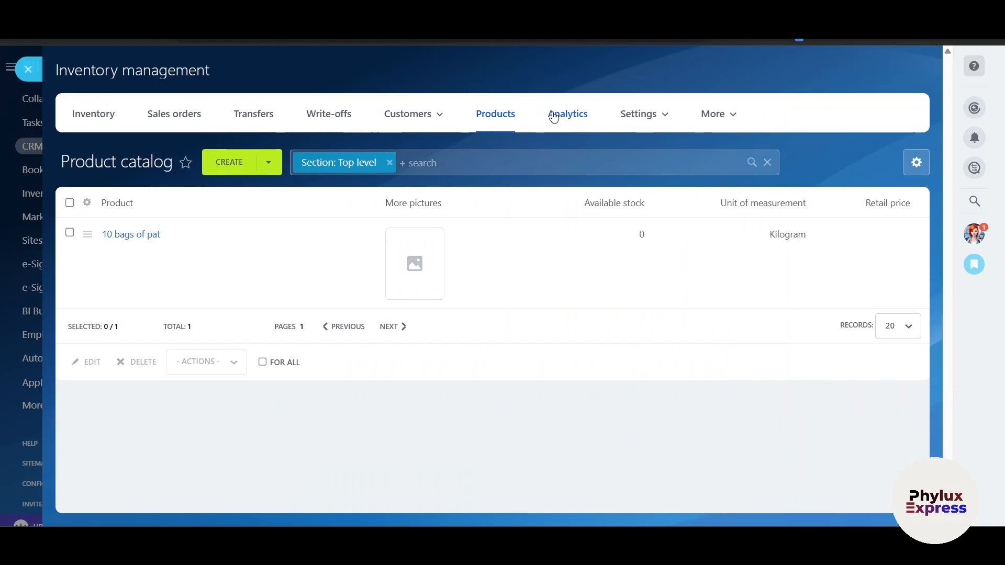
left_click(553, 117)
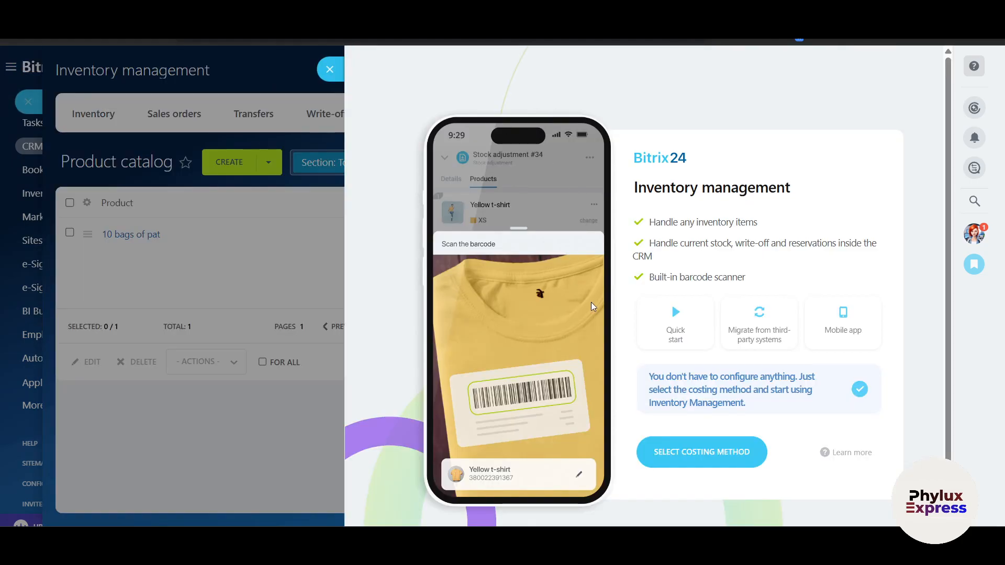
left_click(325, 70)
Step: Check the Settings and More options of Inventory management, and close it to return to the CRM product catalog
left_click(643, 115)
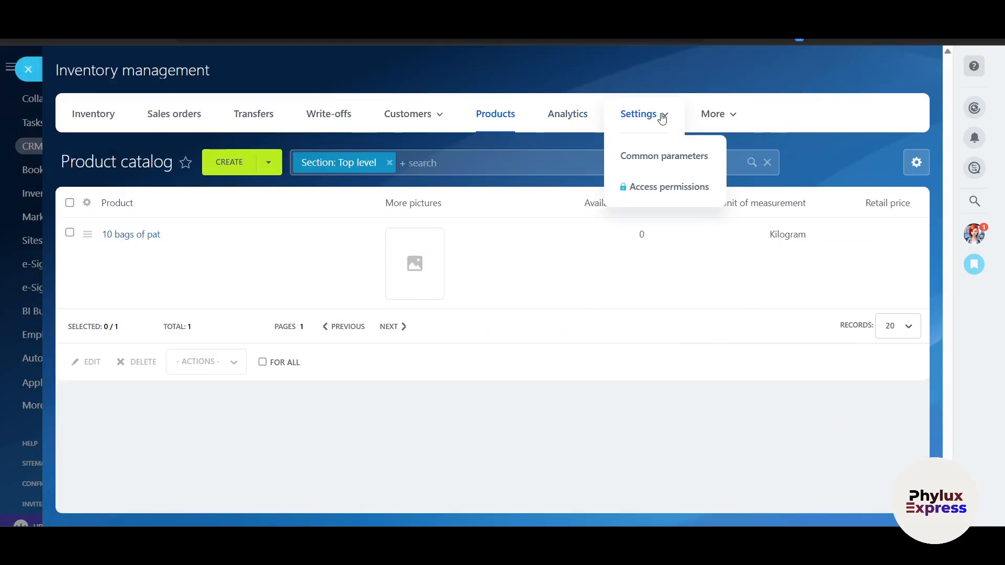
left_click(712, 114)
left_click(647, 128)
left_click(722, 118)
left_click(649, 129)
left_click(713, 115)
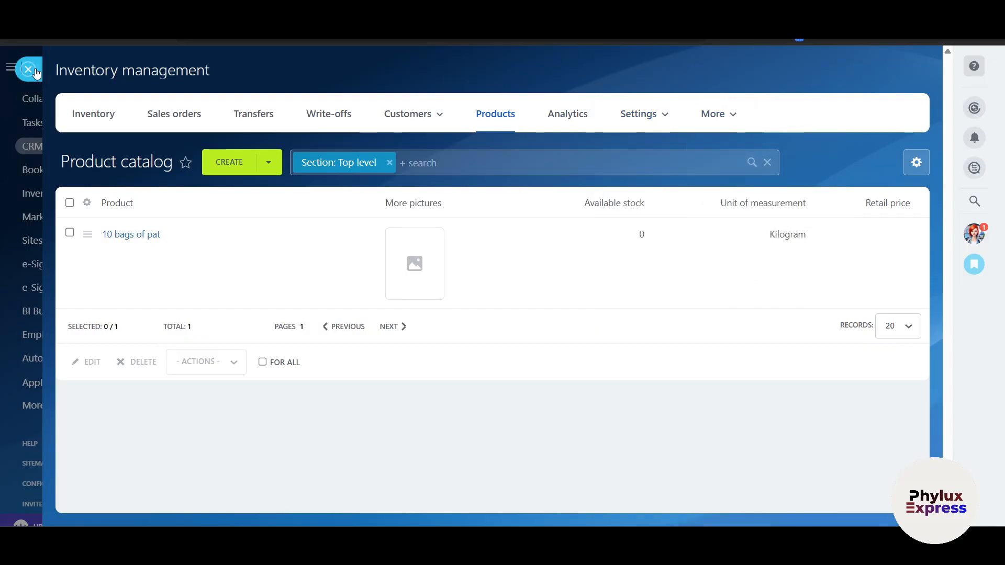
left_click(29, 70)
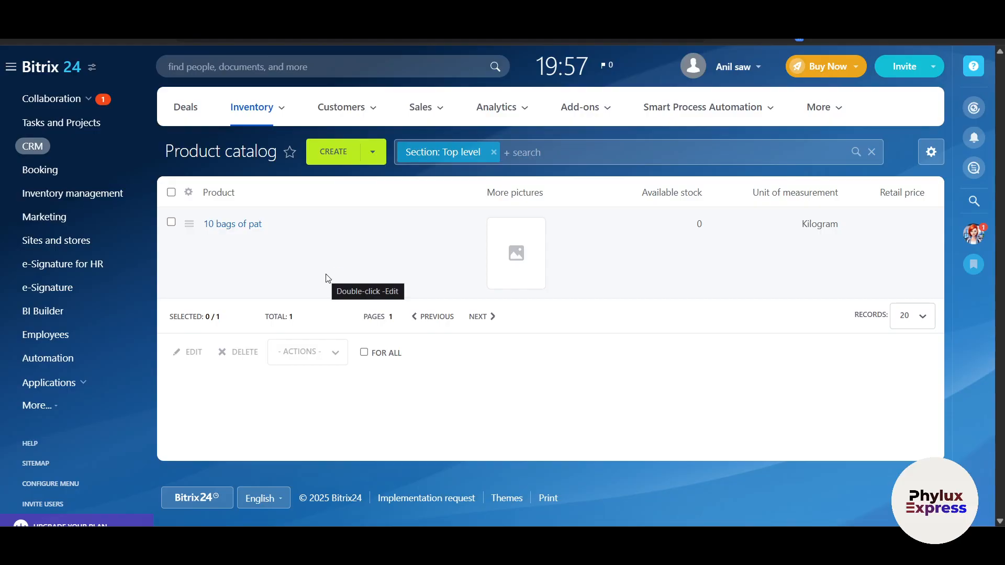
Step: Open the CRM's customer contacts list and look over the existing contact
mouse_move(338, 120)
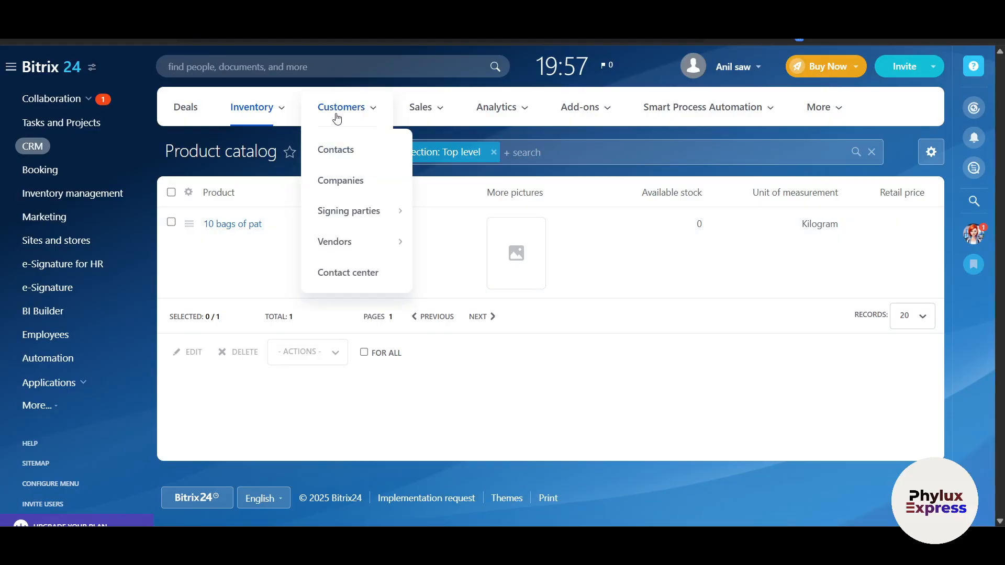
left_click(342, 152)
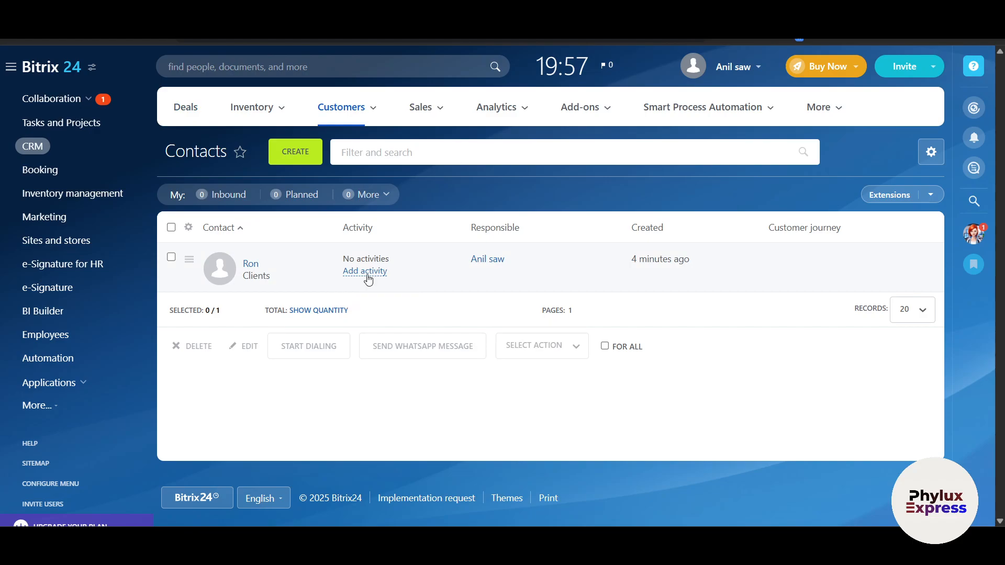
mouse_move(831, 115)
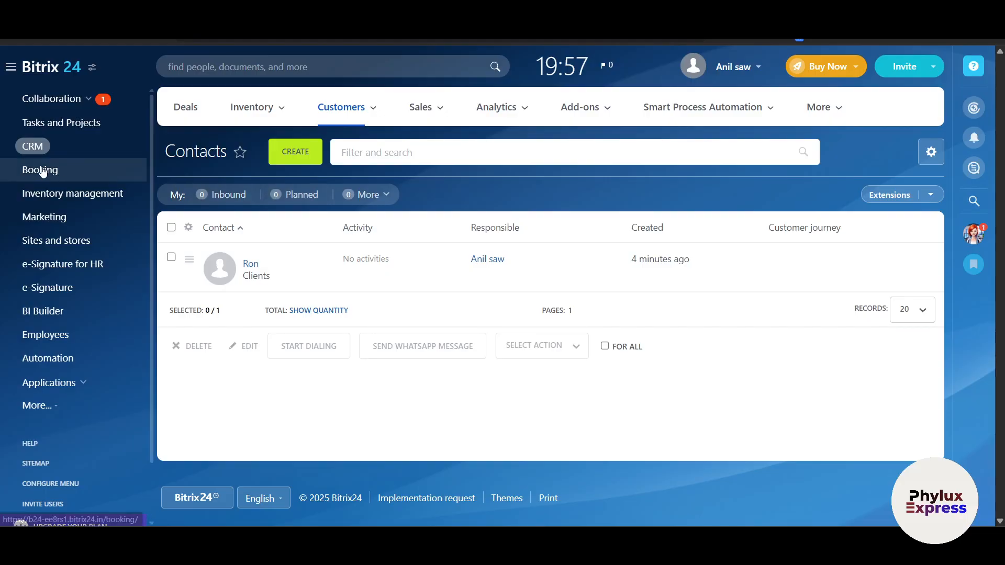
Step: Start a new task in Tasks and Projects and name it create 10 videos
left_click(67, 126)
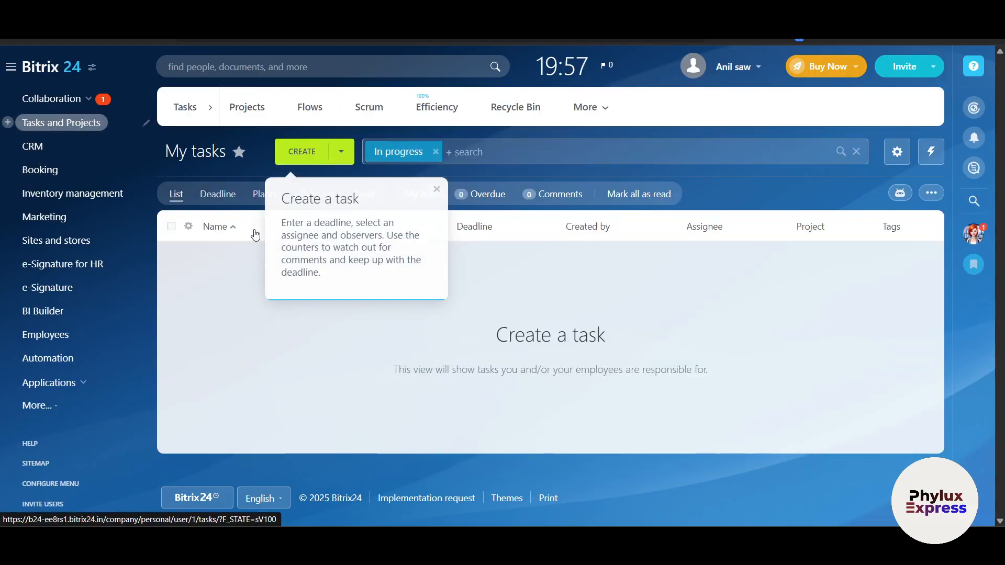
left_click(301, 160)
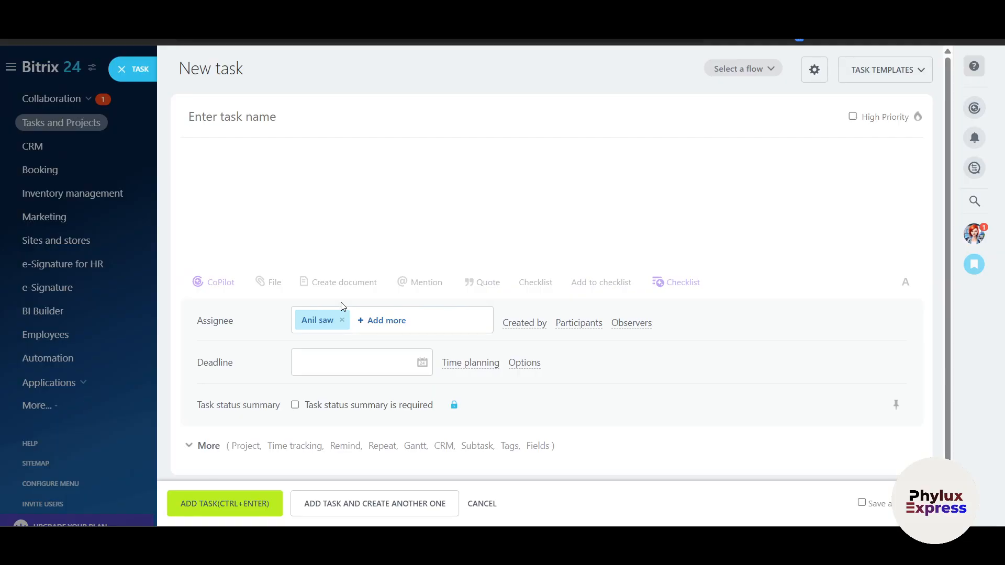
scroll(418, 400, "down", 1)
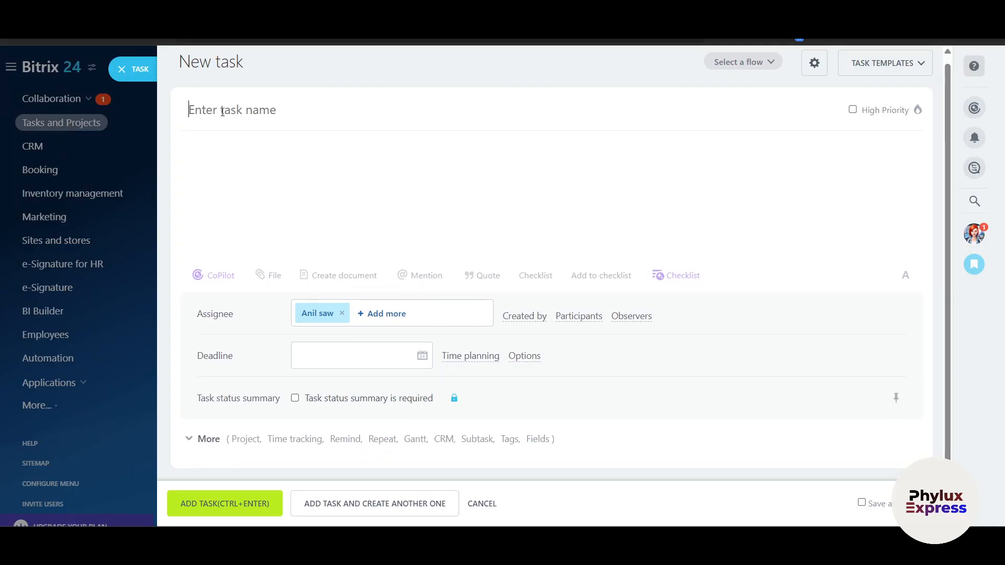
type("create 10 videos")
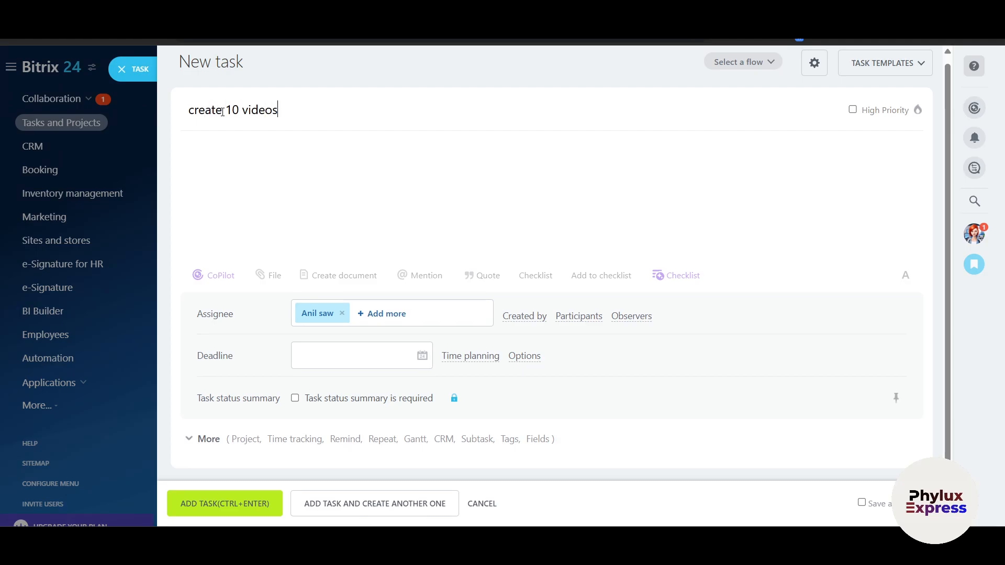
Step: Show the new task's file attachment options and open CoPilot for its description
left_click(250, 164)
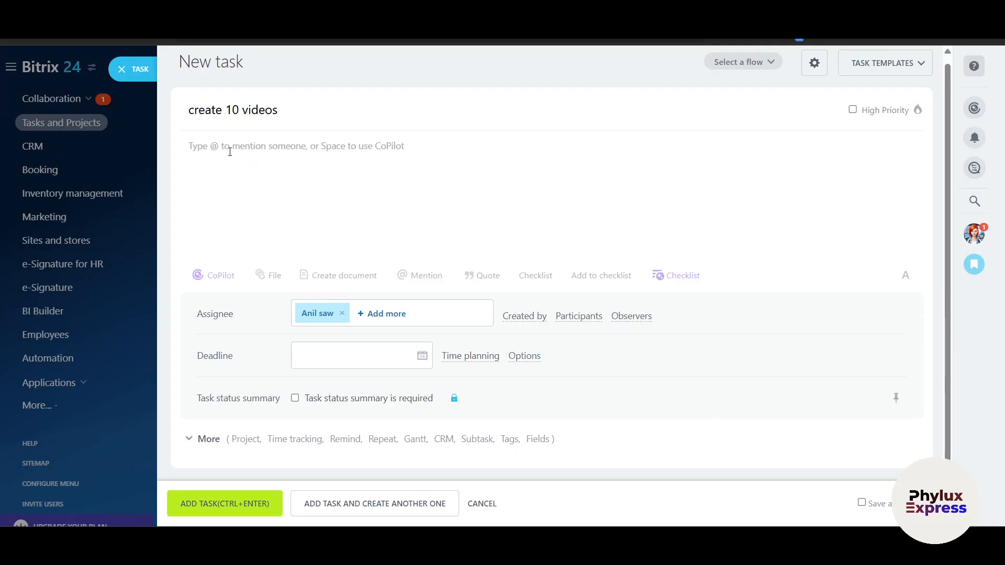
left_click(271, 276)
left_click(219, 278)
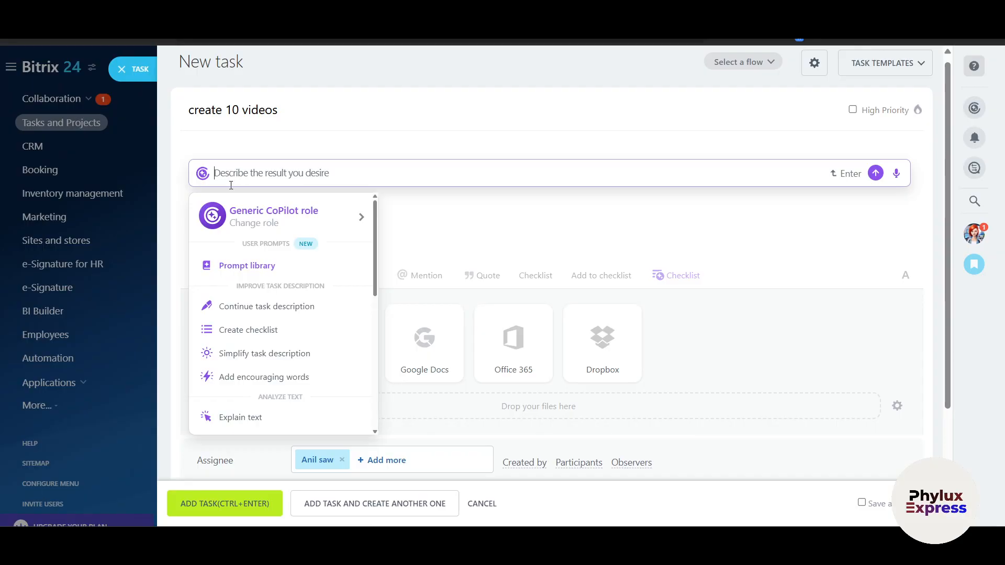
Step: Dismiss CoPilot, show the new task's document creation options, and check its assignee and deadline fields
left_click(475, 203)
left_click(357, 276)
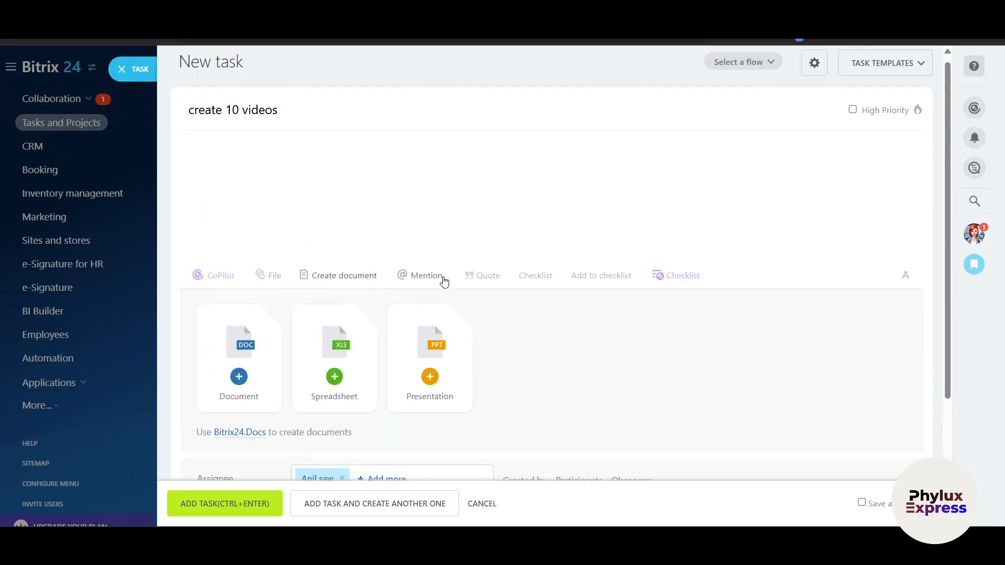
left_click(440, 279)
left_click(650, 316)
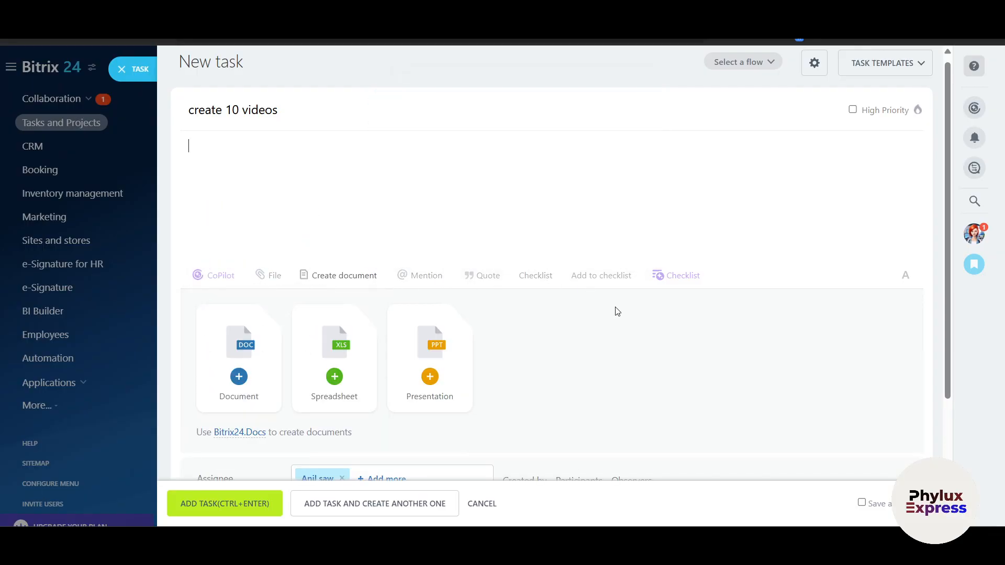
scroll(398, 391, "down", 3)
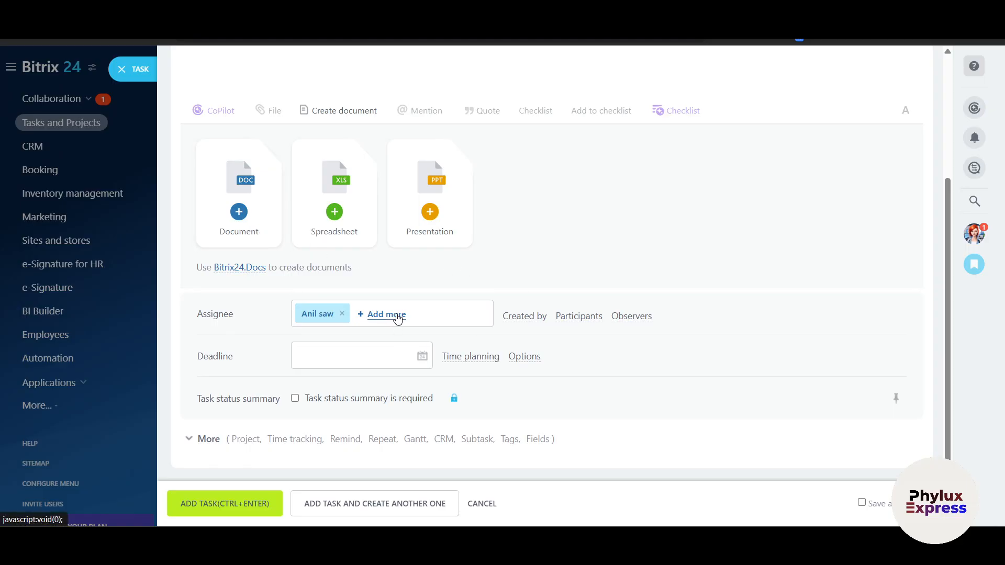
scroll(392, 309, "up", 3)
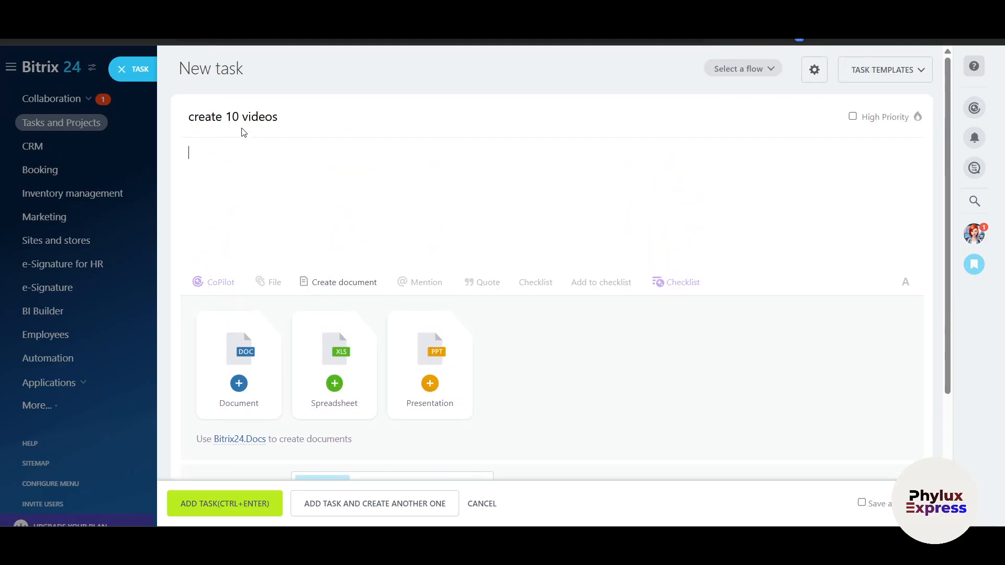
Step: Mark the task create 10 videos as High Priority, set its deadline to 30.04.2025 19:00, and add the task
left_click(852, 116)
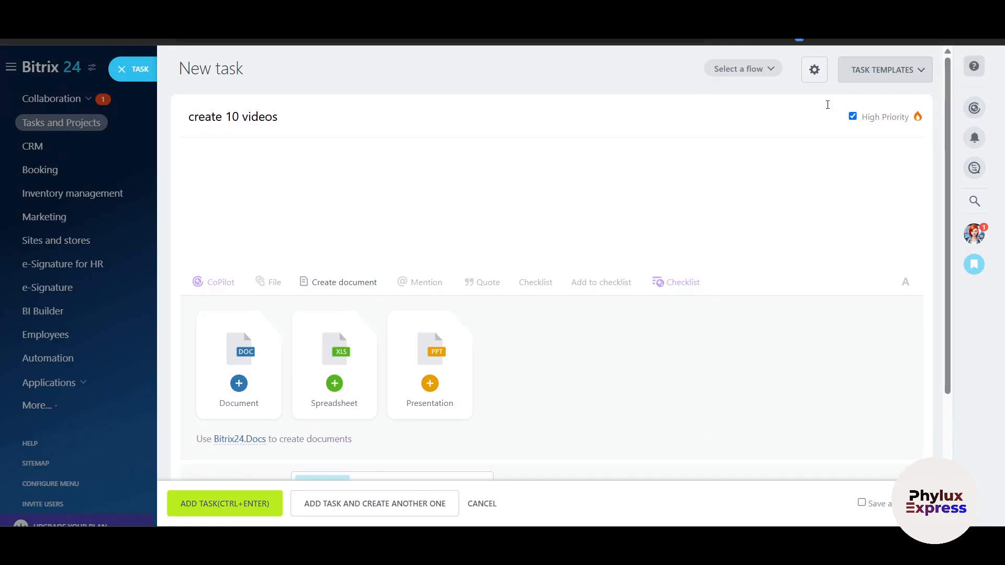
scroll(623, 258, "down", 1)
scroll(624, 258, "down", 3)
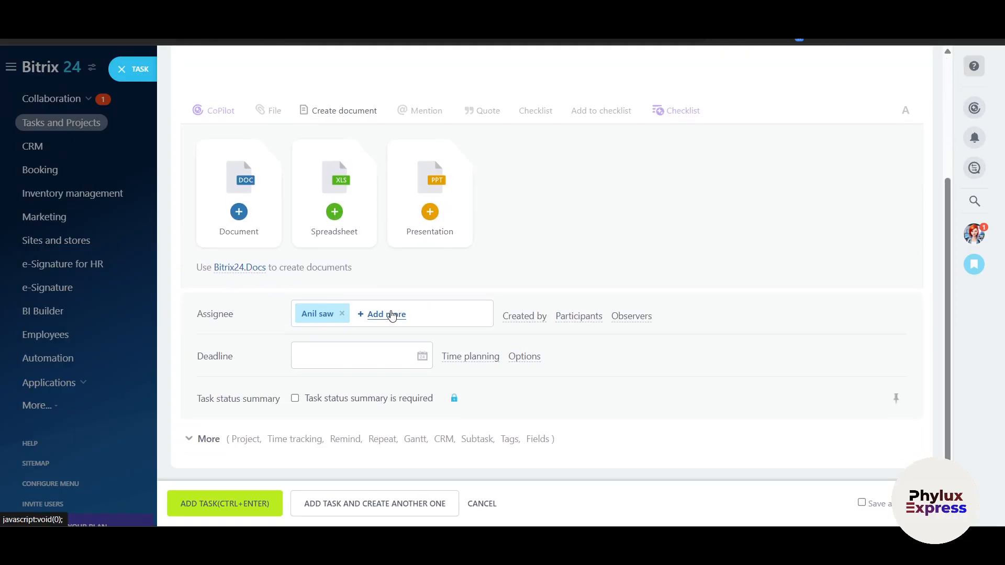
left_click(361, 355)
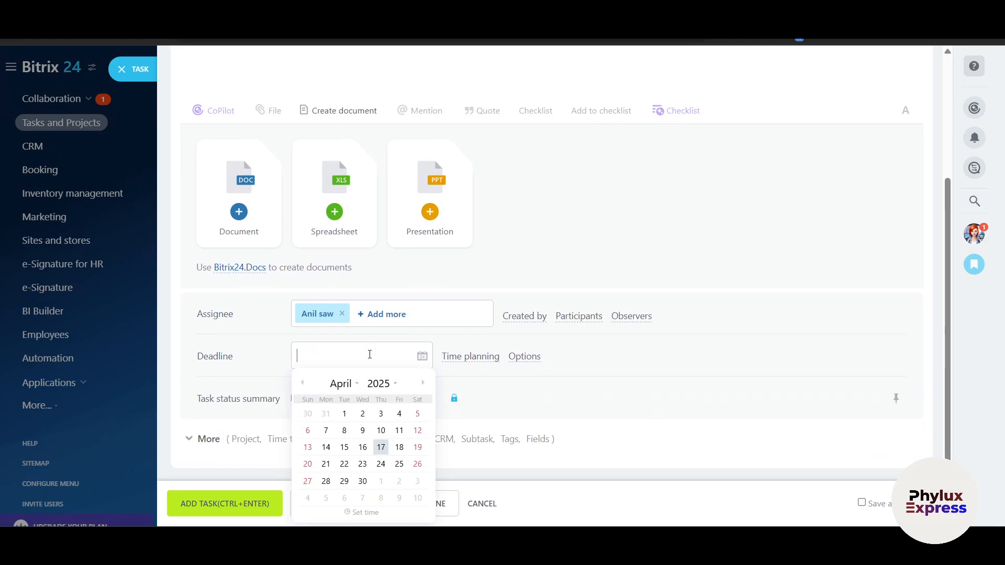
left_click(362, 481)
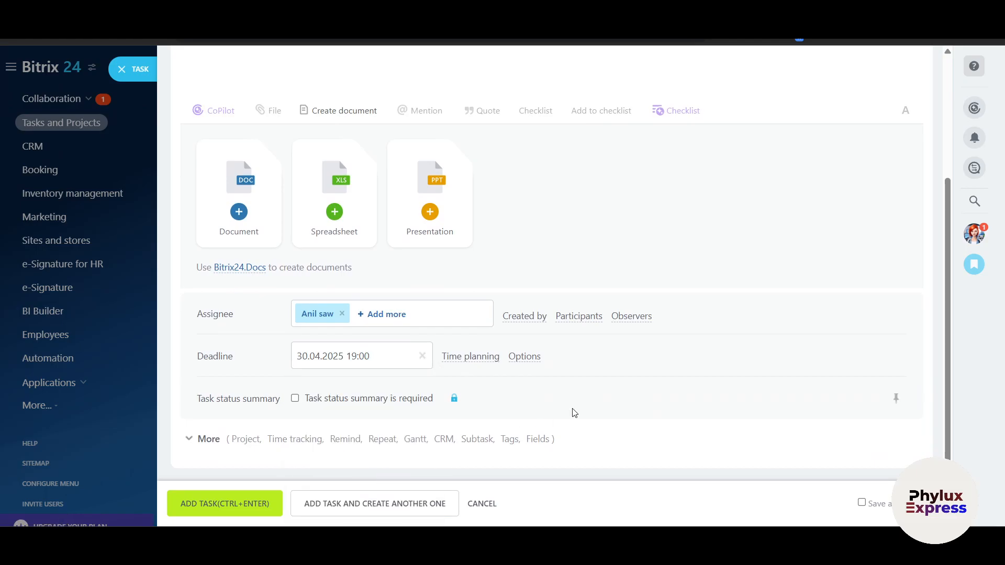
left_click(244, 507)
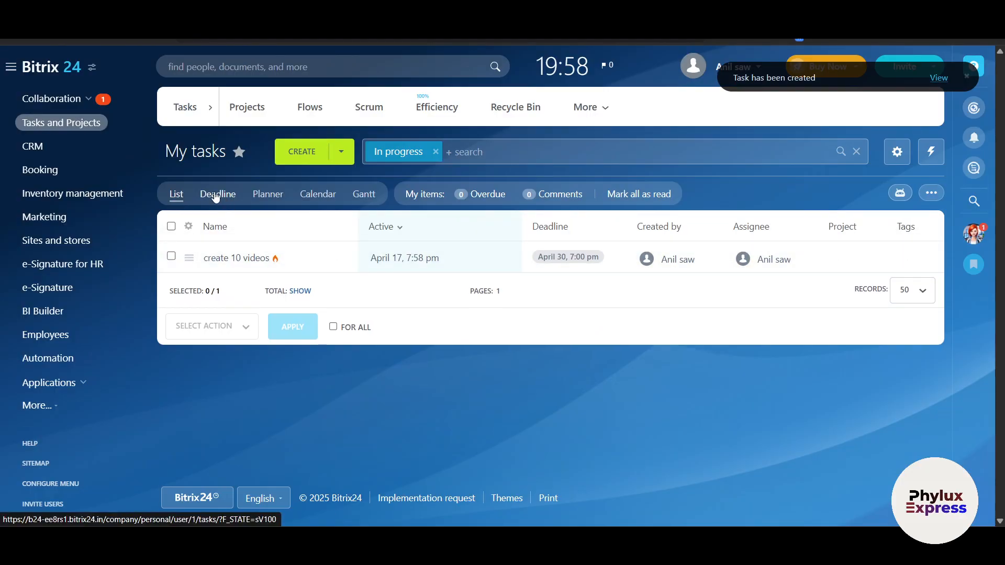
Step: Show the tasks in the Deadline view and look across its due-date columns for create 10 videos
left_click(216, 197)
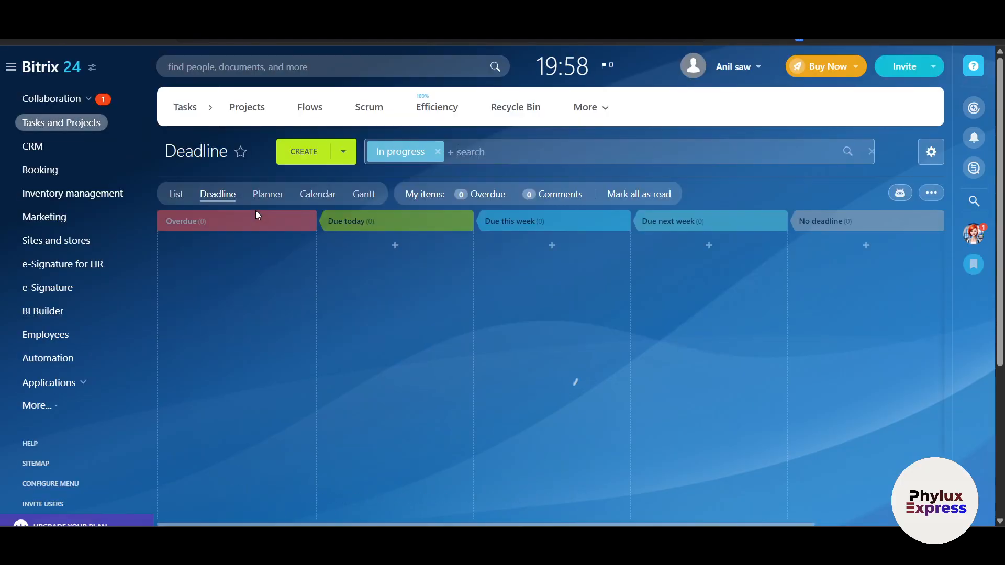
scroll(457, 324, "right", 3)
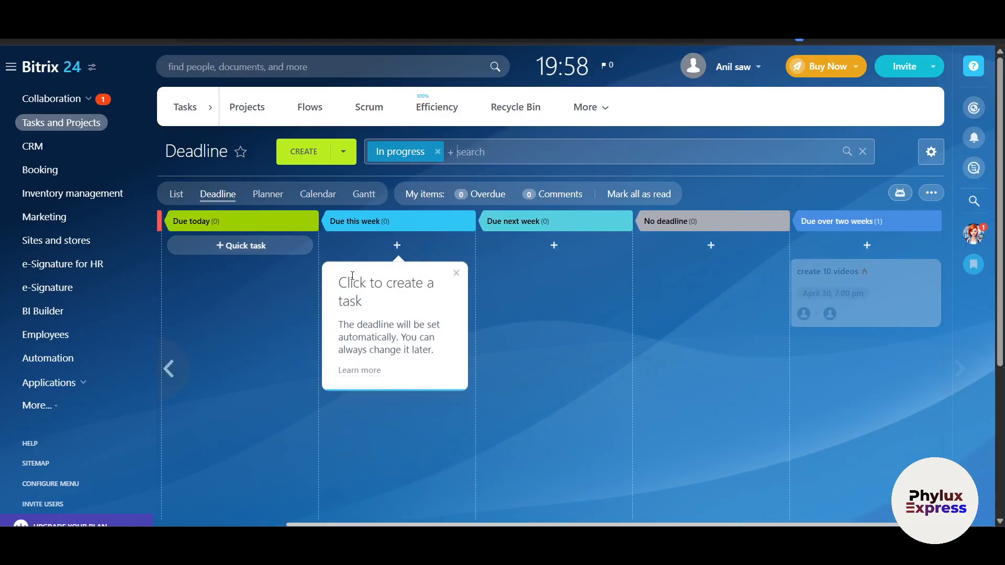
scroll(713, 296, "down", 1)
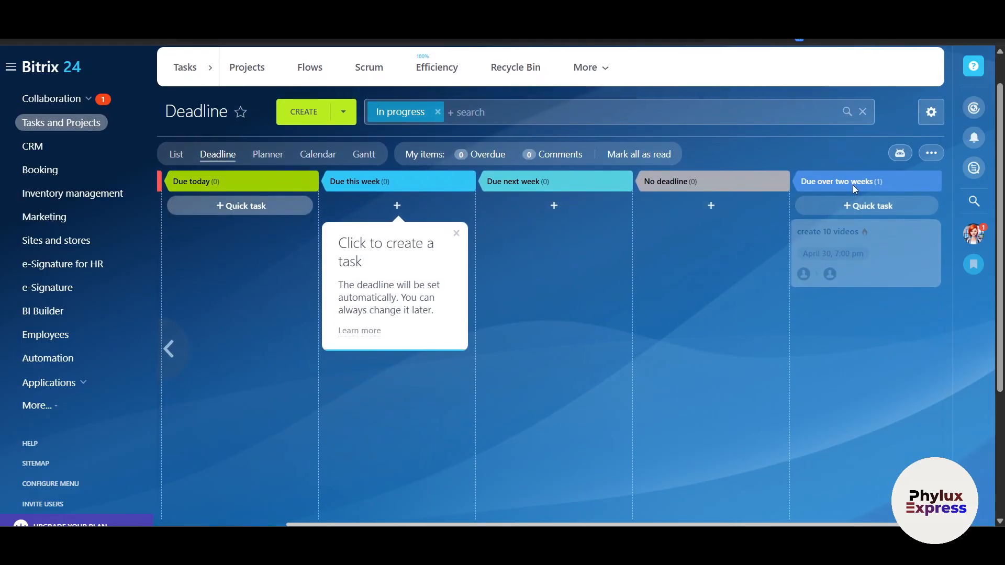
scroll(851, 250, "left", 3)
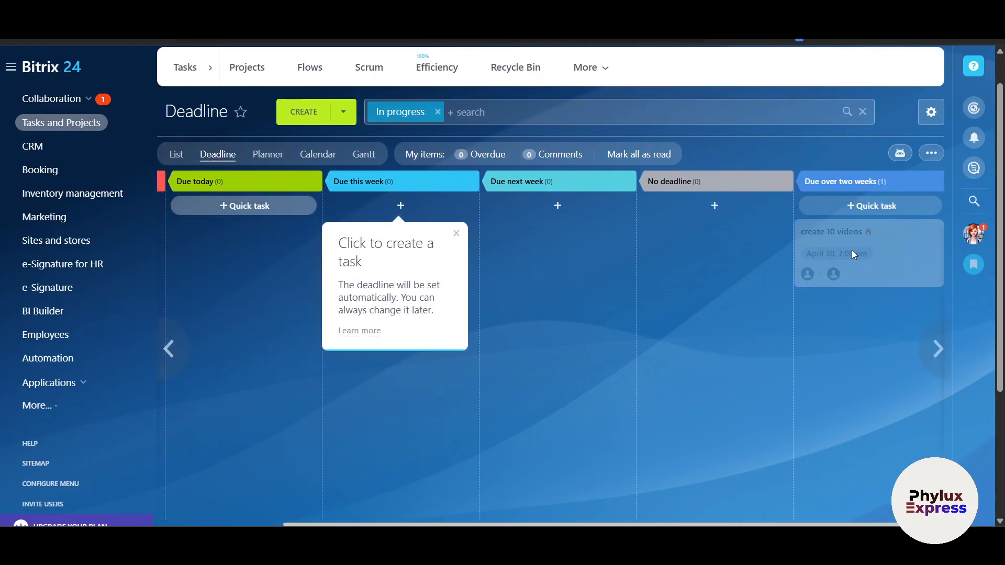
Step: Switch to the Planner view, dismiss its introduction, and move create 10 videos to the To be done this week stage
left_click(267, 153)
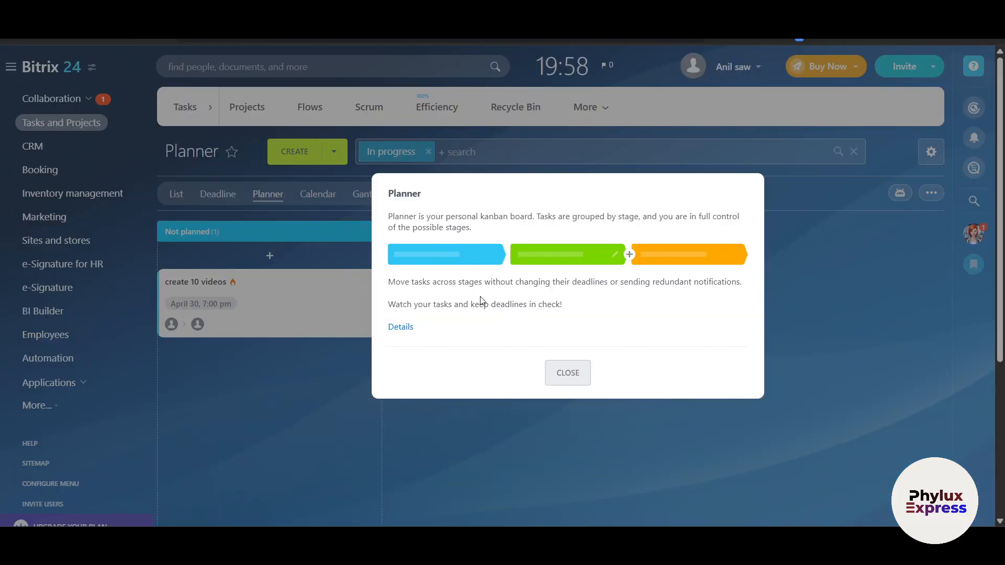
left_click(567, 373)
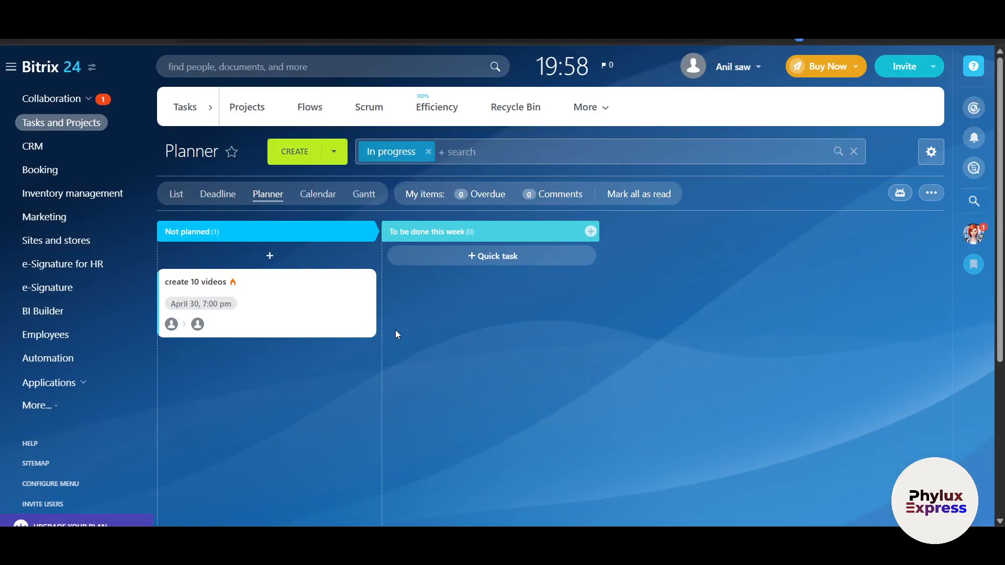
left_click_drag(262, 310, 438, 291)
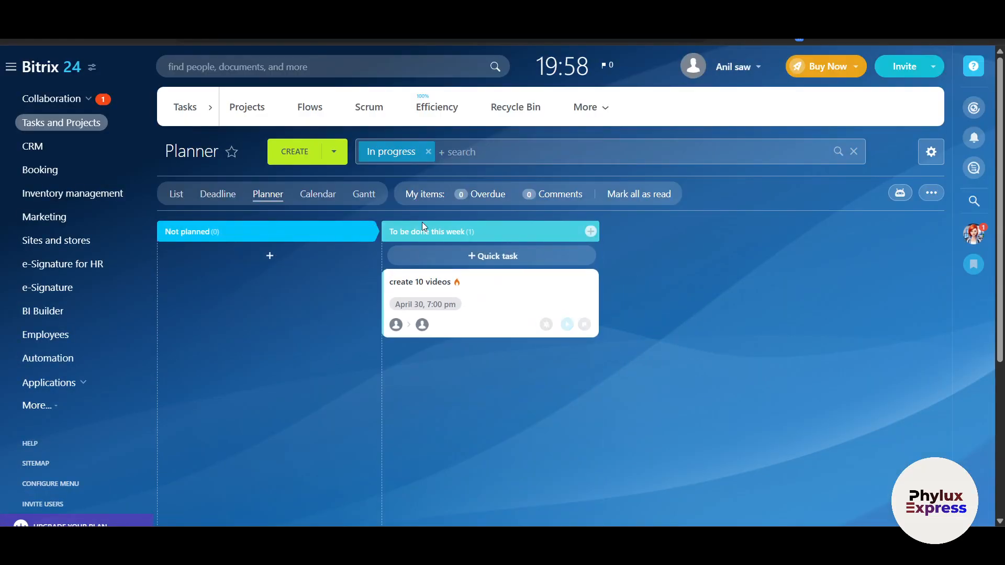
Step: View the tasks in the Calendar view and on the Gantt chart
left_click(317, 195)
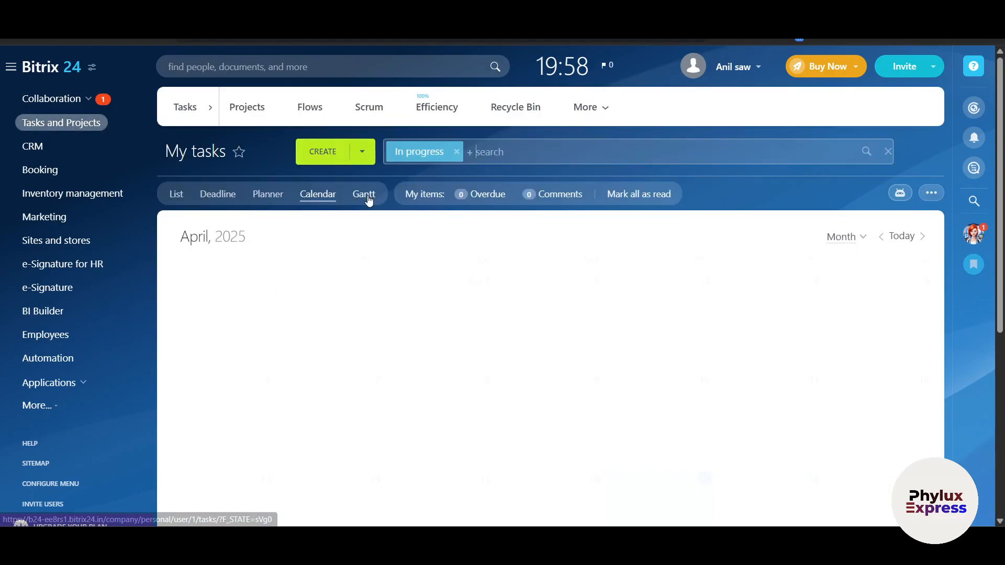
left_click(368, 197)
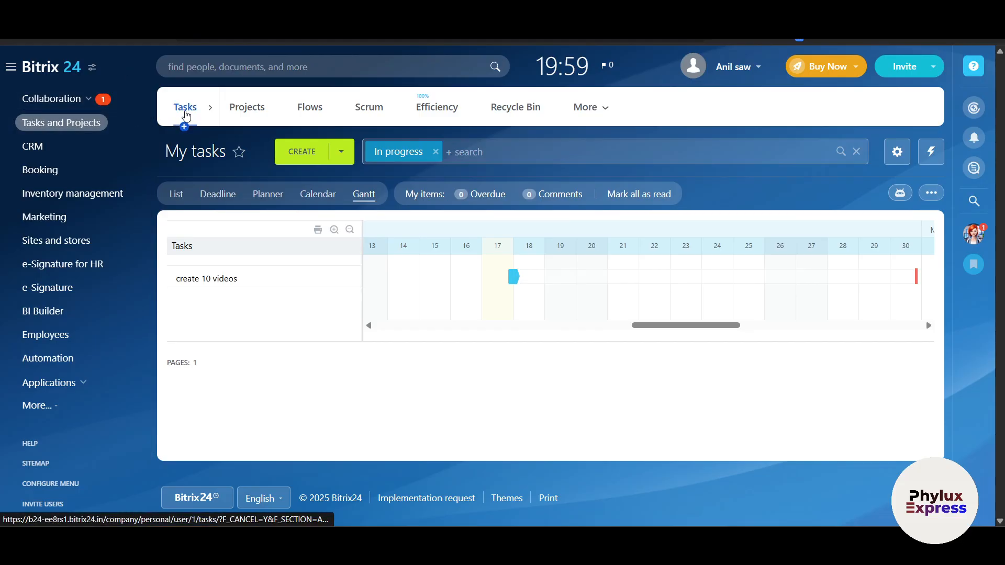
left_click(186, 113)
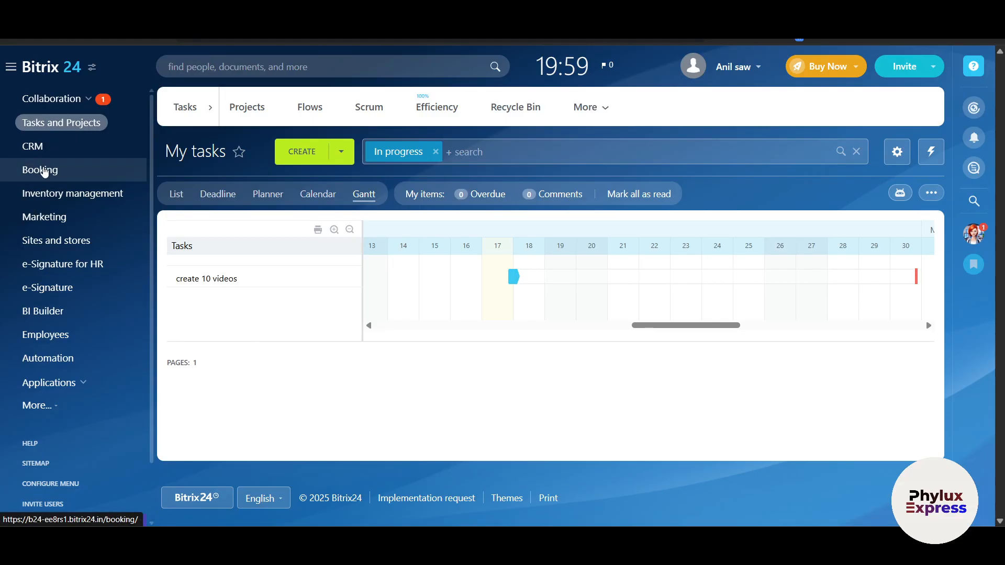
Step: Open Booking, start it from the introduction, and dismiss the Add resources tip to show the schedule
left_click(44, 171)
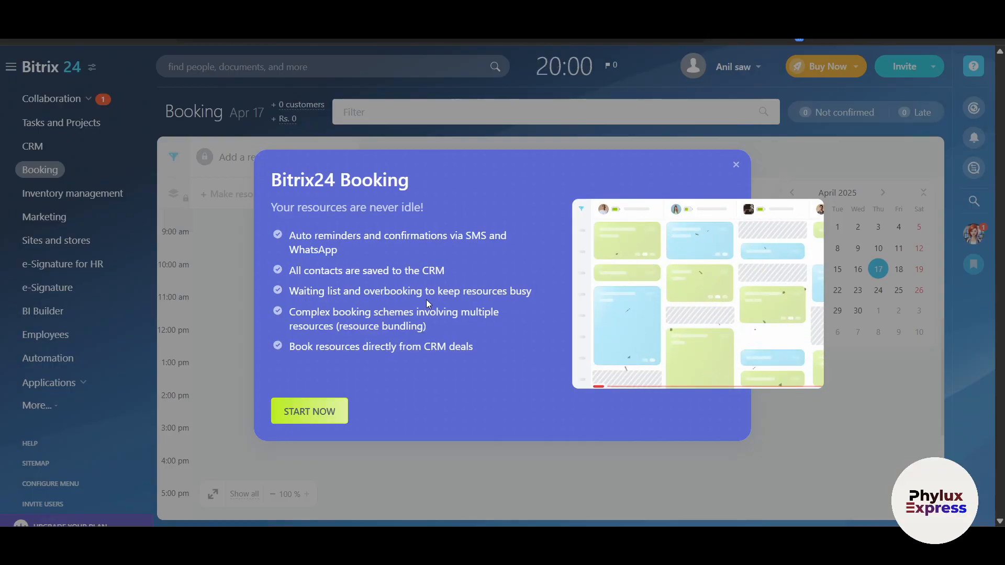
left_click(309, 415)
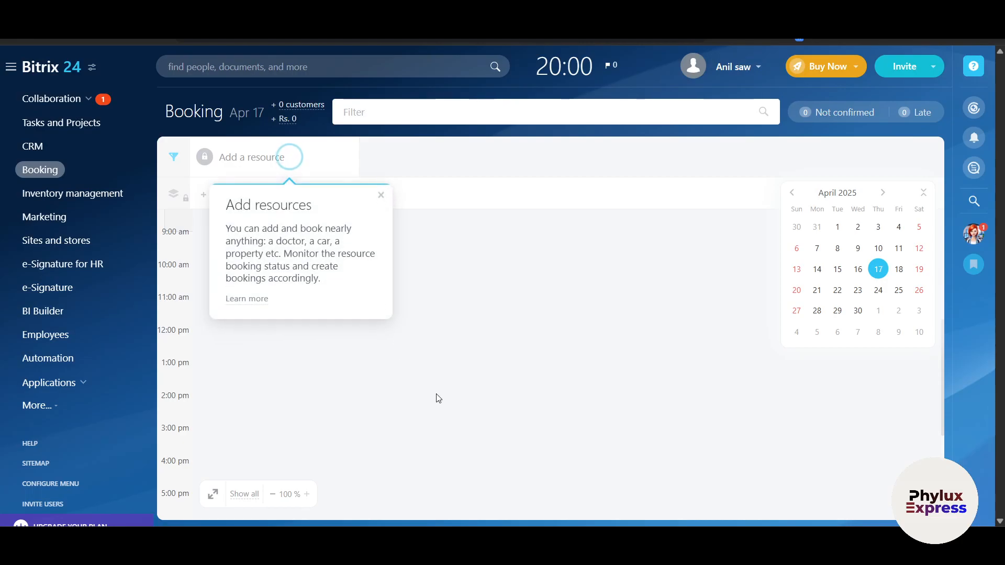
left_click(380, 198)
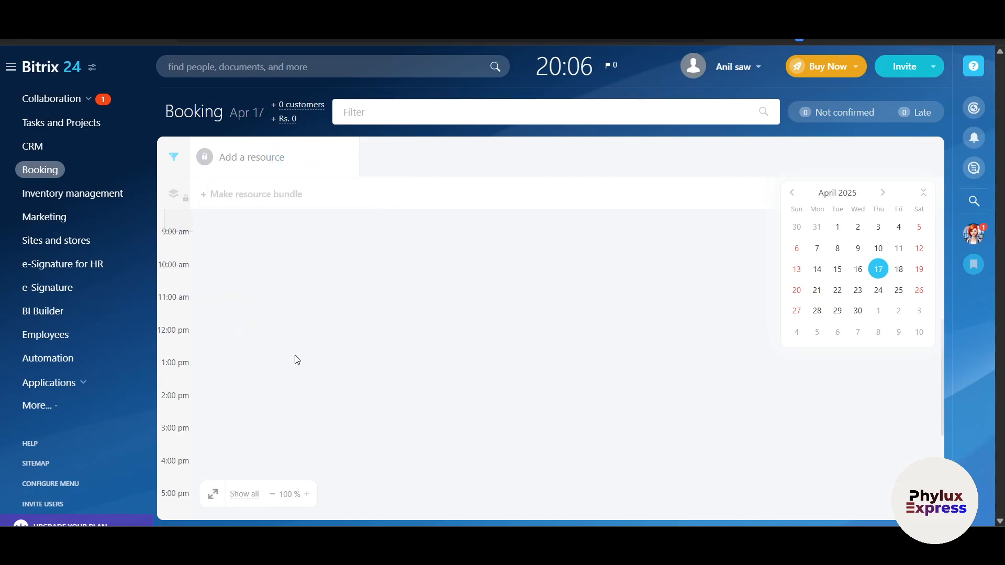
Step: Open Marketing and examine its campaign, audience, promoted post, Sales Boost and customer action options
left_click(111, 193)
left_click(76, 218)
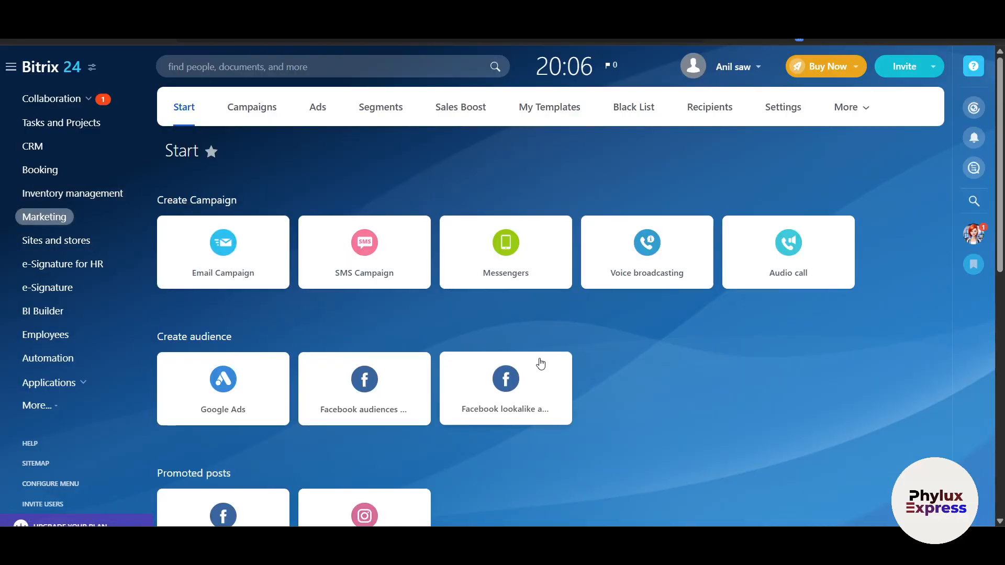
scroll(573, 365, "down", 1)
scroll(573, 370, "up", 1)
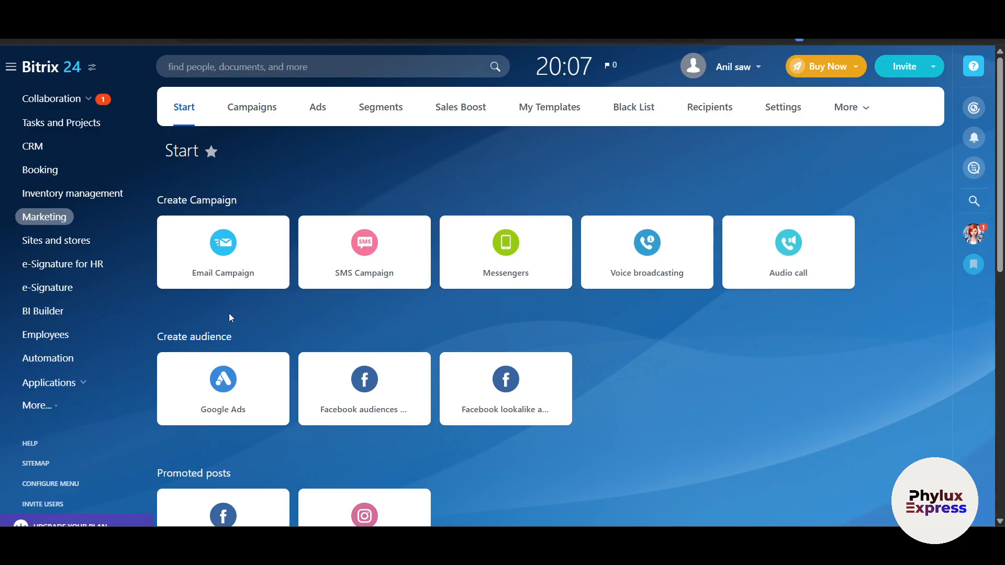
scroll(445, 385, "down", 5)
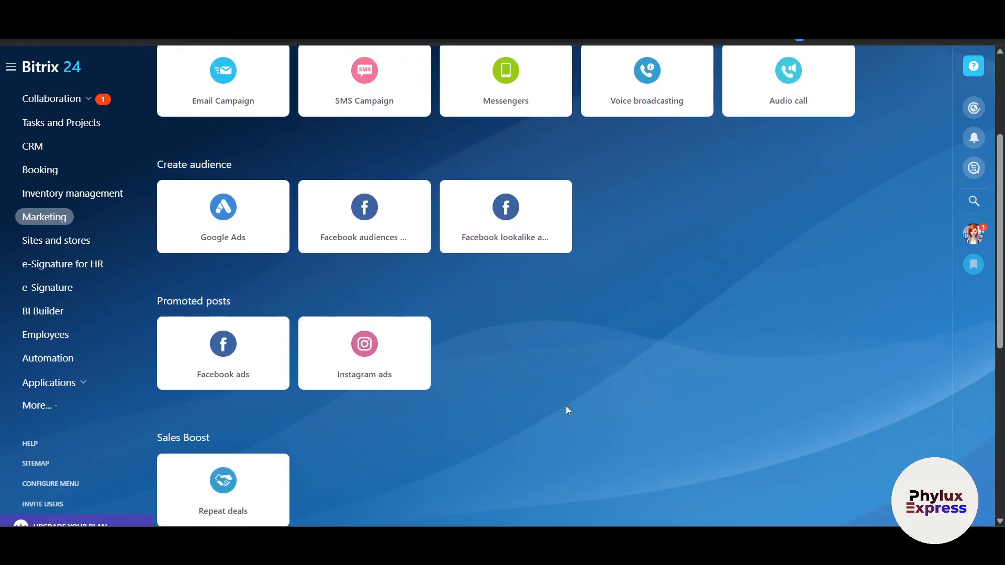
scroll(394, 227, "up", 4)
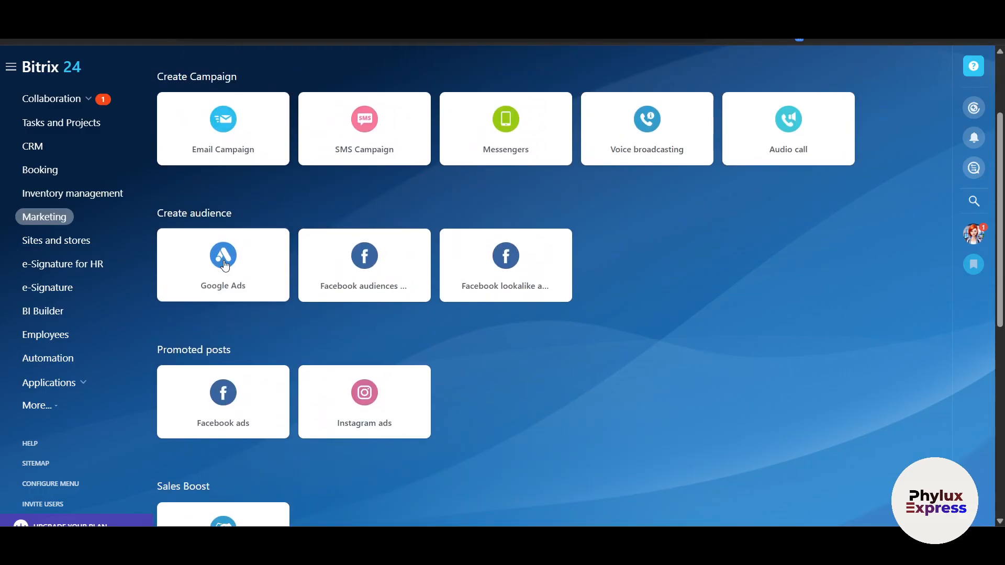
scroll(393, 325, "down", 2)
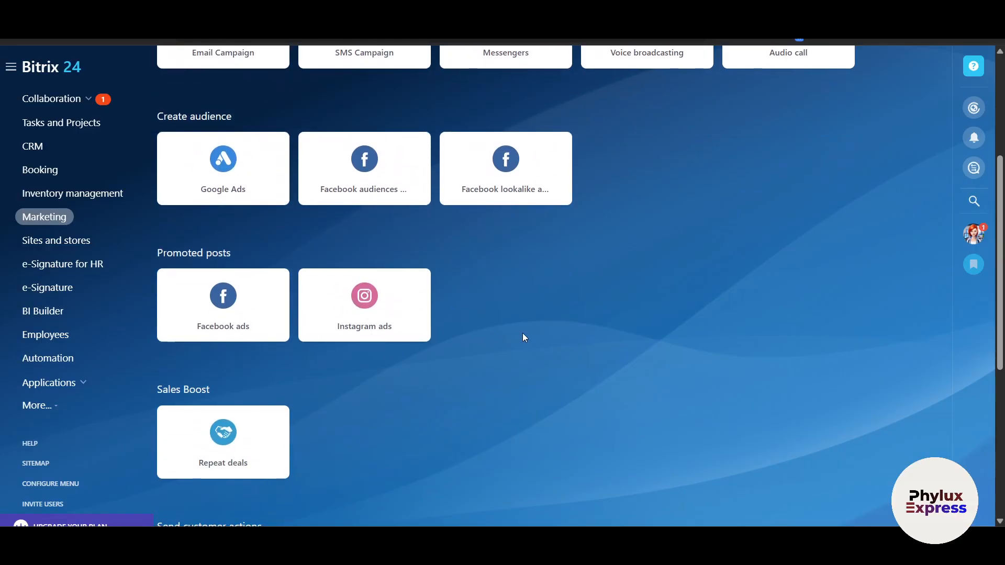
scroll(497, 348, "down", 1)
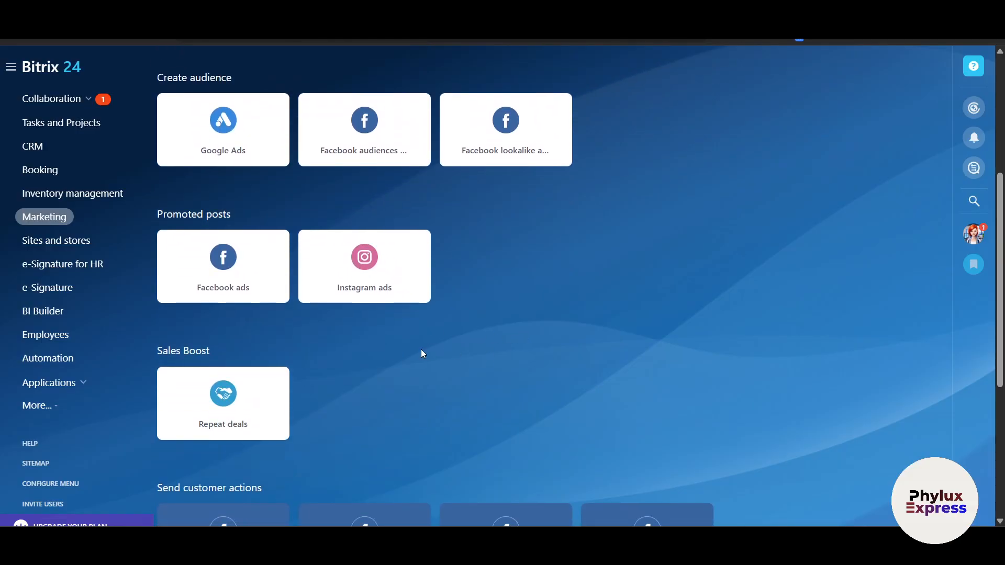
scroll(419, 352, "down", 2)
scroll(408, 345, "down", 1)
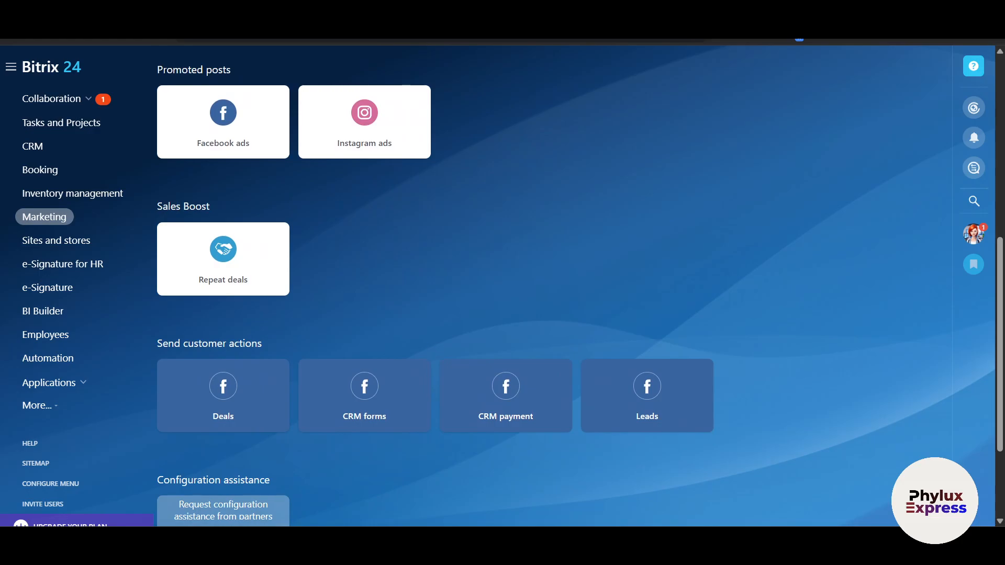
scroll(524, 461, "down", 1)
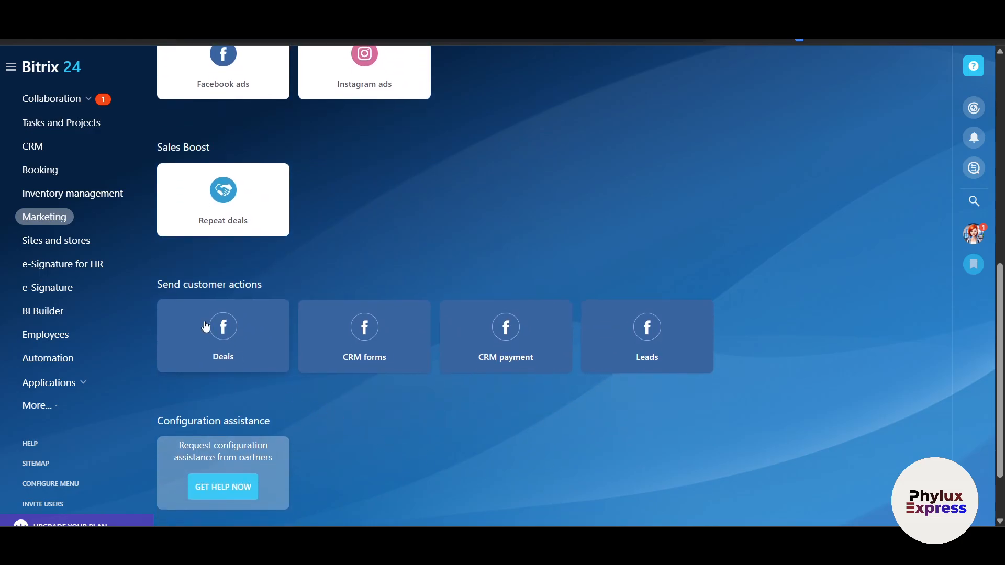
scroll(366, 361, "up", 6)
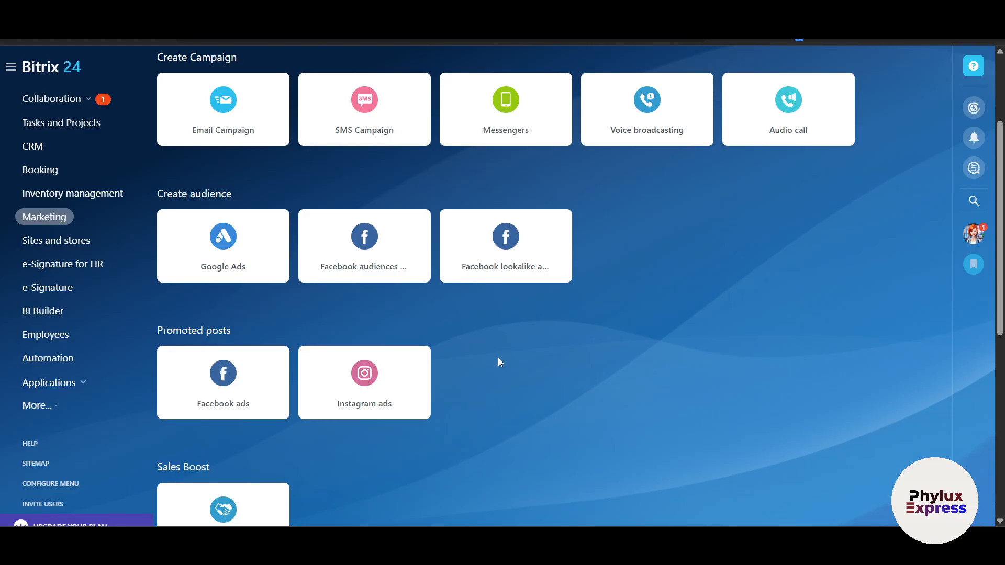
Step: Open Sites and stores and look over the Bitrix24 Sites introduction and its site creation option
left_click(81, 244)
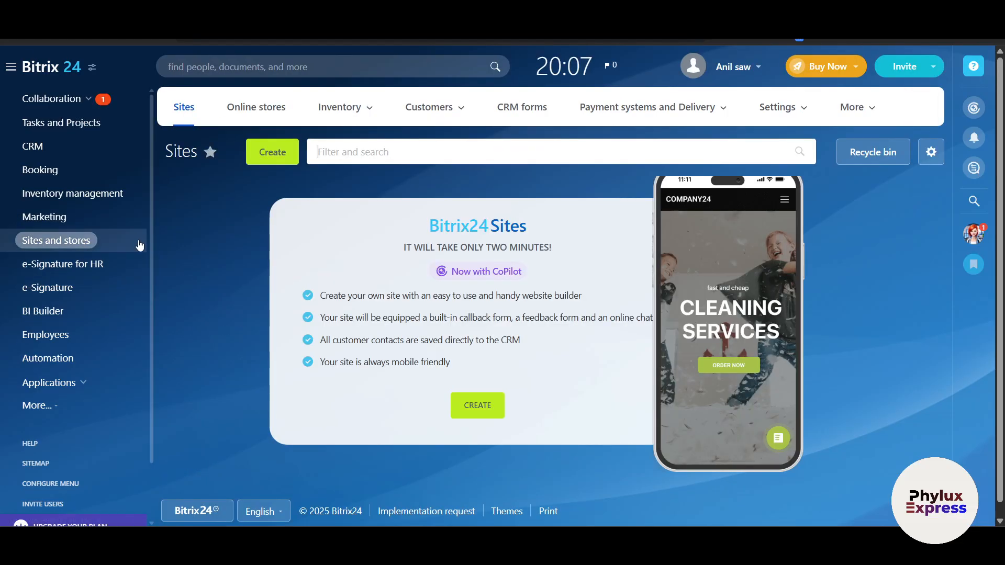
scroll(217, 345, "down", 1)
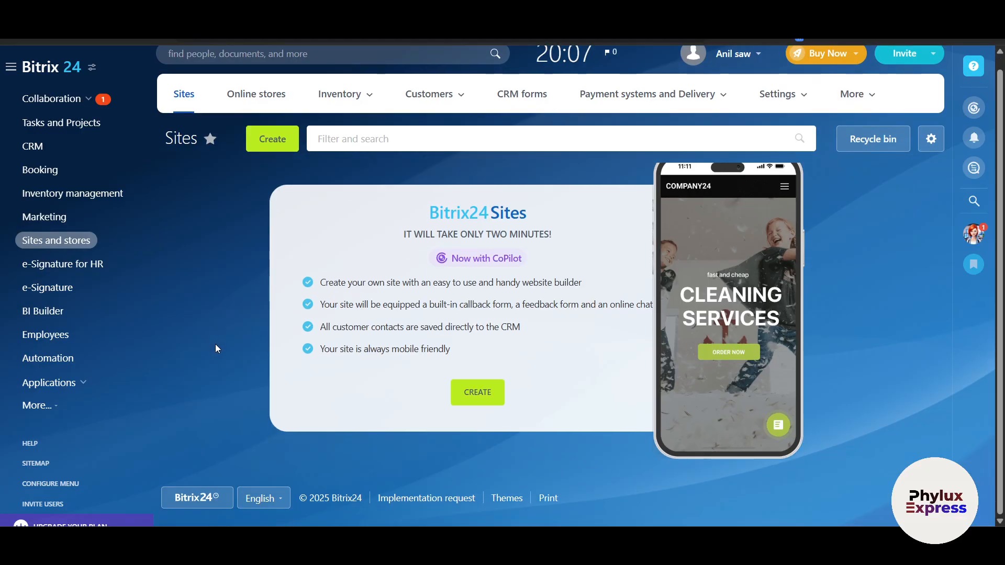
left_click(487, 390)
Step: Open e-Signature for HR and look over the stages of the HR documents board
left_click(60, 267)
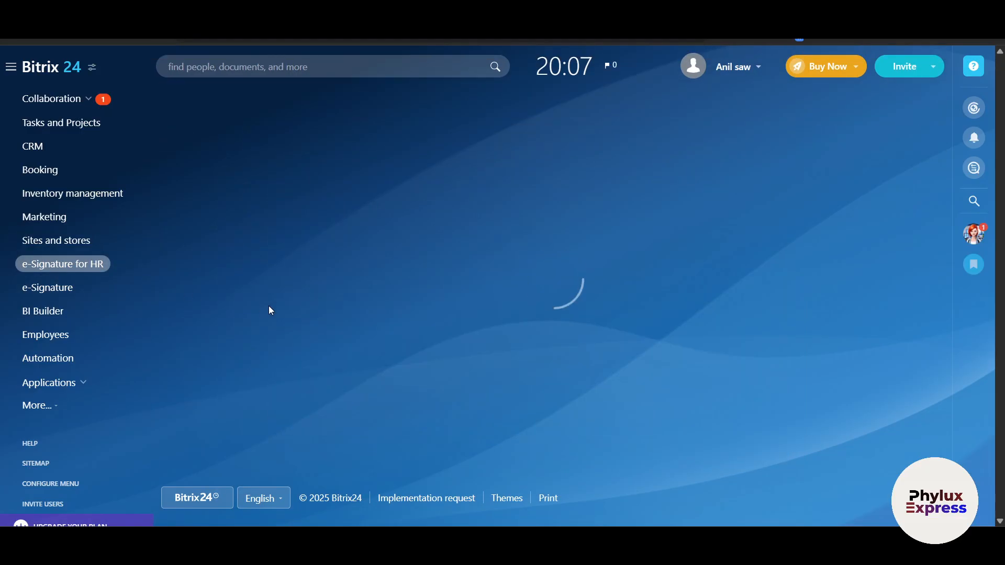
scroll(270, 325, "down", 3)
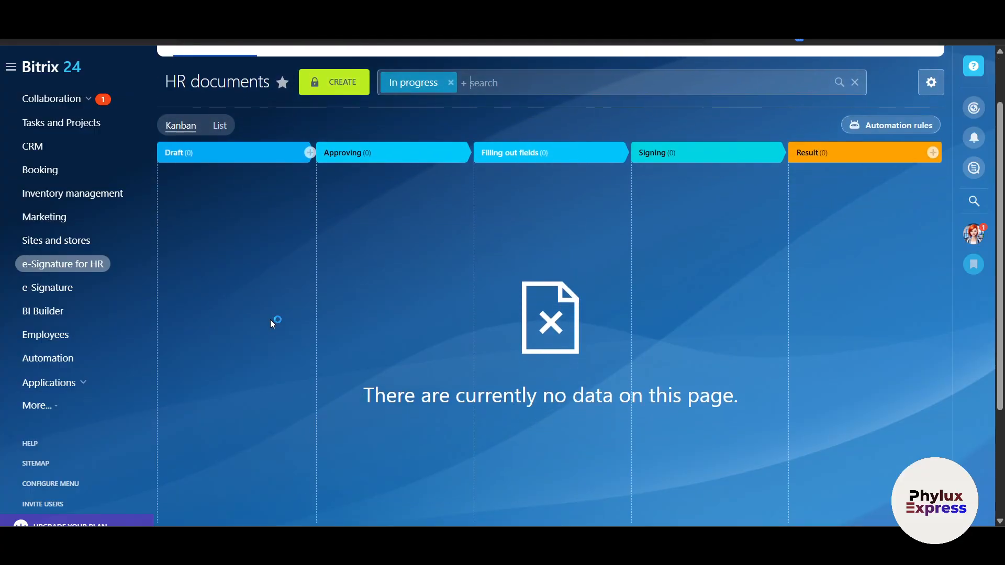
Step: Switch the HR documents from the Kanban board to the list view
scroll(270, 324, "up", 1)
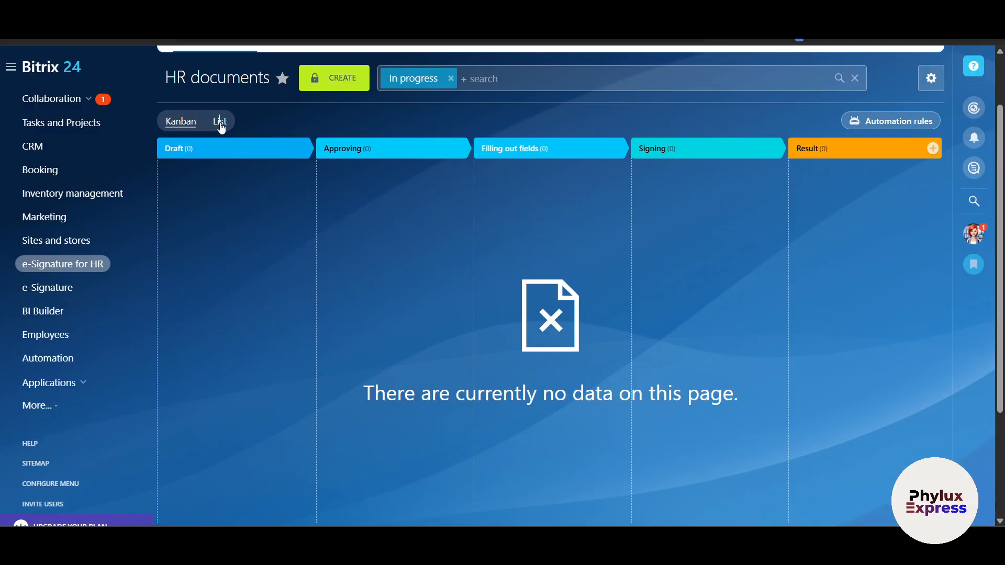
left_click(220, 123)
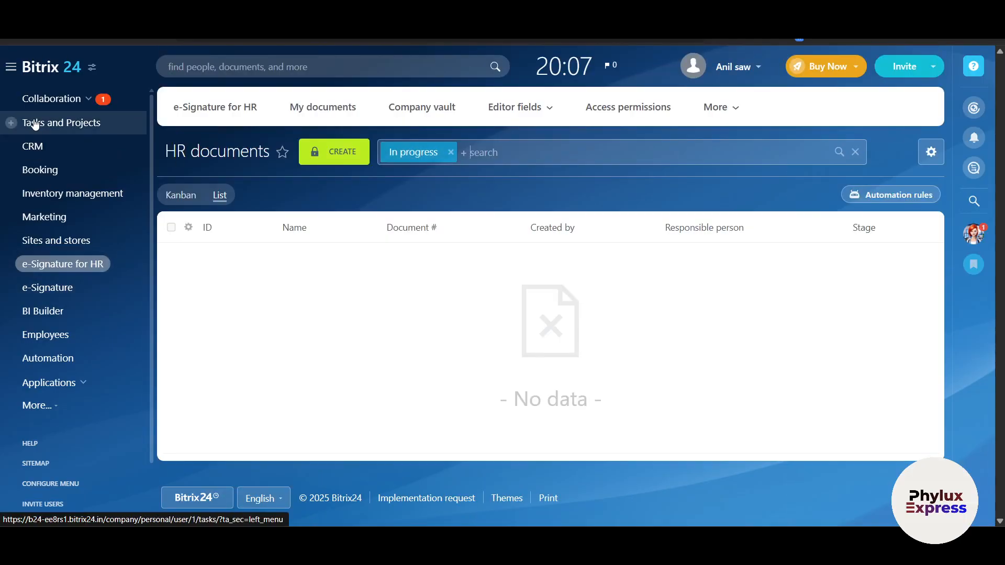
Step: Open e-Signature, dismiss the Add document for signing tip, and look over the Bitrix24 Sign introduction
left_click(64, 289)
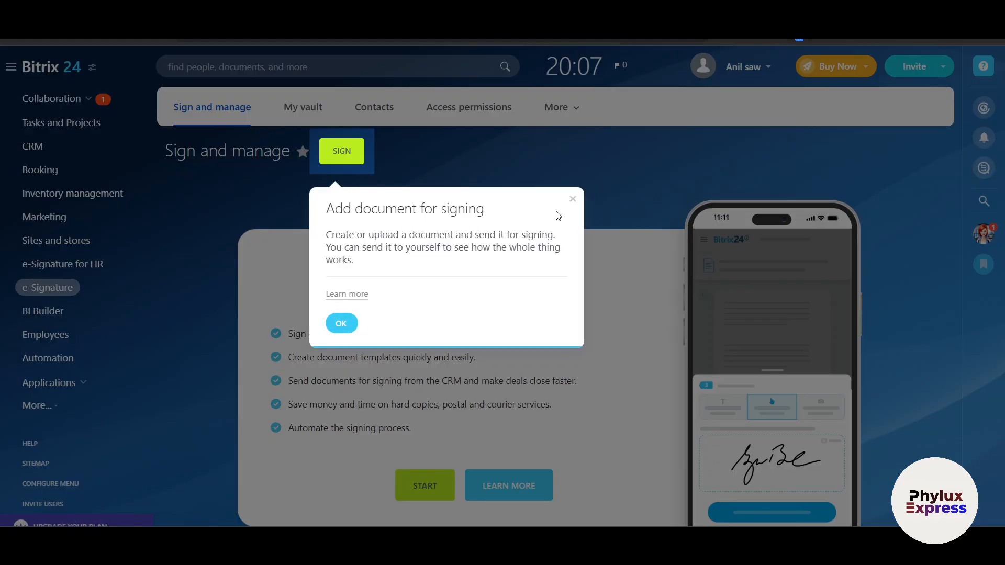
left_click(573, 200)
scroll(302, 357, "down", 1)
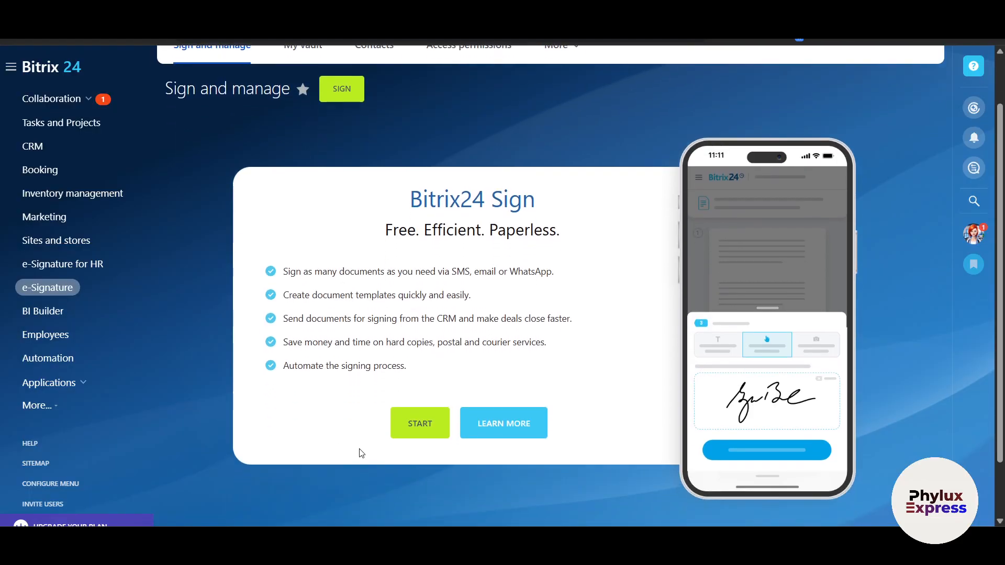
Step: View the BI Builder offer and close it, and open the Employees list
left_click(52, 318)
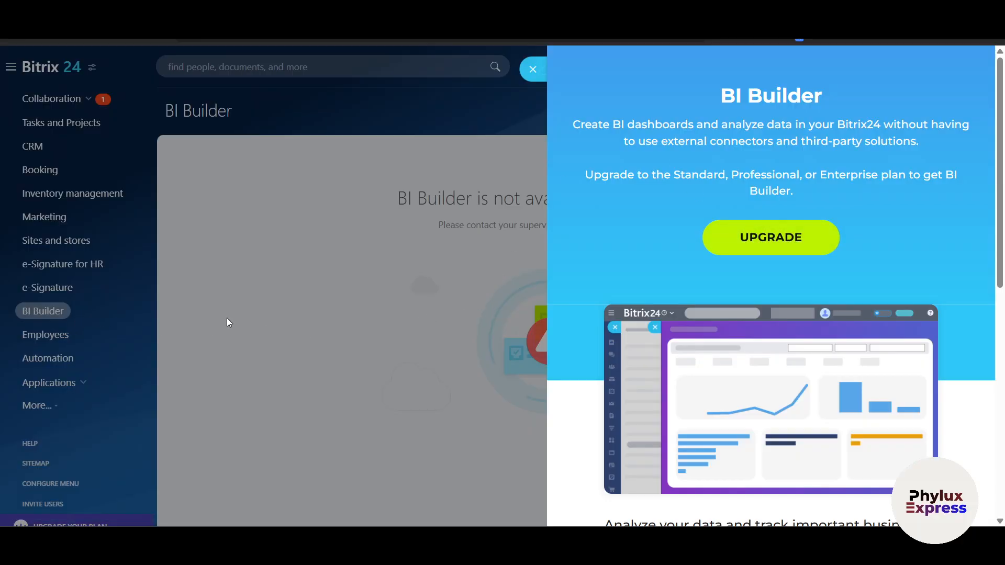
left_click(412, 327)
left_click(76, 332)
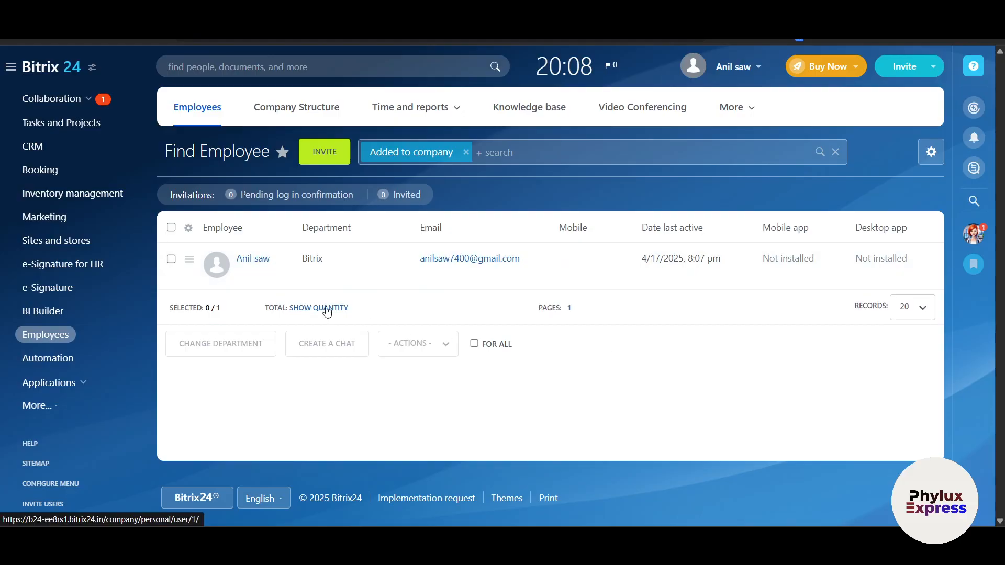
Step: Open Automation and examine the new RPA workflow form's start, field, permission and image settings, leaving it without saving
left_click(53, 359)
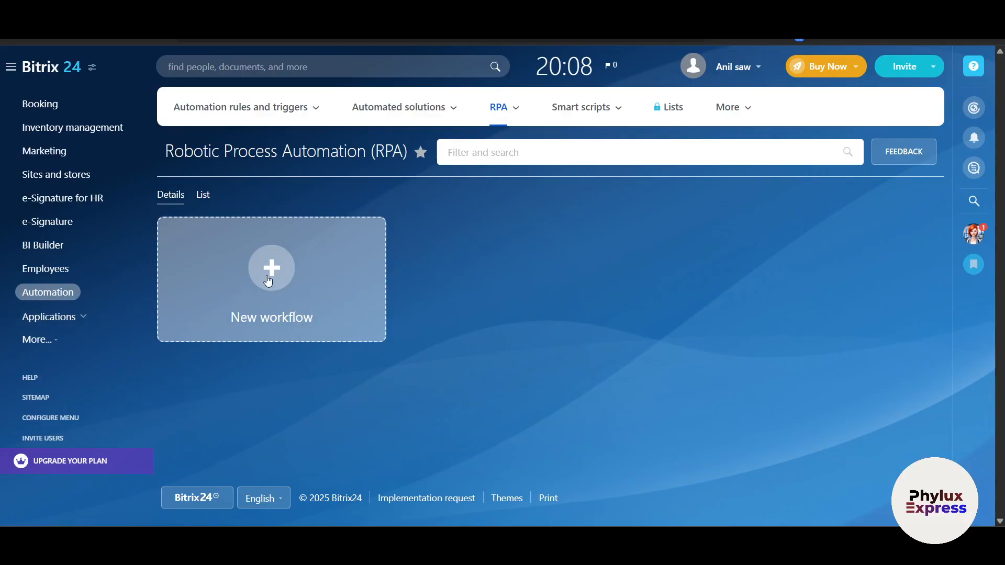
left_click(74, 318)
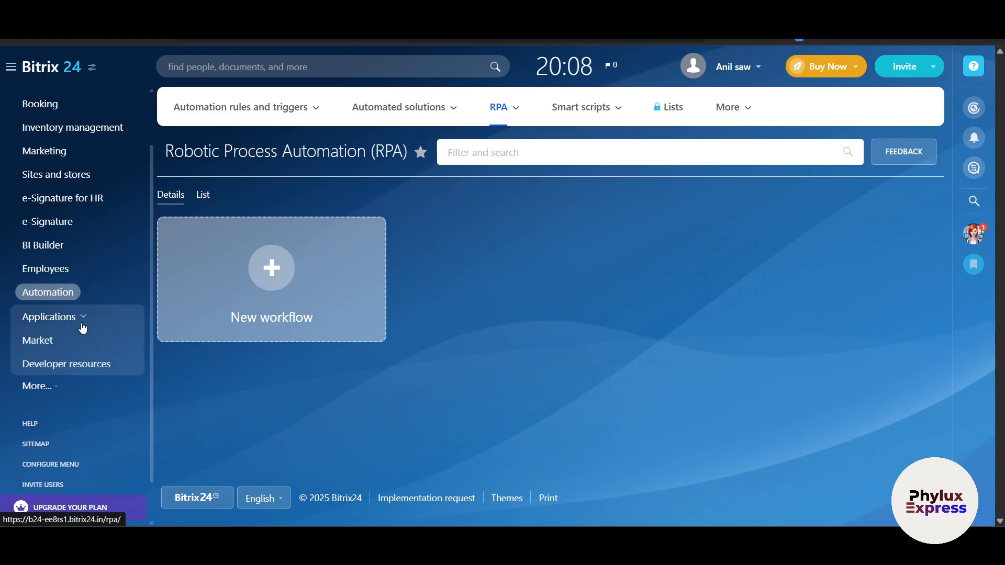
left_click(274, 274)
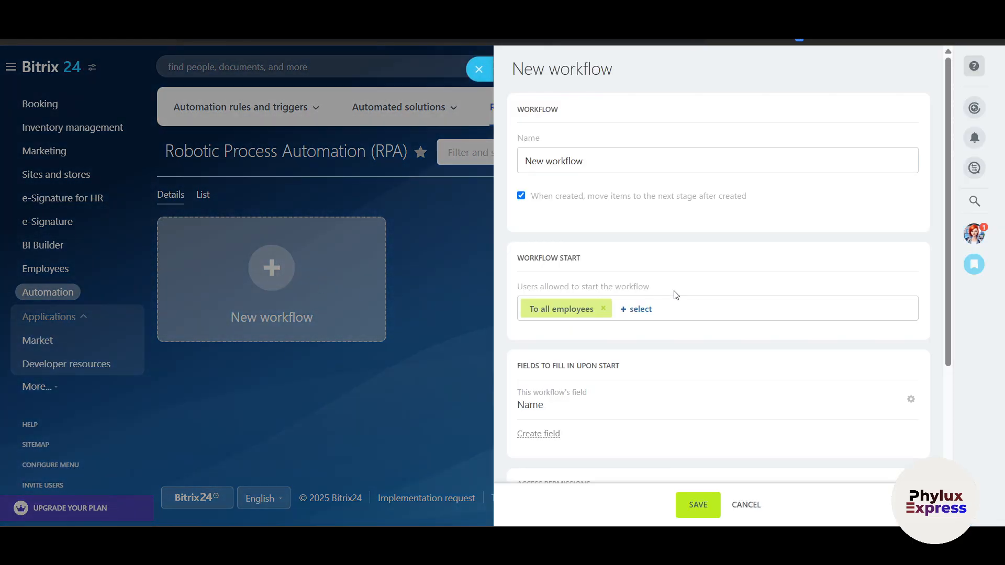
scroll(626, 195, "down", 3)
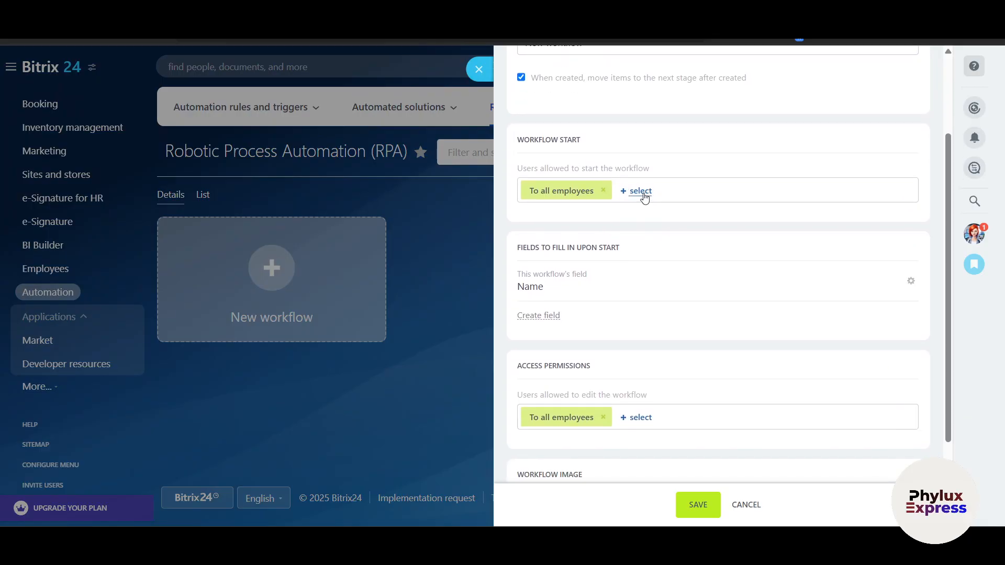
scroll(644, 196, "down", 3)
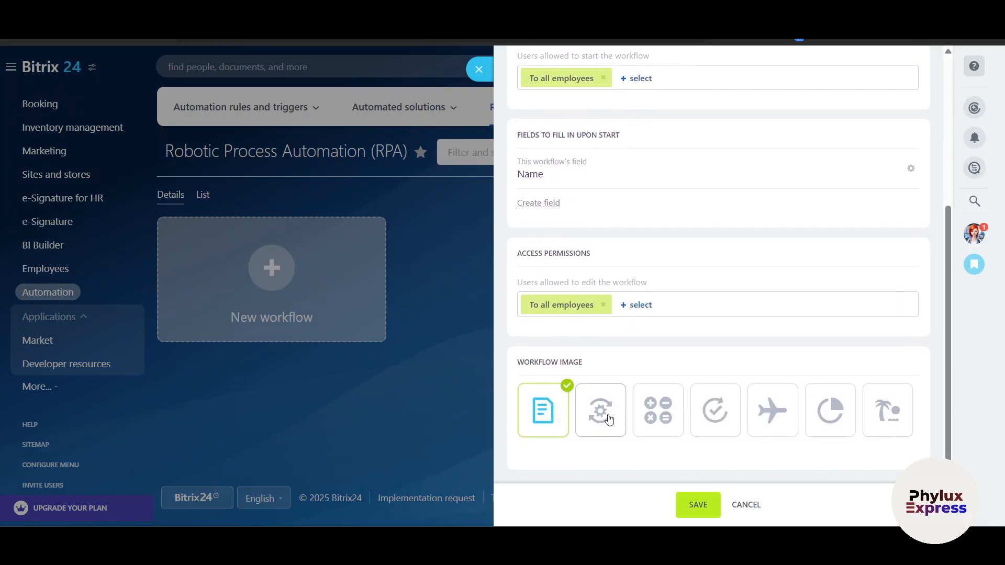
left_click(744, 505)
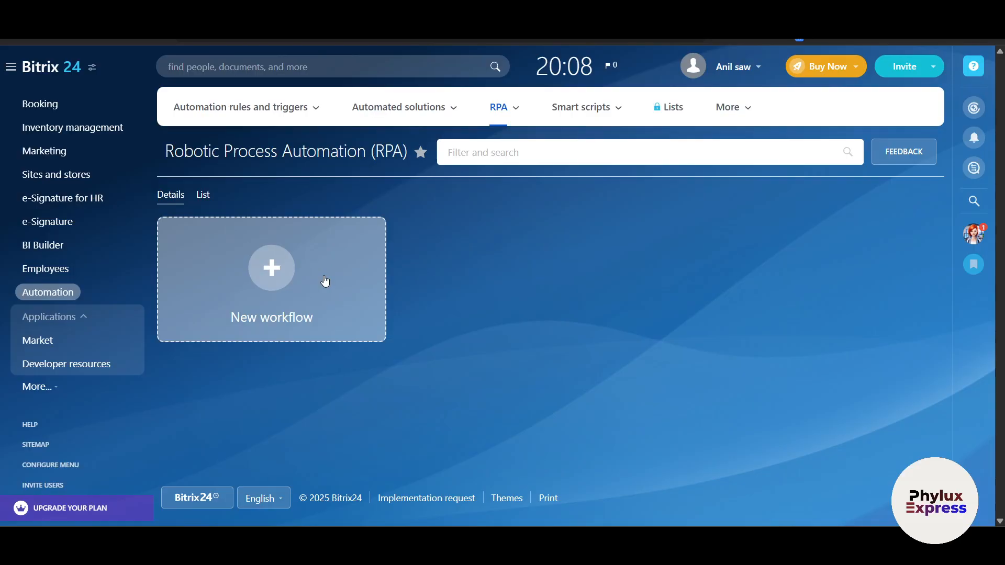
Step: Look over the Market and Developer resources pages under Applications, closing each one after viewing
scroll(52, 276, "up", 2)
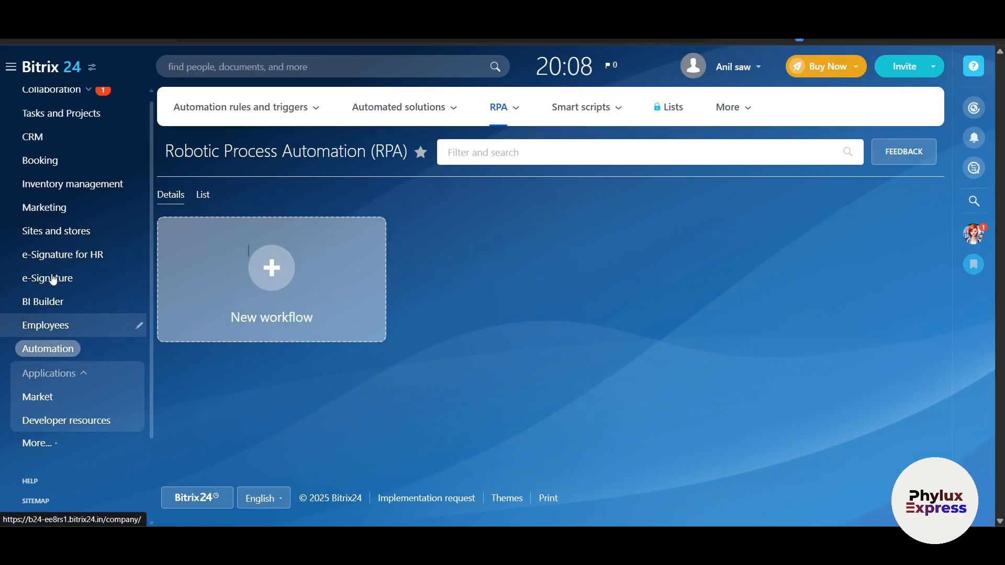
scroll(51, 278, "down", 3)
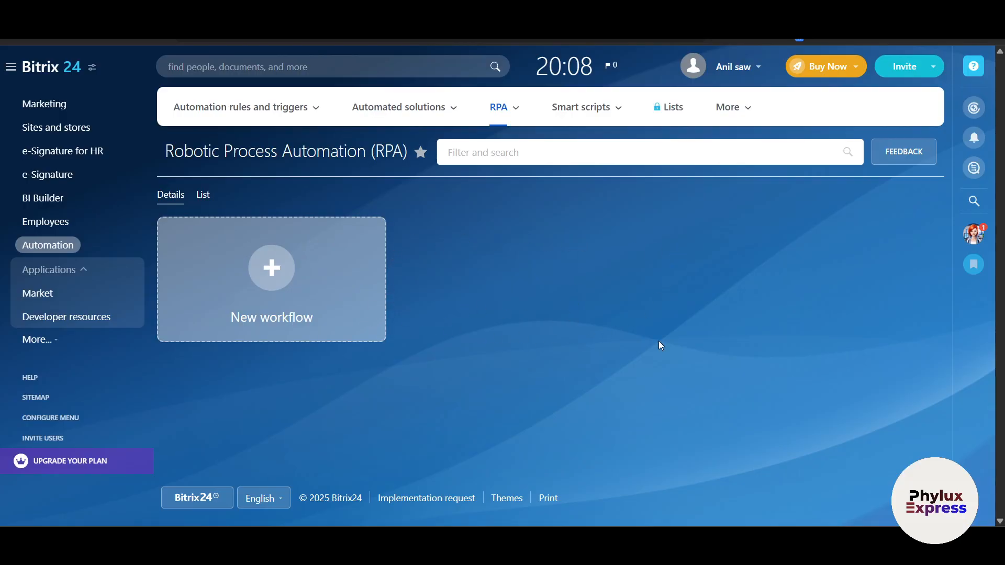
left_click(87, 291)
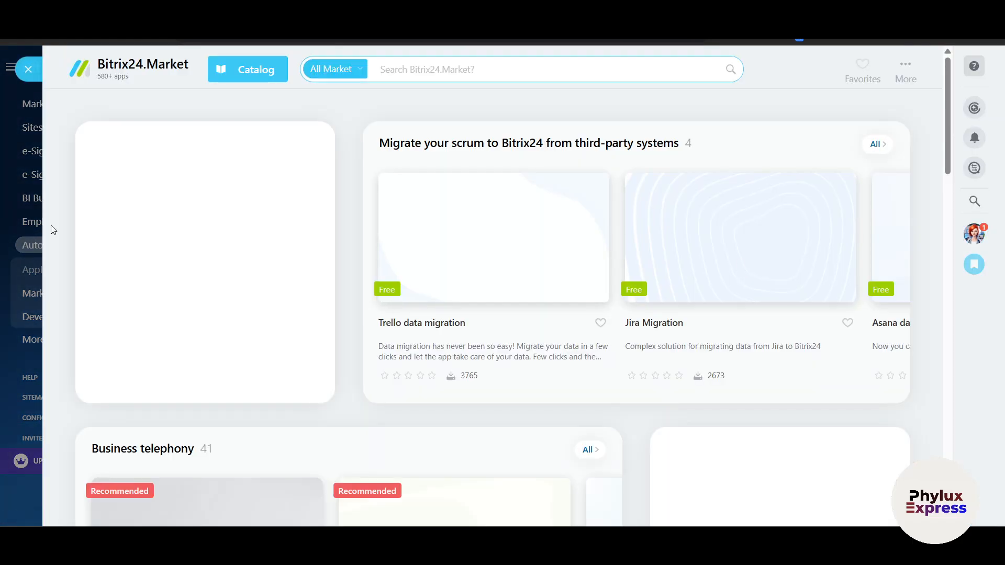
left_click(28, 73)
left_click(87, 320)
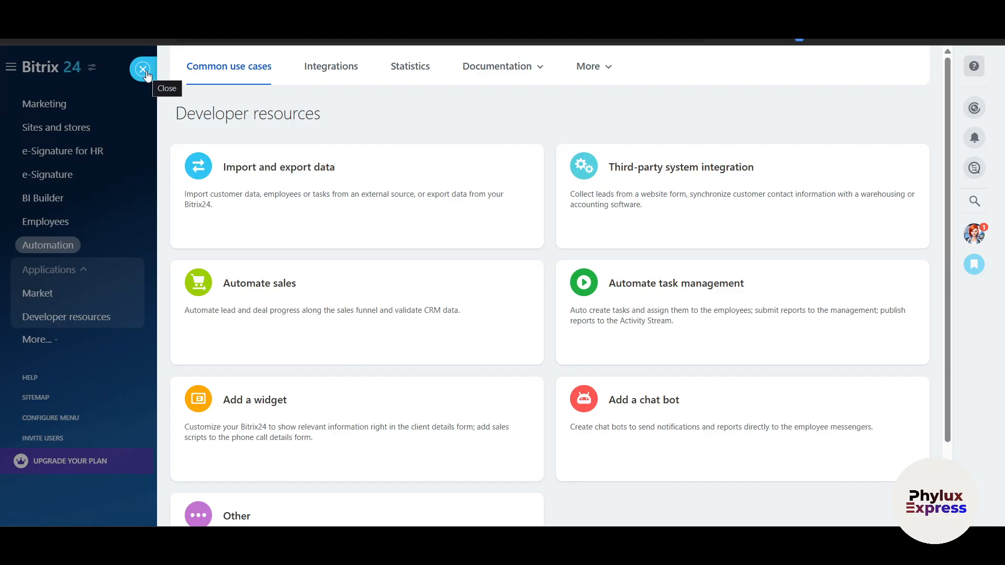
left_click(144, 71)
Step: Expand Collaboration, look over the chats and Collabs sections of Messenger, and close it
scroll(87, 383, "up", 3)
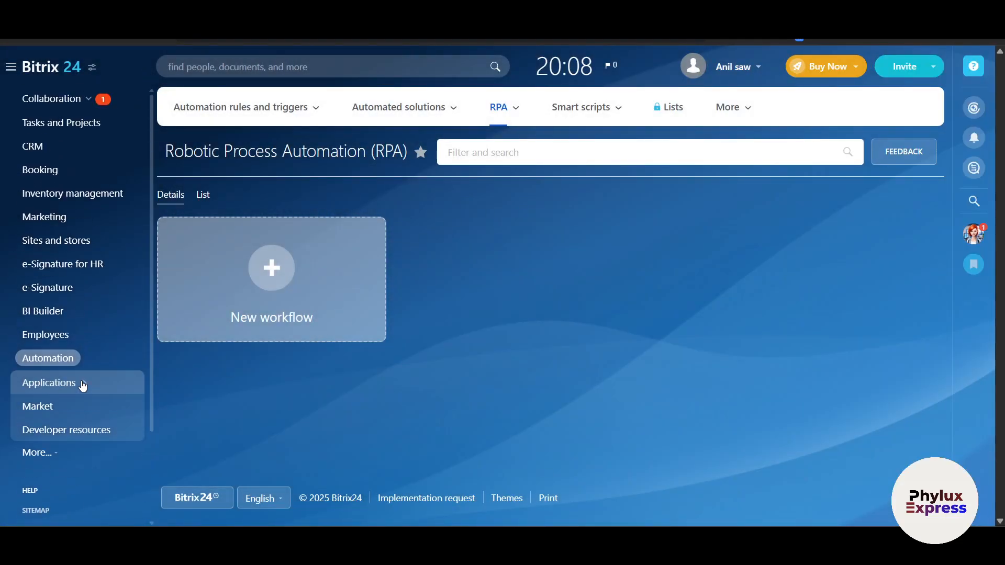
left_click(86, 101)
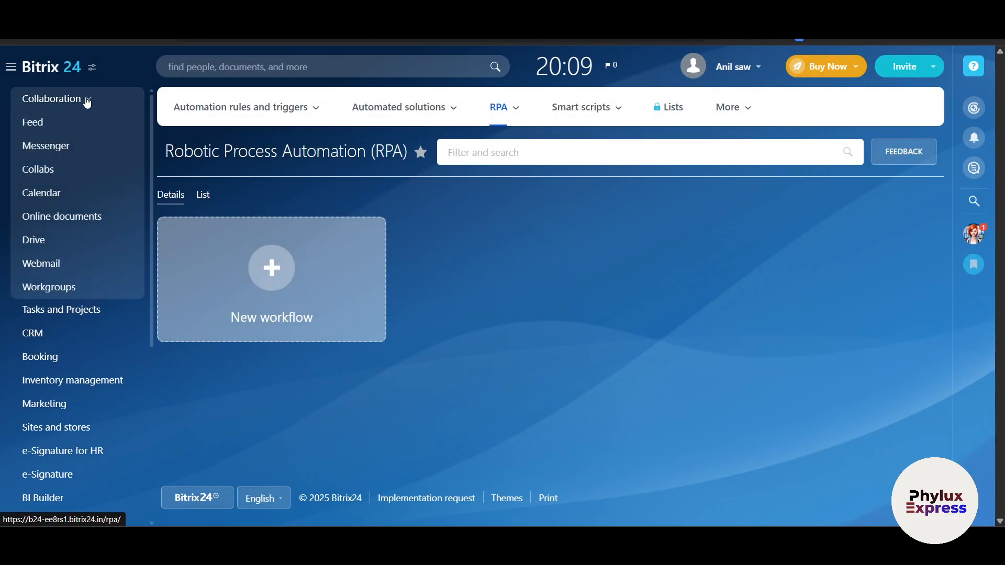
left_click(66, 145)
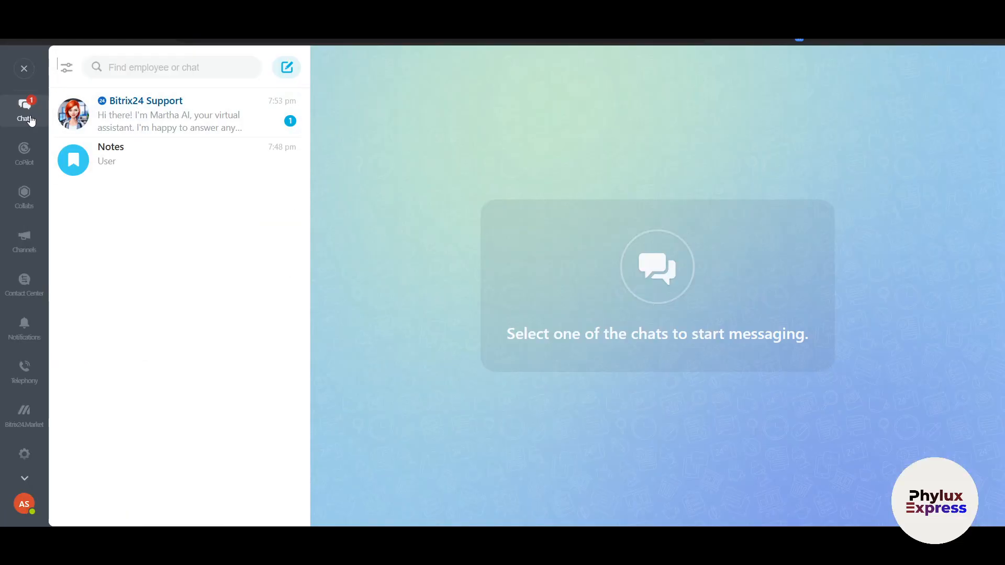
left_click(15, 199)
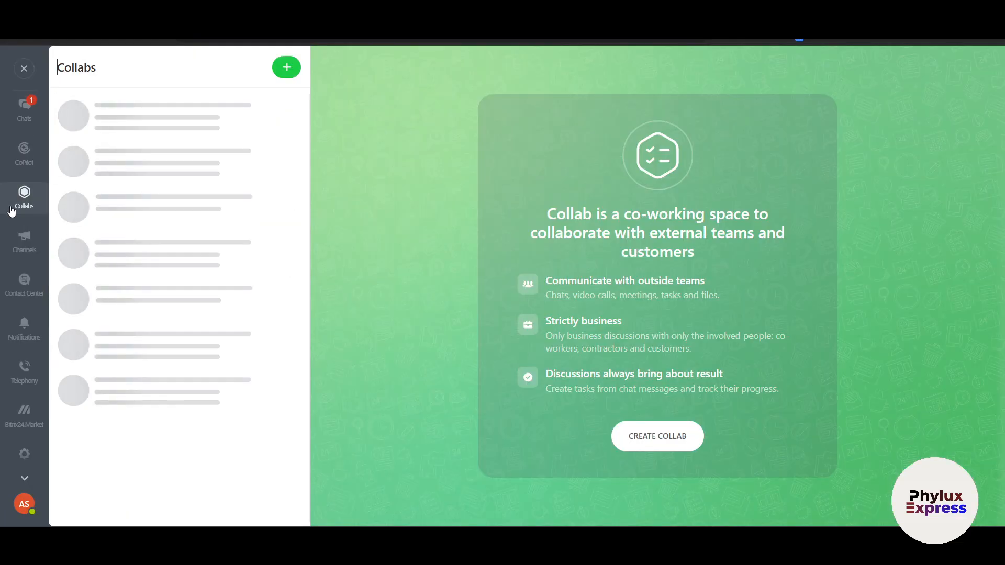
left_click(25, 69)
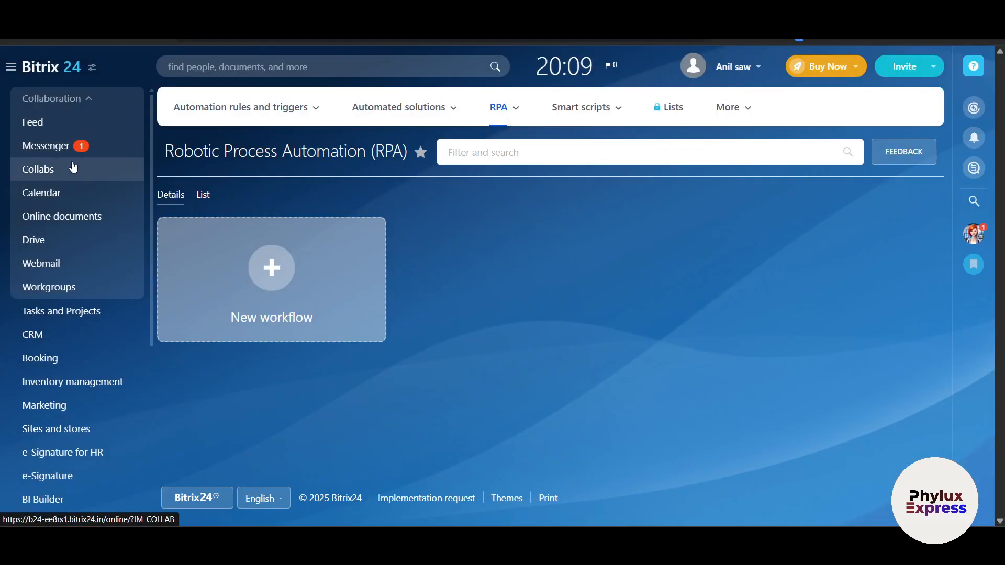